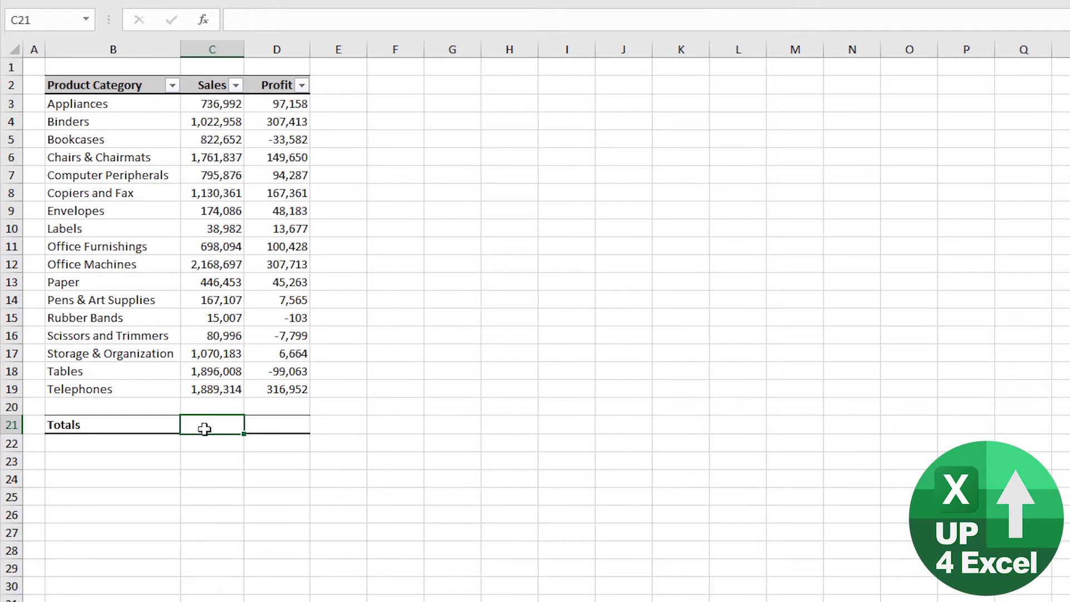
- AutoSum the Sales values C3:C20 into C21, giving 14,915,601
{"action": "key", "text": "alt+equal"}
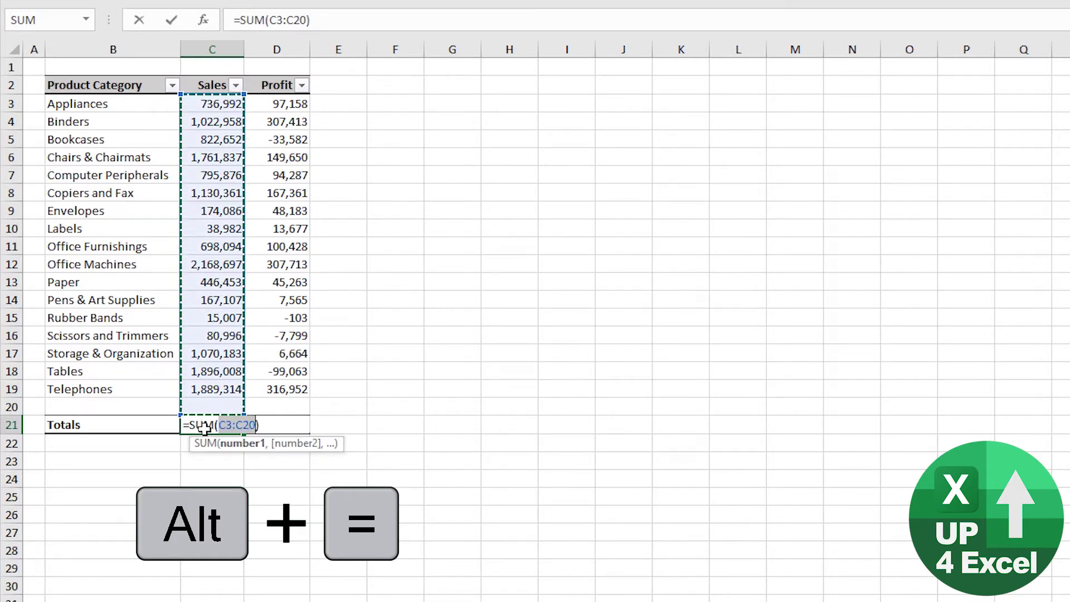
{"action": "key", "text": "Return"}
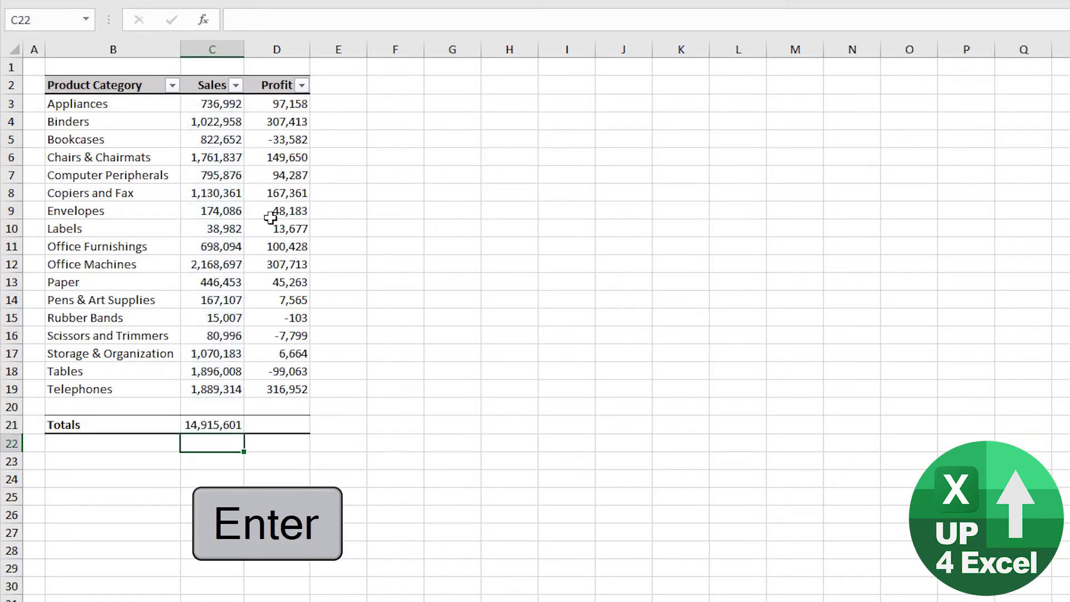
- Filter Product Category to show only Bookcases, Computer Peripherals and Envelopes
{"action": "left_click", "coordinate": [174, 85]}
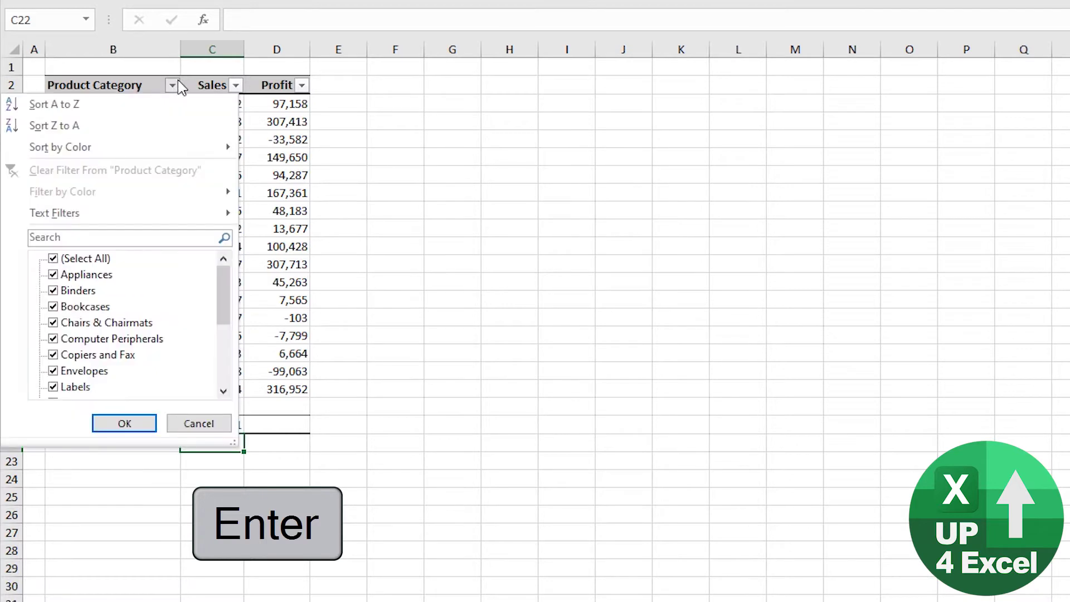
{"action": "left_click", "coordinate": [85, 259]}
{"action": "left_click", "coordinate": [84, 307]}
{"action": "left_click", "coordinate": [84, 341]}
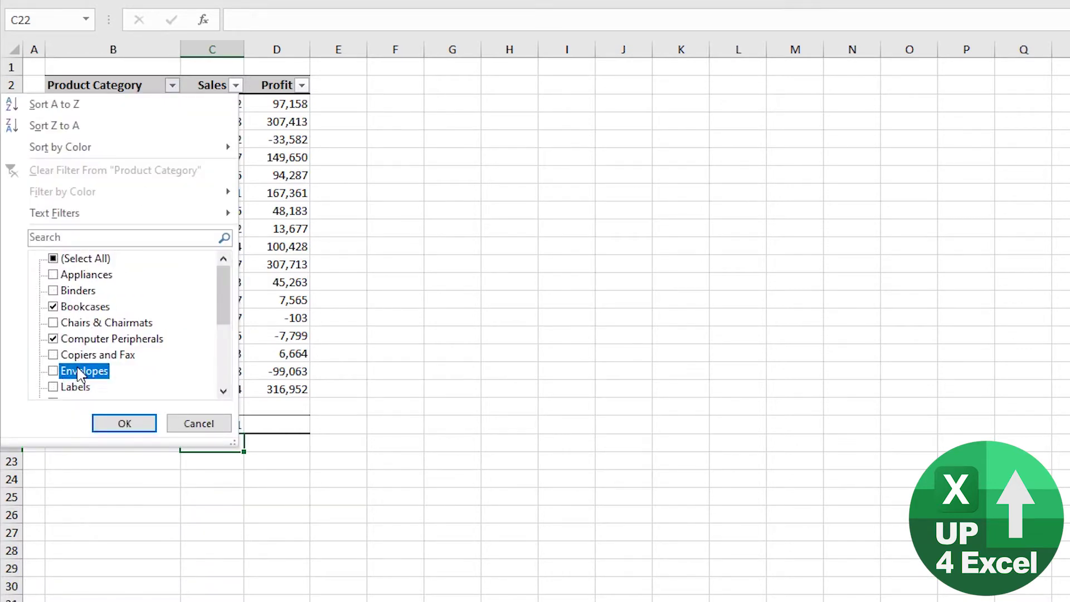
{"action": "left_click", "coordinate": [83, 371]}
{"action": "left_click", "coordinate": [123, 423]}
- Insert a SUBTOTAL of the visible Profit values in D21, showing 108,888
{"action": "left_click", "coordinate": [206, 176]}
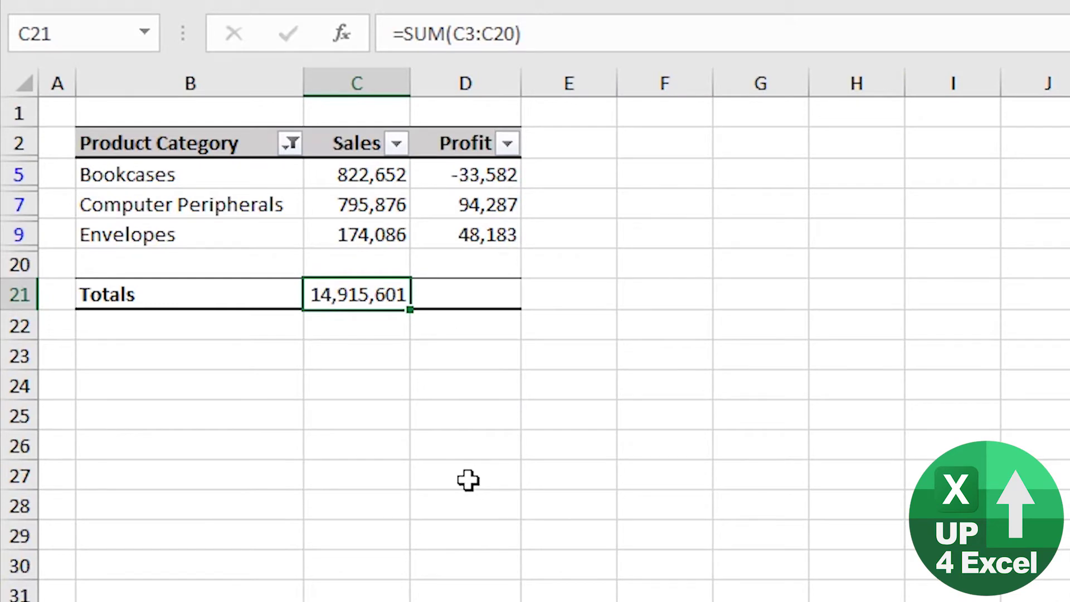
{"action": "key", "text": "Right"}
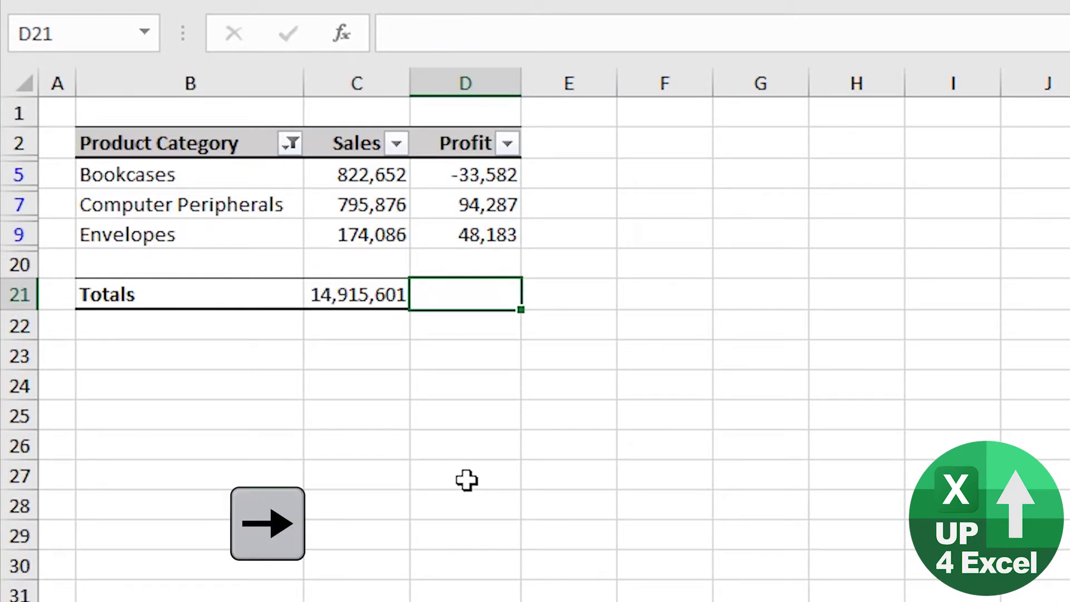
{"action": "key", "text": "alt+equal"}
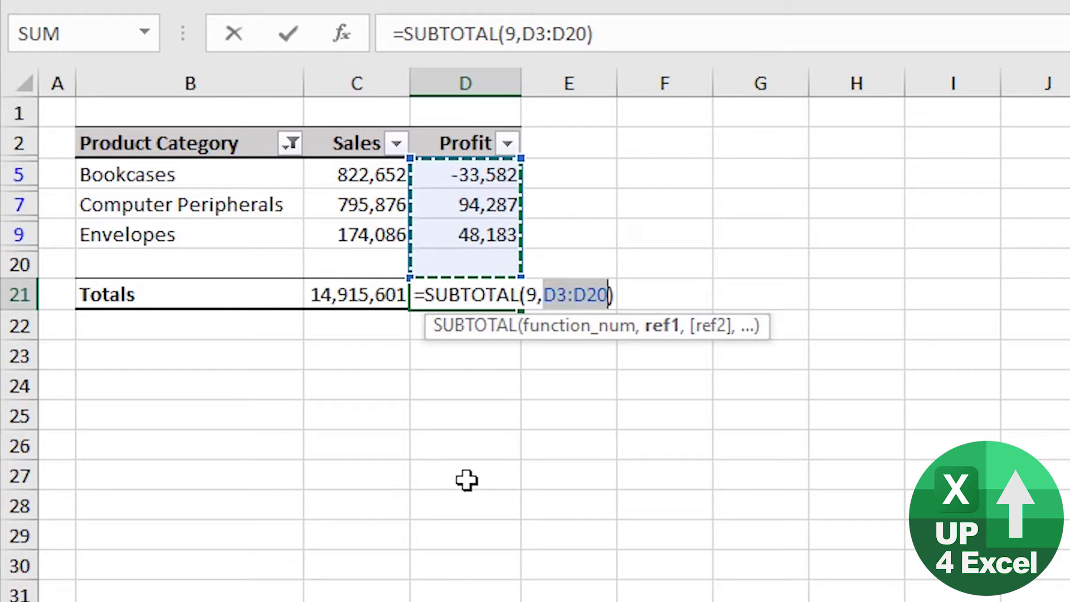
{"action": "key", "text": "Return"}
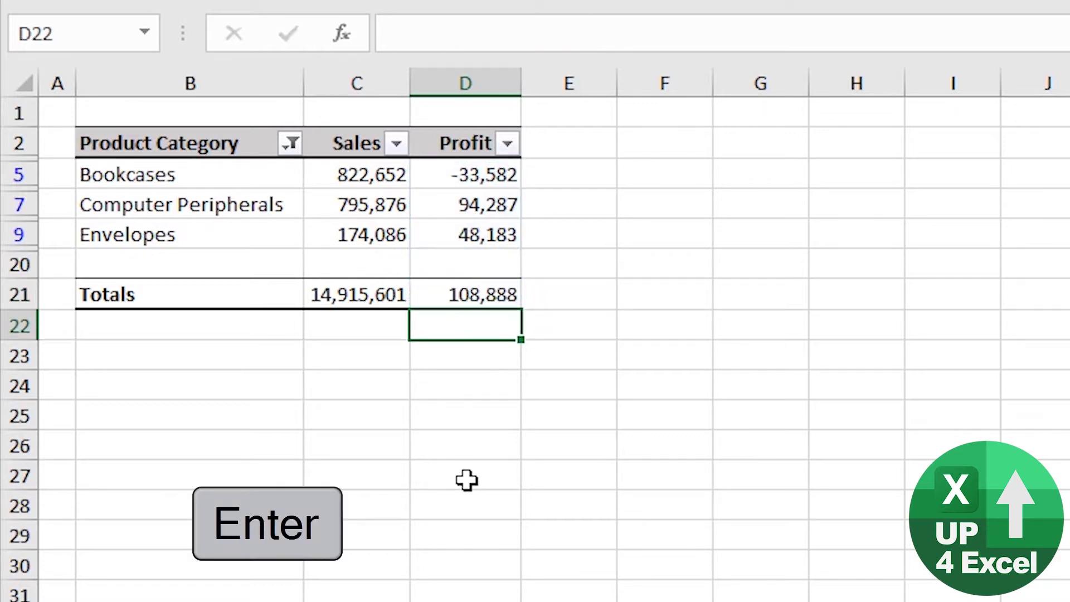
{"action": "key", "text": "Up"}
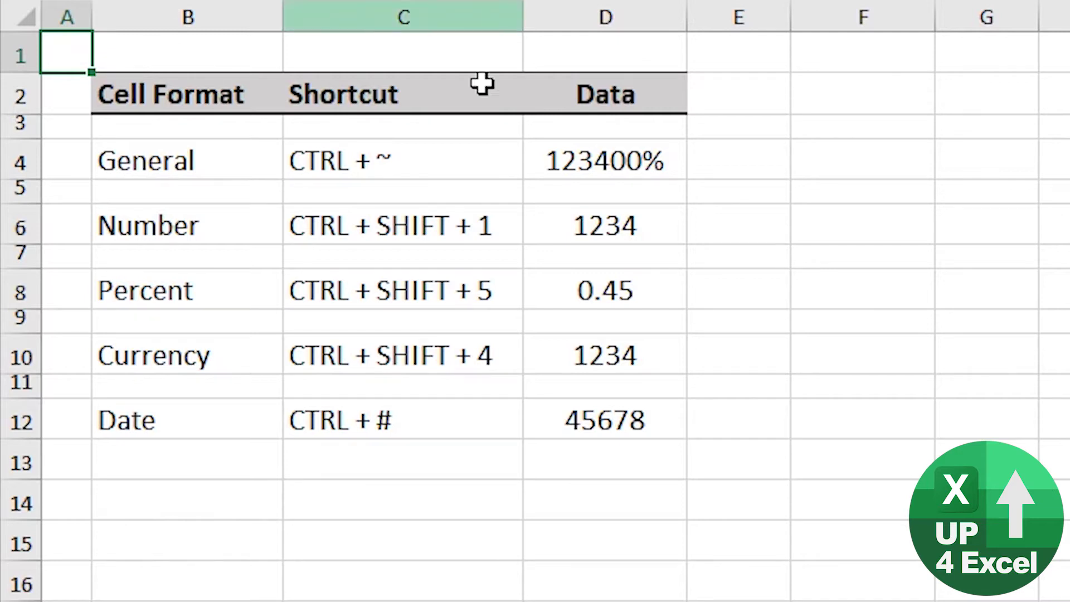
- Apply General format to D4, Number to D6 and Percent to D8
{"action": "left_click", "coordinate": [580, 162]}
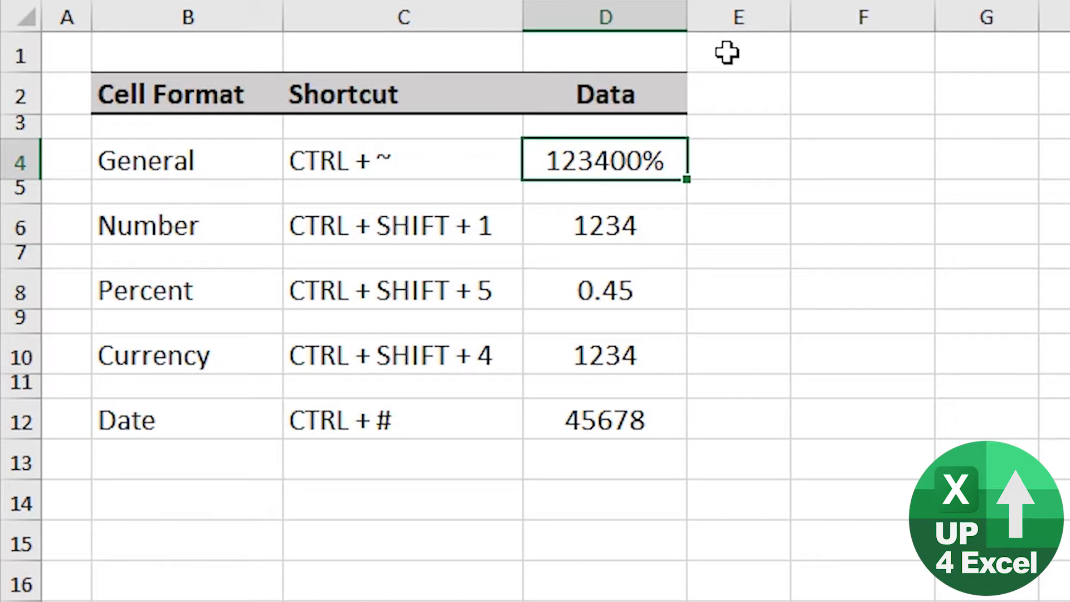
{"action": "key", "text": "ctrl+shift+asciitilde"}
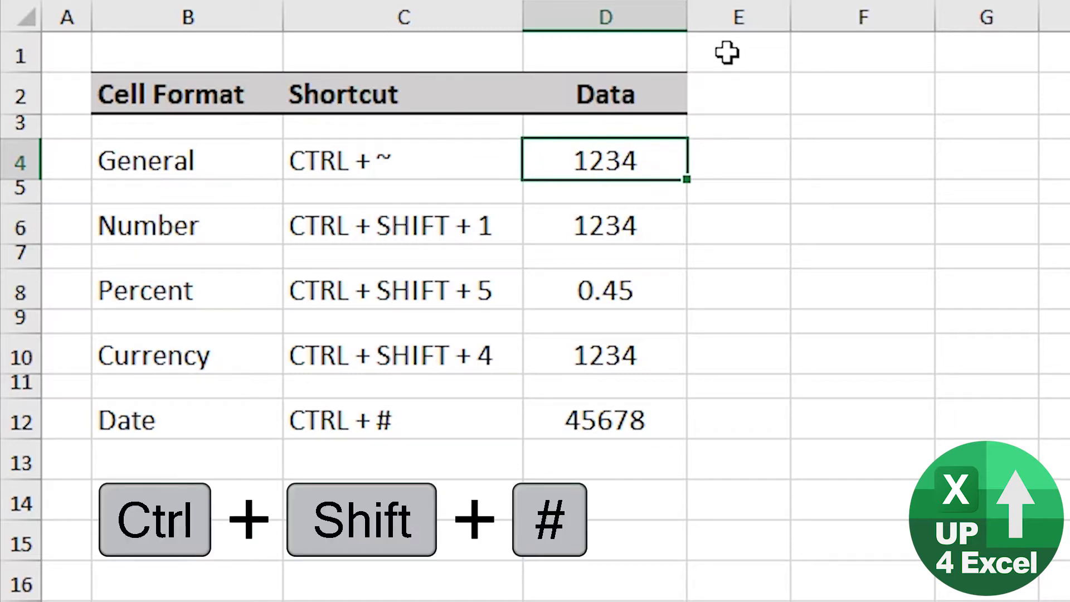
{"action": "key", "text": "Down"}
{"action": "key", "text": "Down"}
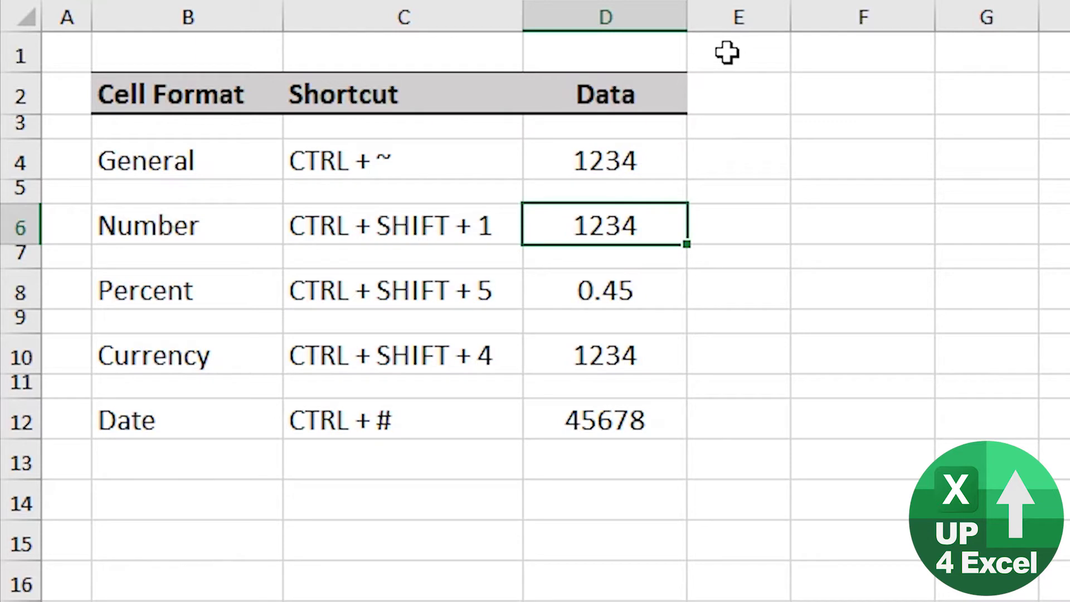
{"action": "key", "text": "ctrl+shift+exclam"}
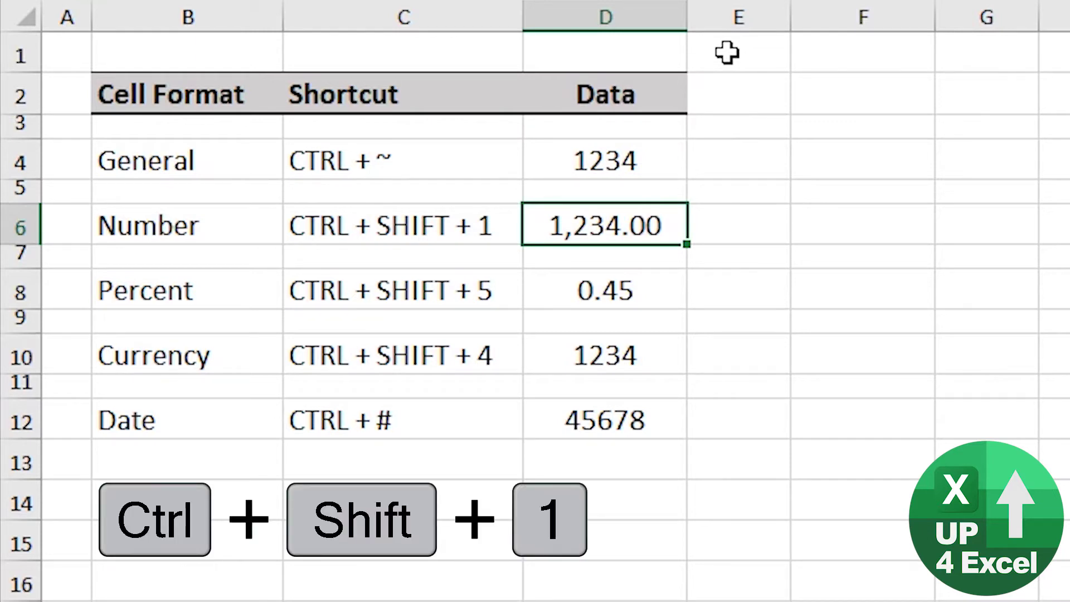
{"action": "key", "text": "Down"}
{"action": "key", "text": "Down"}
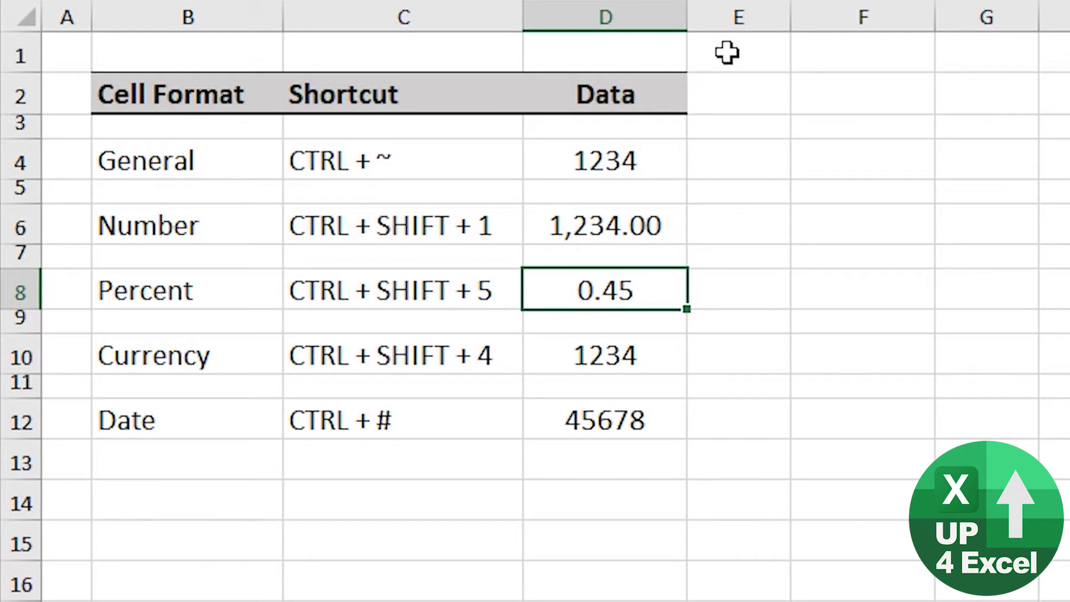
{"action": "key", "text": "ctrl+shift+percent"}
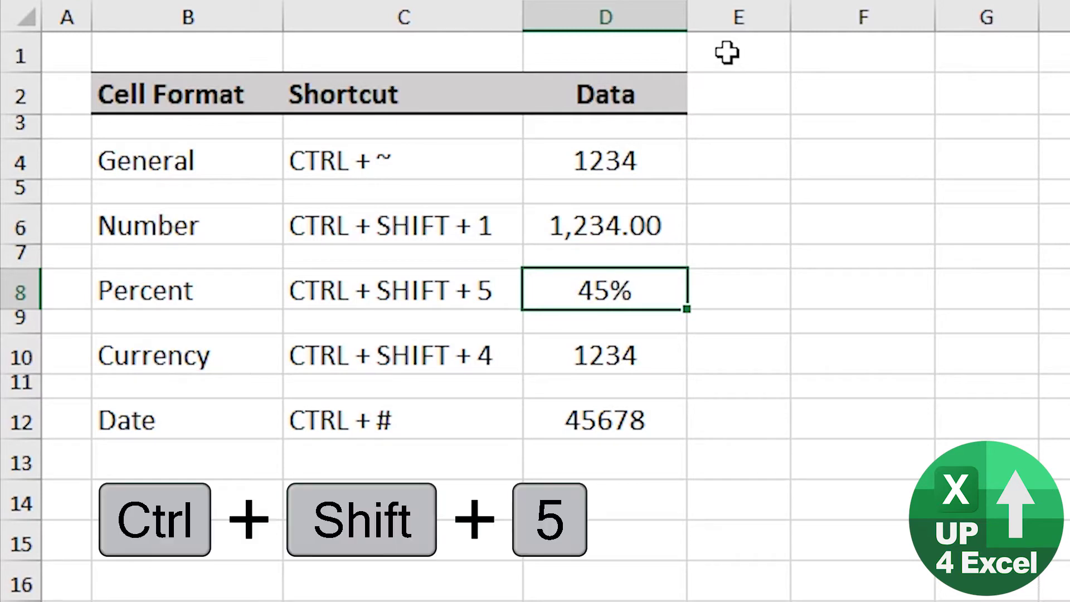
- Format D10 as currency and D12 as a date
{"action": "key", "text": "Down"}
{"action": "key", "text": "Down"}
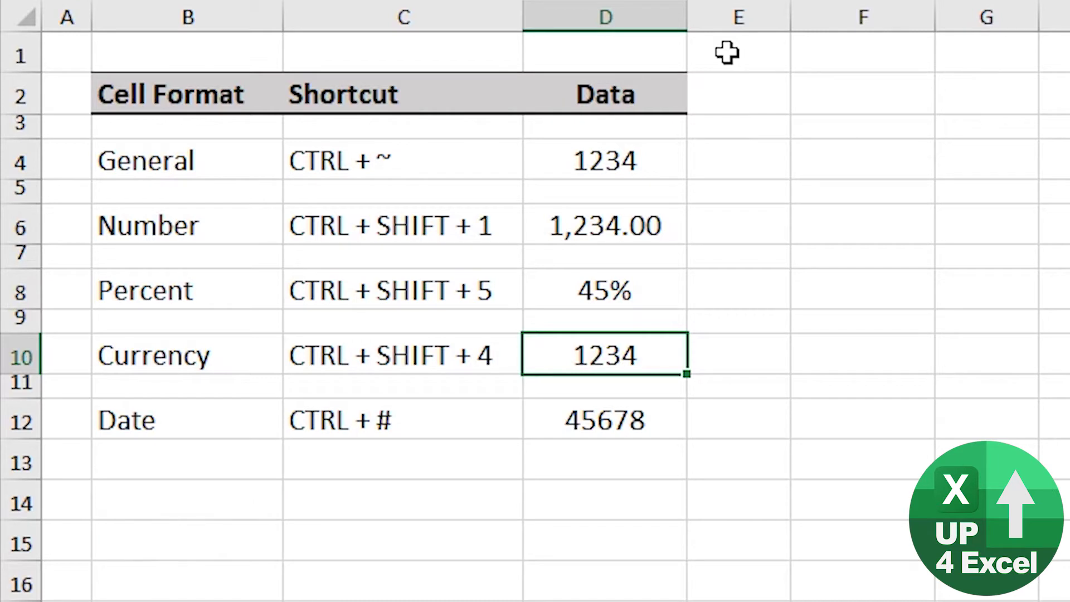
{"action": "key", "text": "ctrl+shift+dollar"}
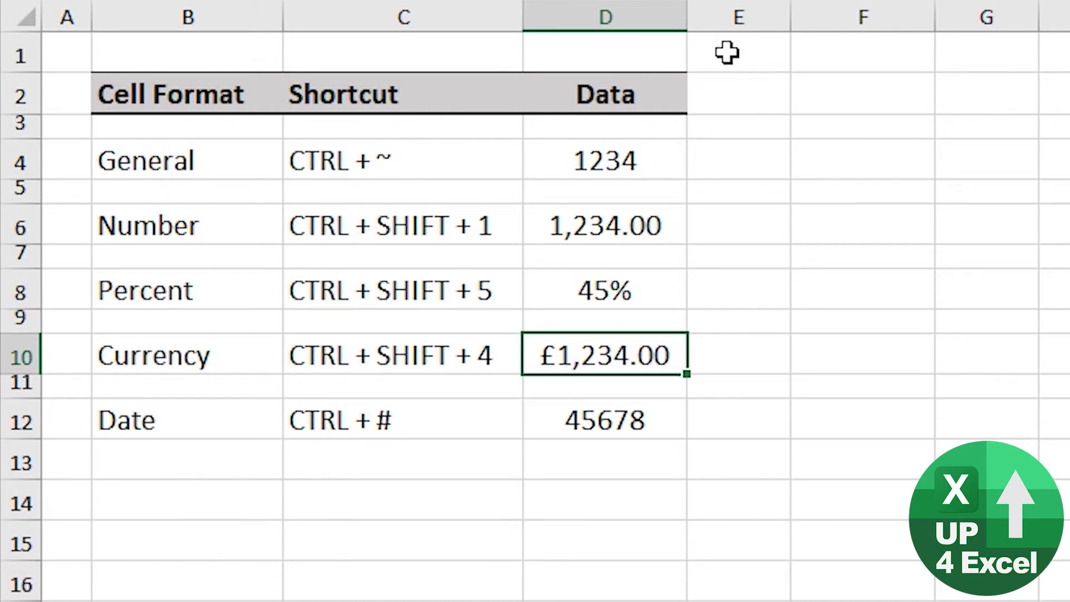
{"action": "key", "text": "Down"}
{"action": "key", "text": "Down"}
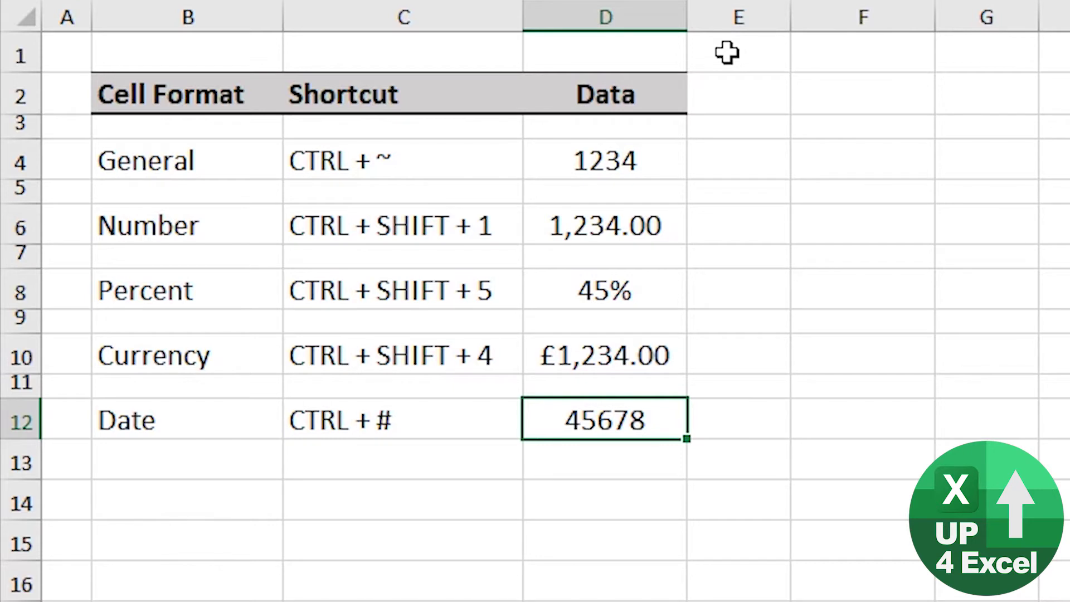
{"action": "key", "text": "ctrl+numbersign"}
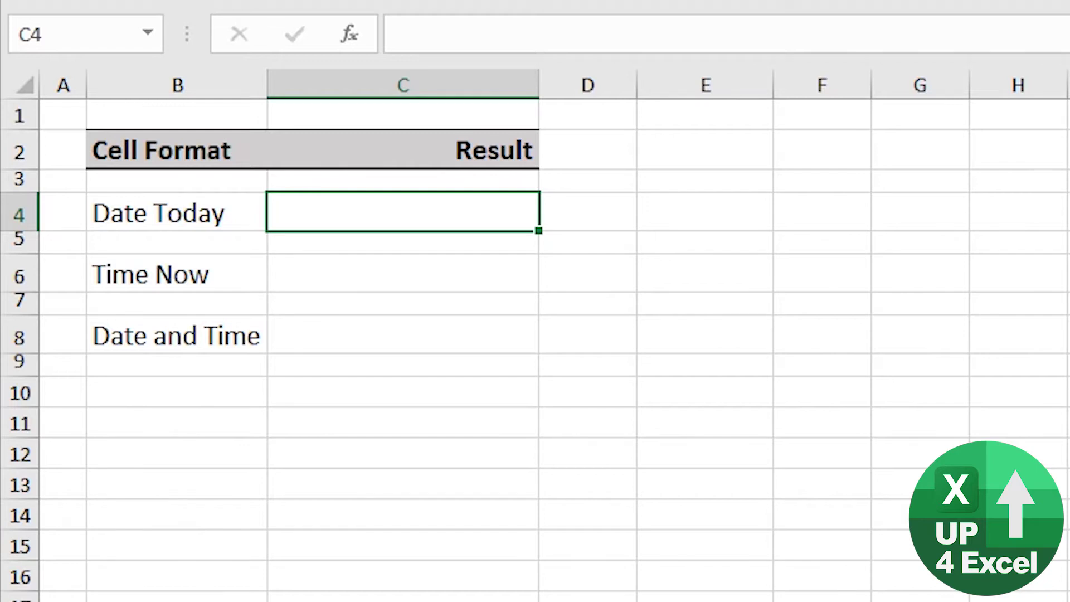
- Enter today's date in C4 and the current time in C6
{"action": "key", "text": "ctrl+semicolon"}
{"action": "key", "text": "Return"}
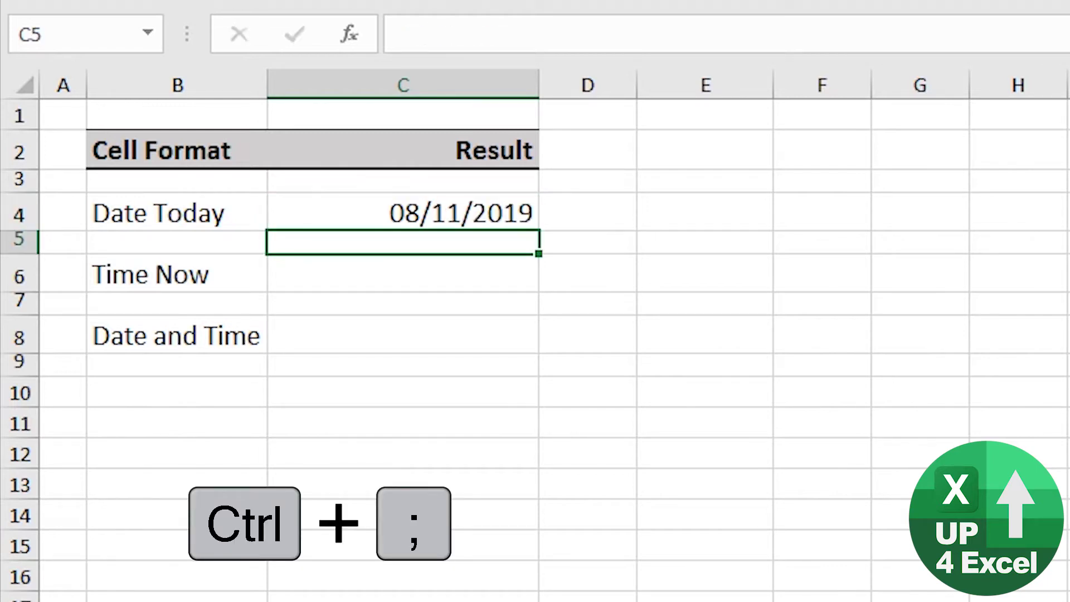
{"action": "left_click", "coordinate": [403, 273]}
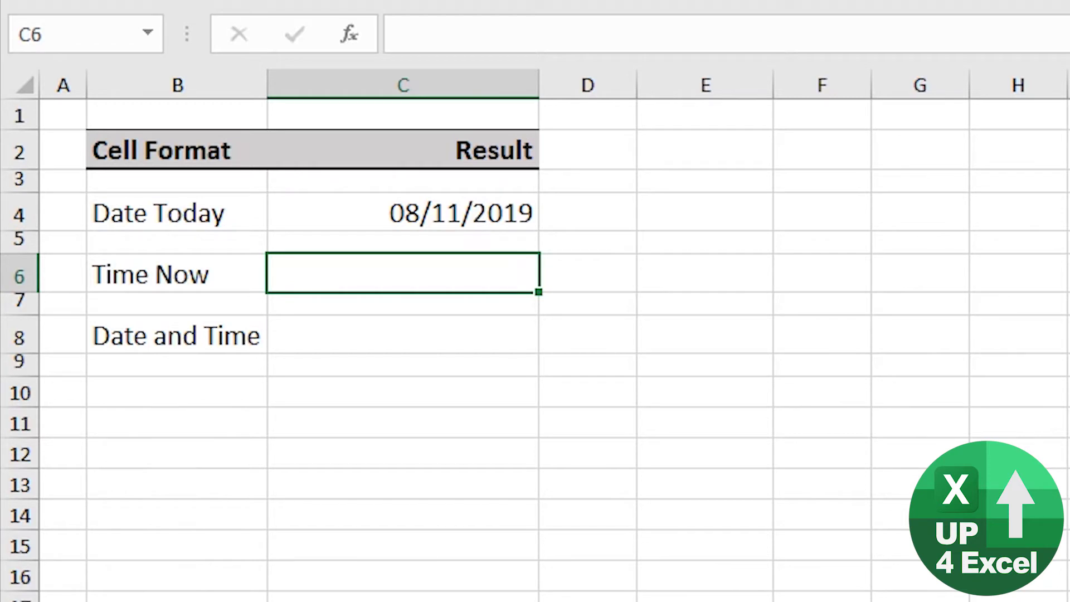
{"action": "key", "text": "ctrl+shift+semicolon"}
{"action": "key", "text": "ctrl+Return"}
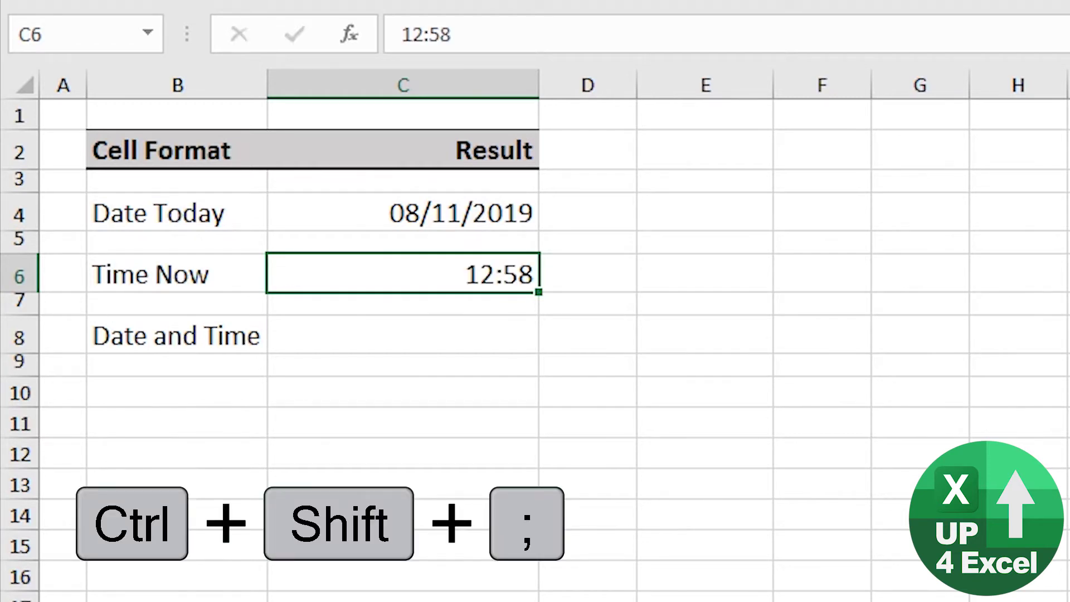
- Enter today's date followed by the current time in C8
{"action": "left_click", "coordinate": [402, 334]}
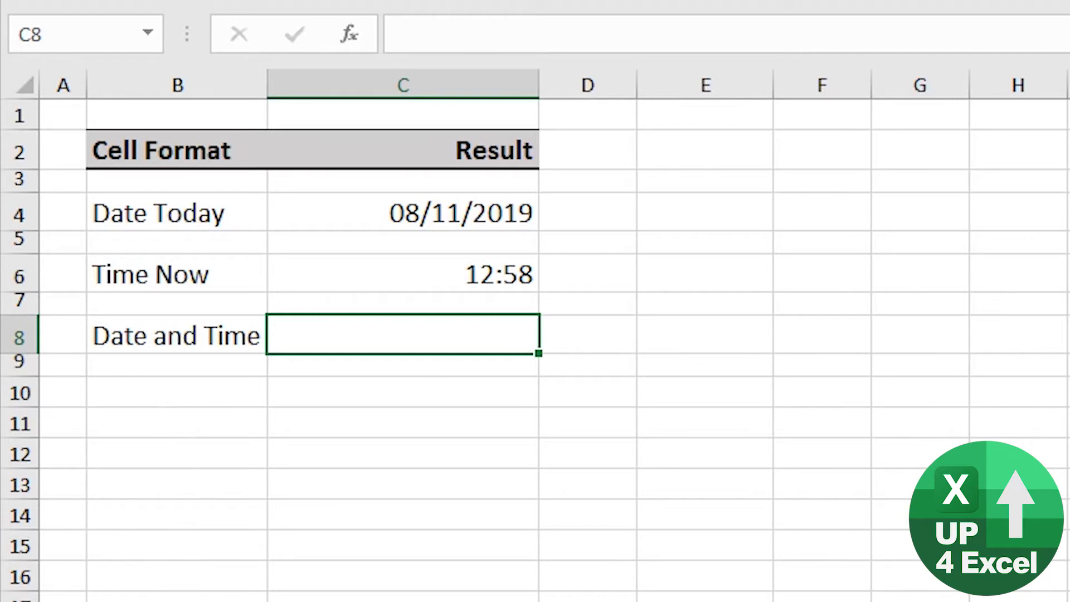
{"action": "key", "text": "ctrl+semicolon"}
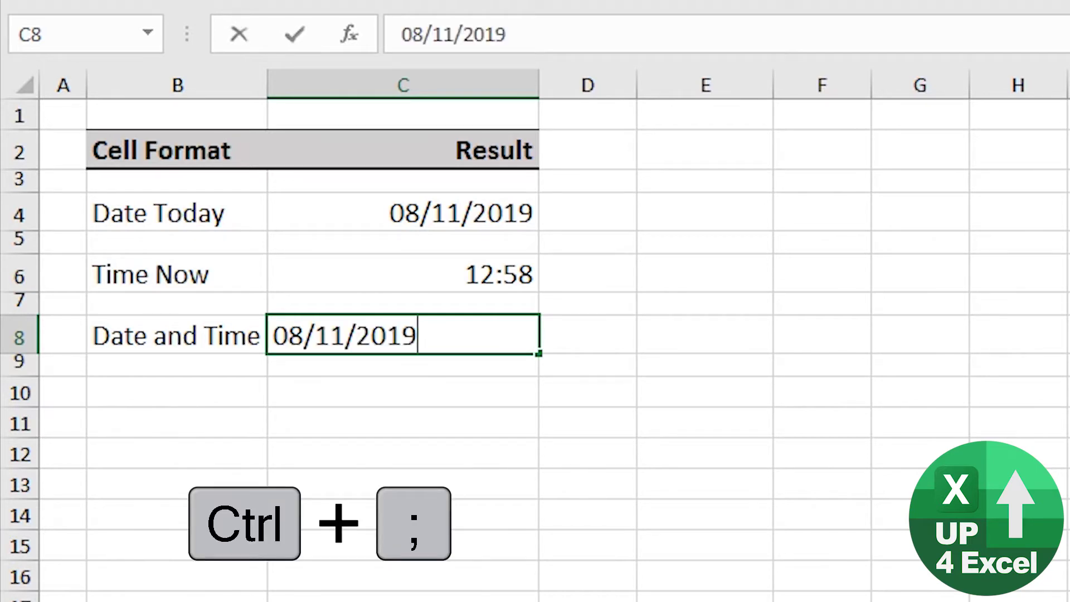
{"action": "key", "text": "ctrl+shift+semicolon"}
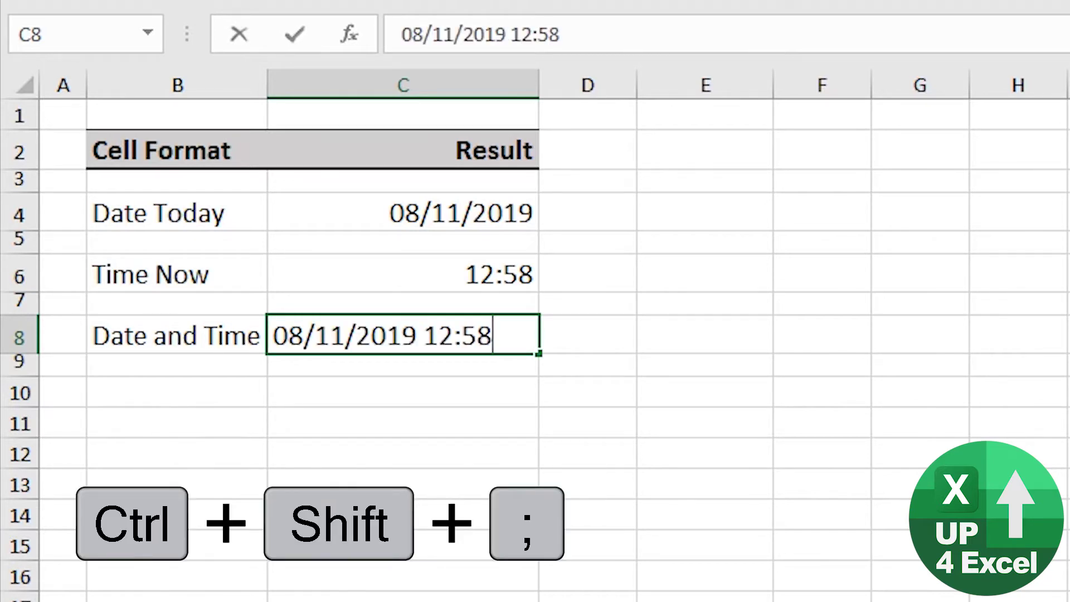
{"action": "key", "text": "Return"}
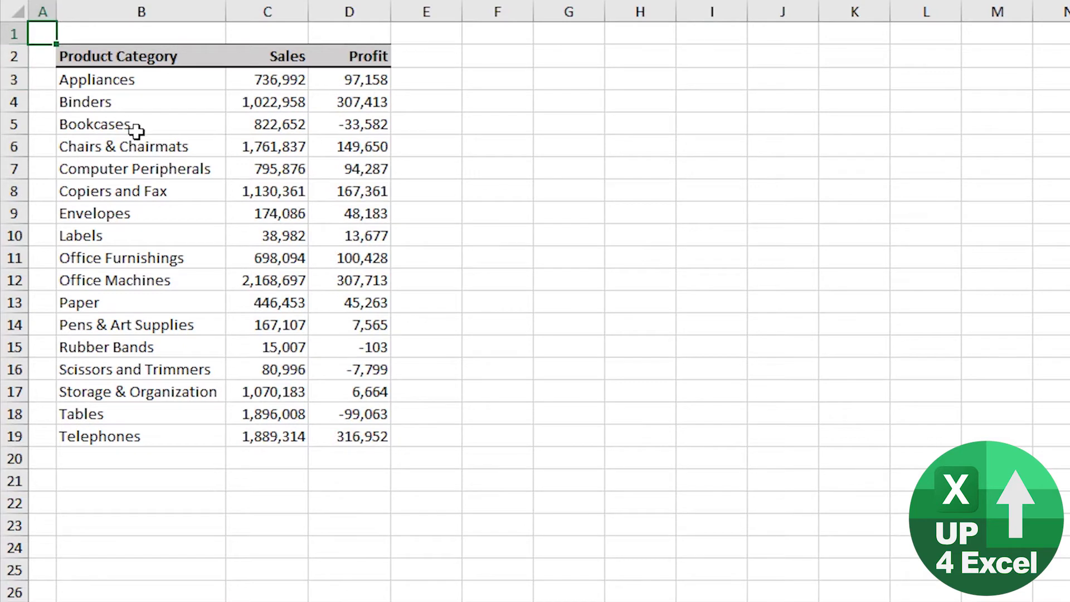
- Clear B7:D12, undo and redo the clearing twice, leaving the rows empty
{"action": "left_click_drag", "start_coordinate": [158, 167], "coordinate": [310, 279]}
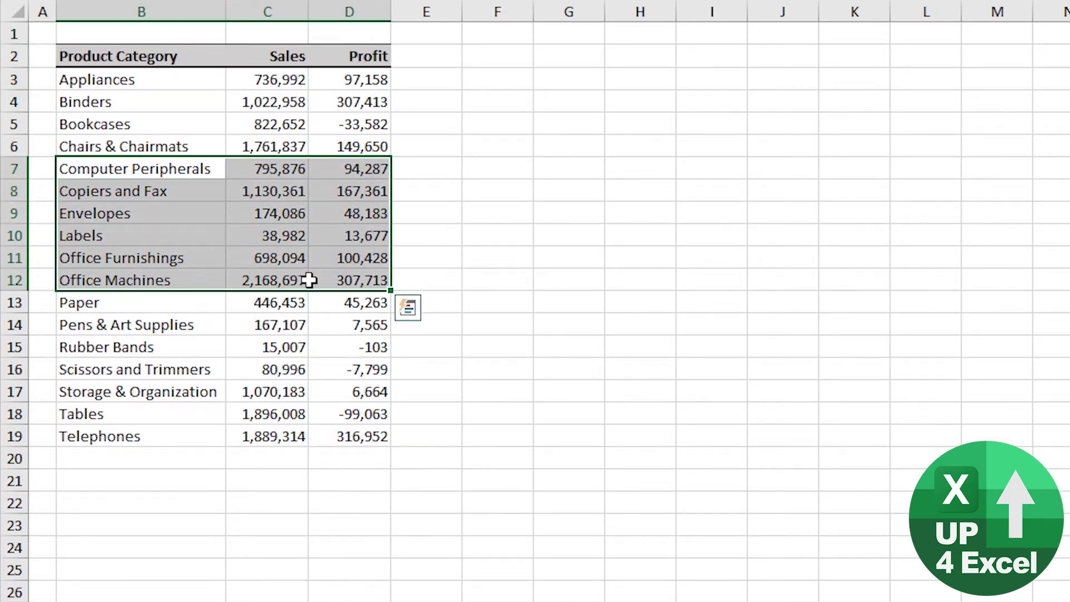
{"action": "key", "text": "Delete"}
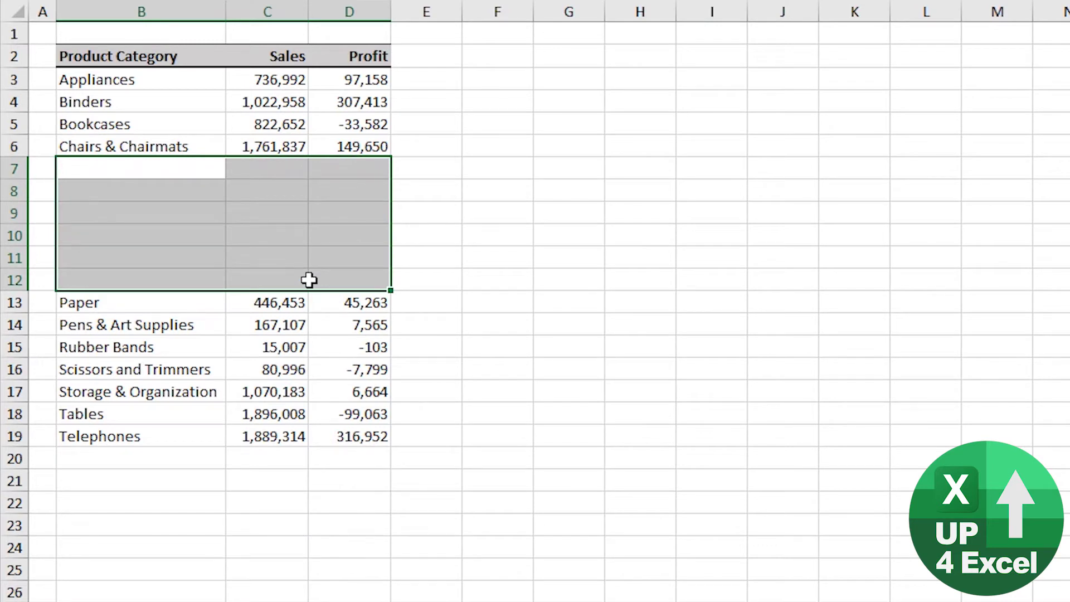
{"action": "key", "text": "ctrl+z"}
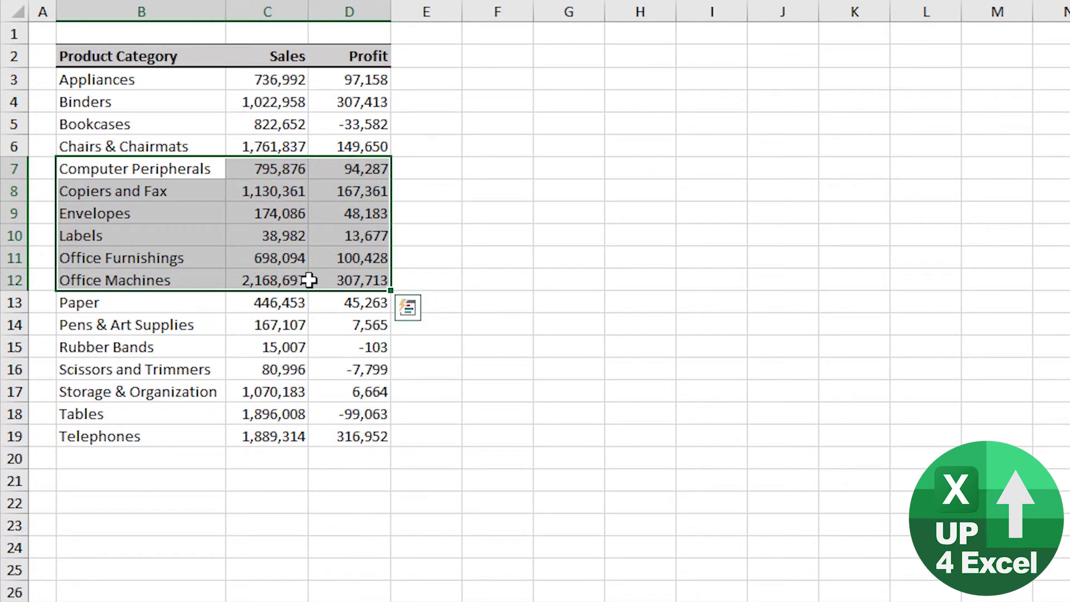
{"action": "key", "text": "ctrl+y"}
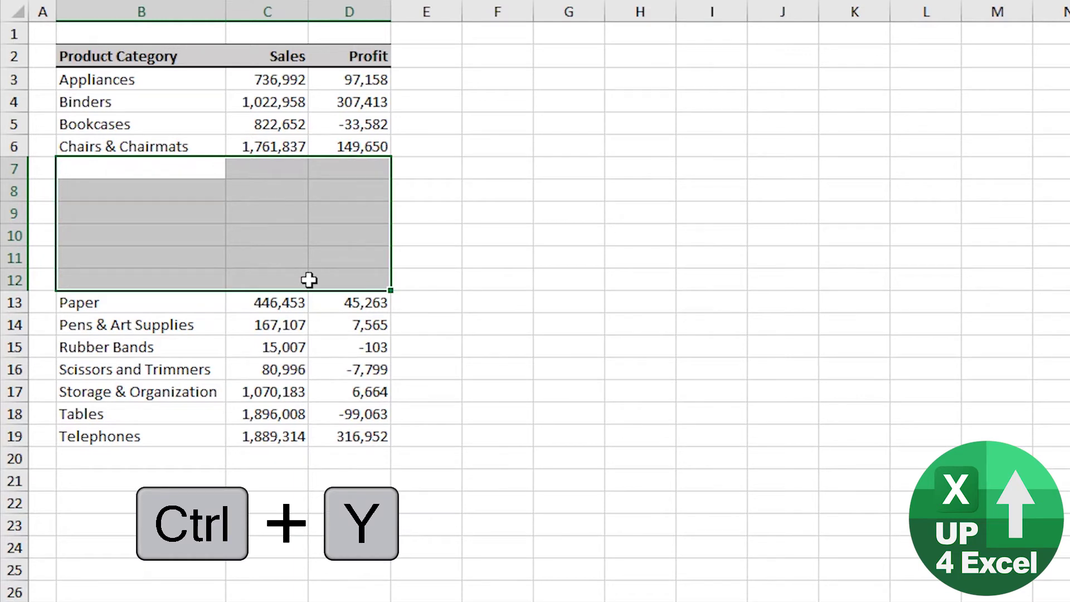
{"action": "key", "text": "ctrl+z"}
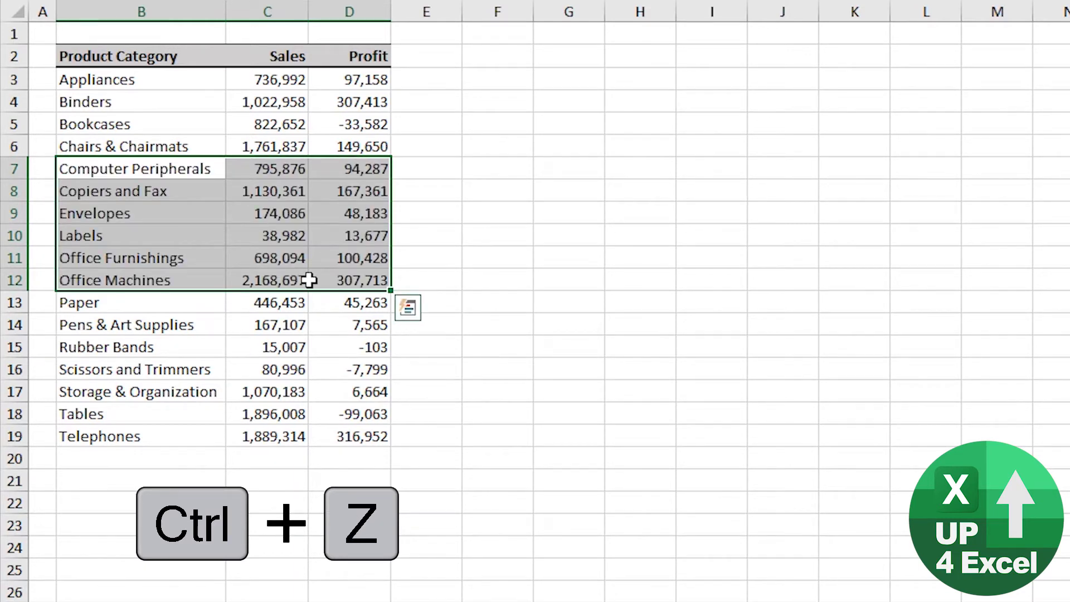
{"action": "key", "text": "ctrl+y"}
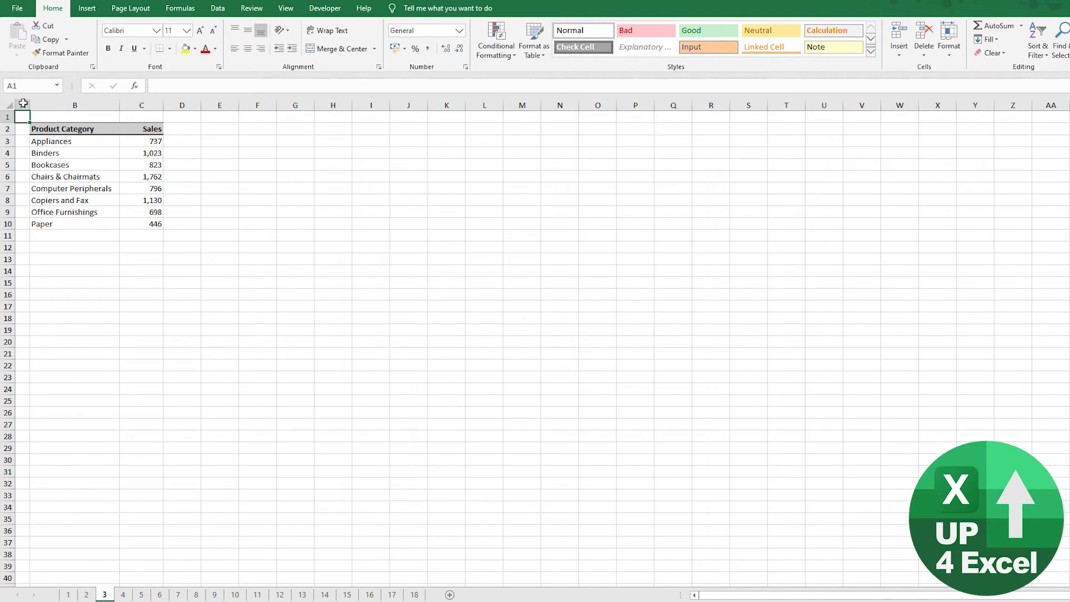
- Insert a column chart of B2:C10 with Alt+F1 and place it below the table
{"action": "left_click_drag", "start_coordinate": [49, 129], "coordinate": [152, 224]}
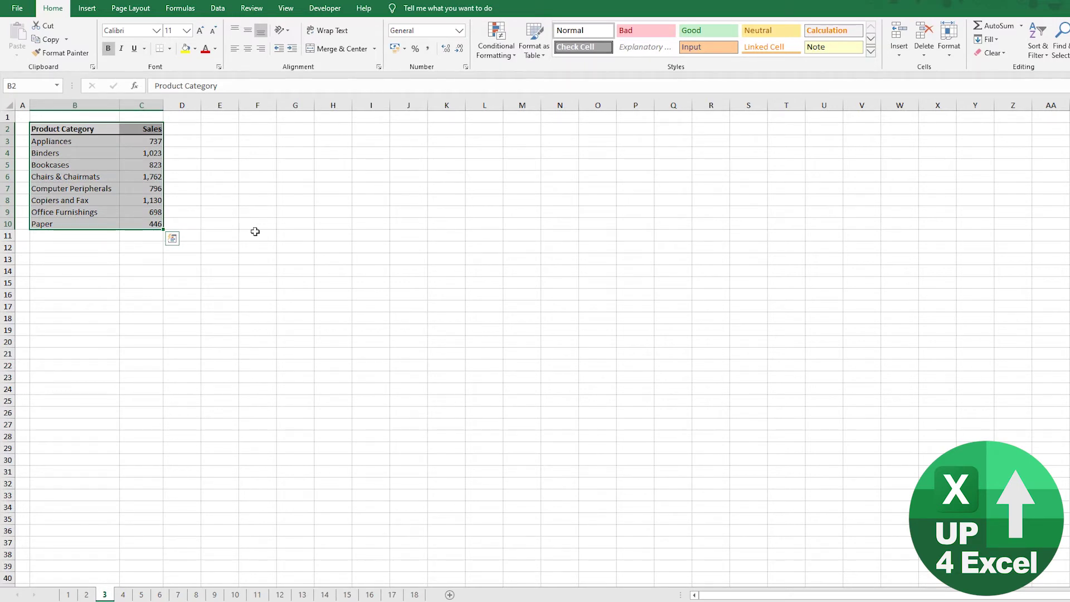
{"action": "key", "text": "alt+F1"}
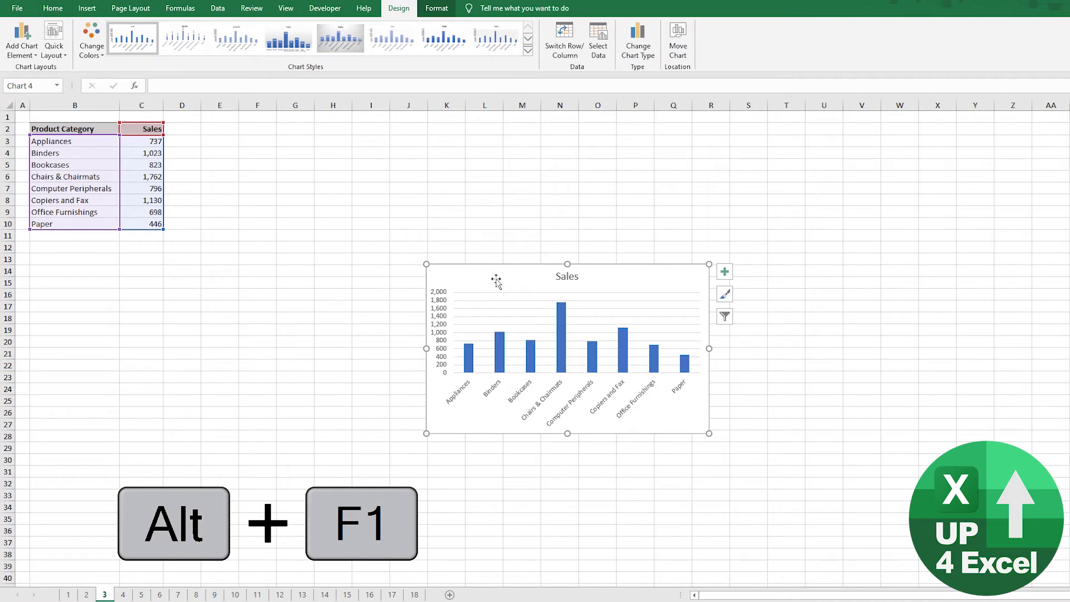
{"action": "left_click_drag", "start_coordinate": [447, 270], "coordinate": [105, 256]}
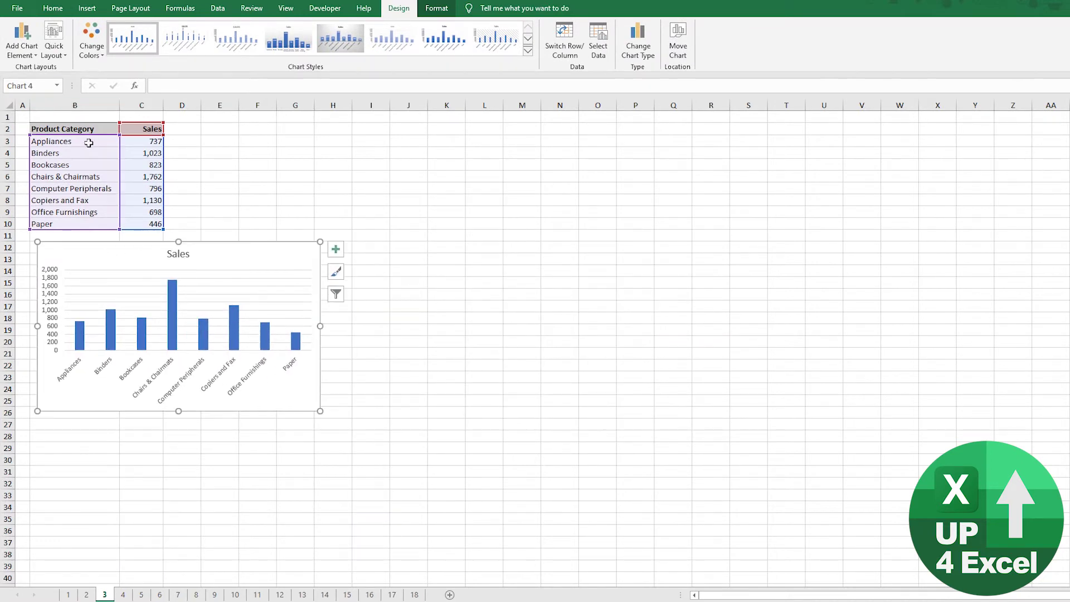
- Create the same Sales chart on its own chart sheet with F11
{"action": "left_click_drag", "start_coordinate": [89, 128], "coordinate": [138, 221]}
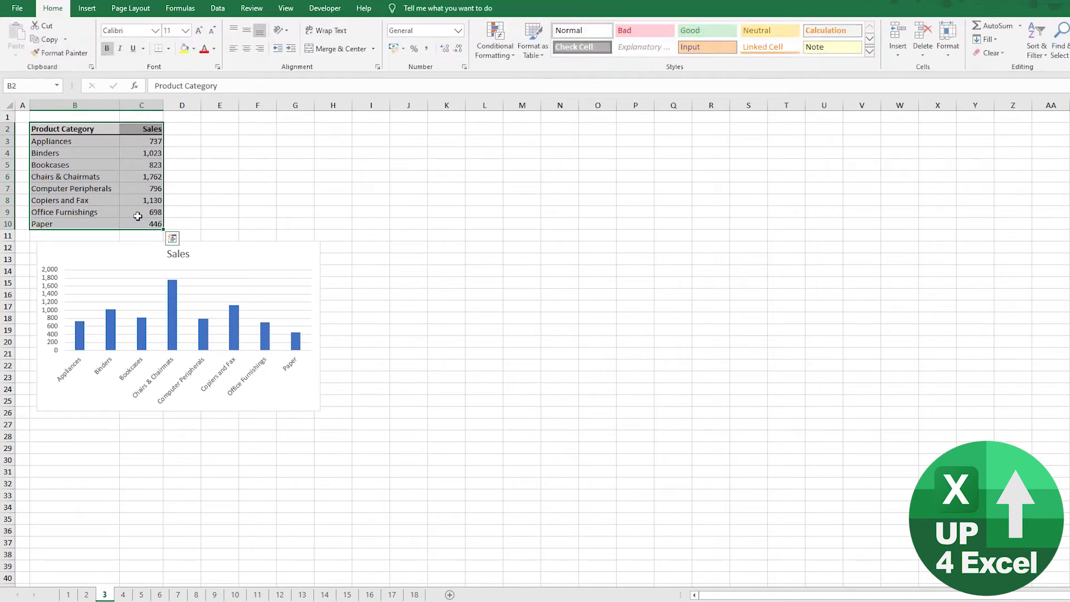
{"action": "key", "text": "F11"}
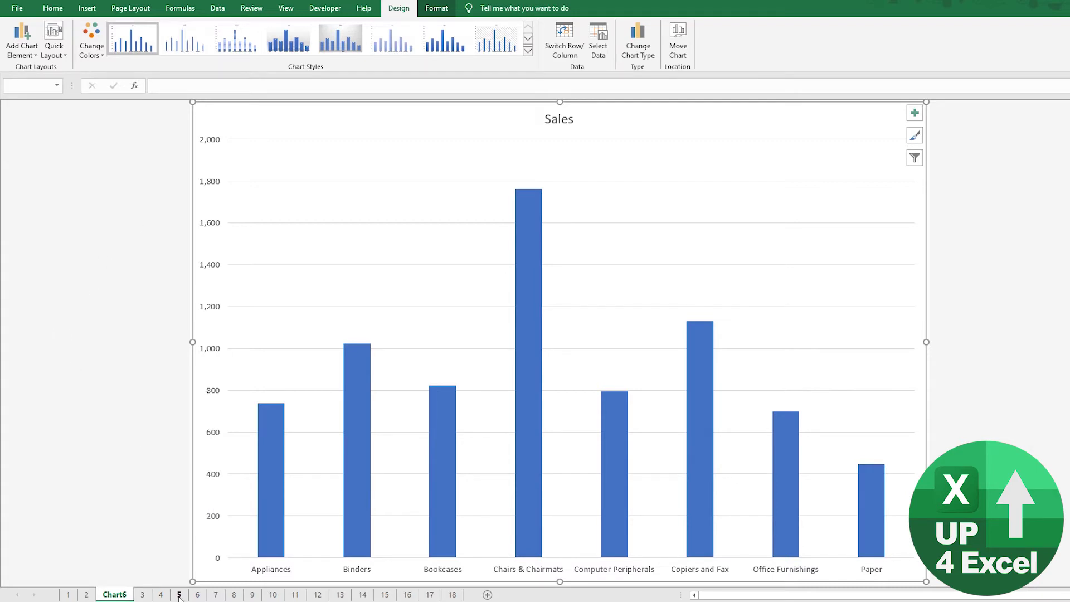
{"action": "left_click", "coordinate": [143, 595]}
- Select the embedded Sales chart and view its Format and Design options
{"action": "left_click", "coordinate": [138, 260]}
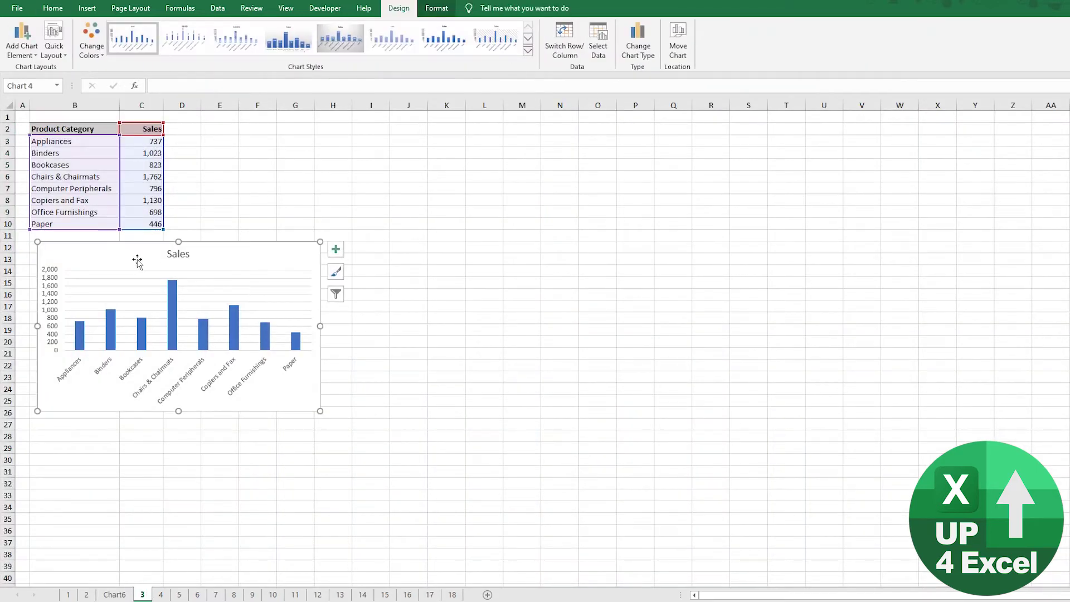
{"action": "left_click", "coordinate": [436, 11]}
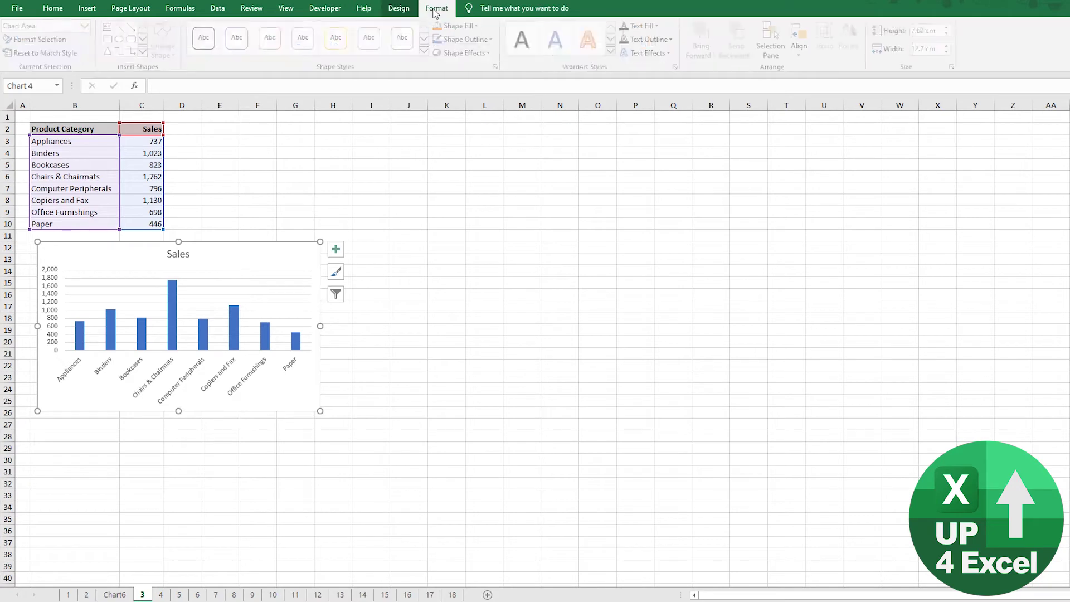
{"action": "left_click", "coordinate": [399, 9]}
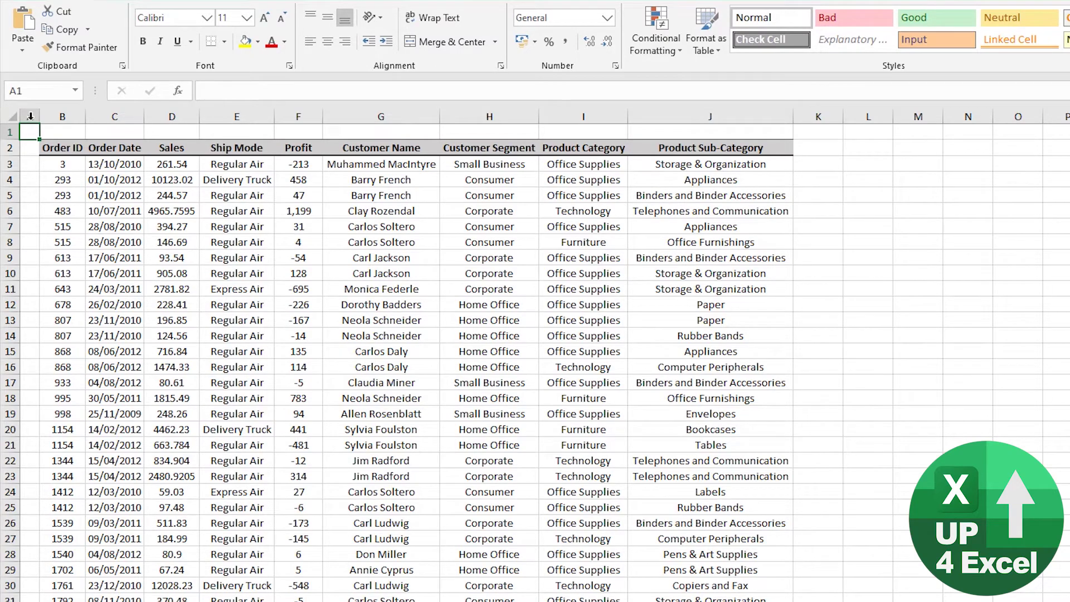
- Select the Sales column and open Format Cells with Ctrl+1
{"action": "left_click", "coordinate": [159, 117]}
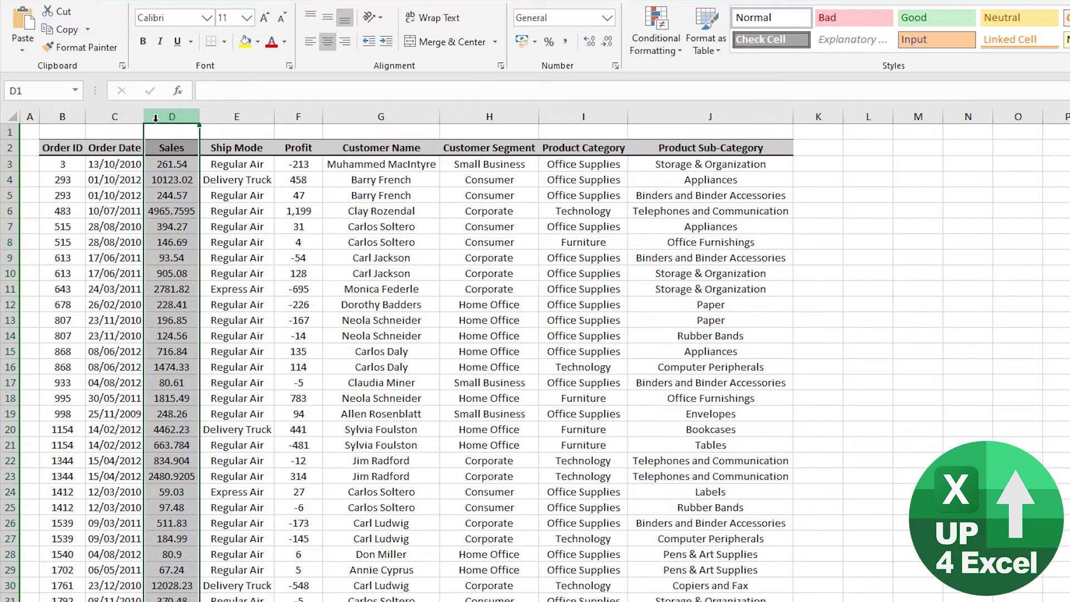
{"action": "key", "text": "ctrl+1"}
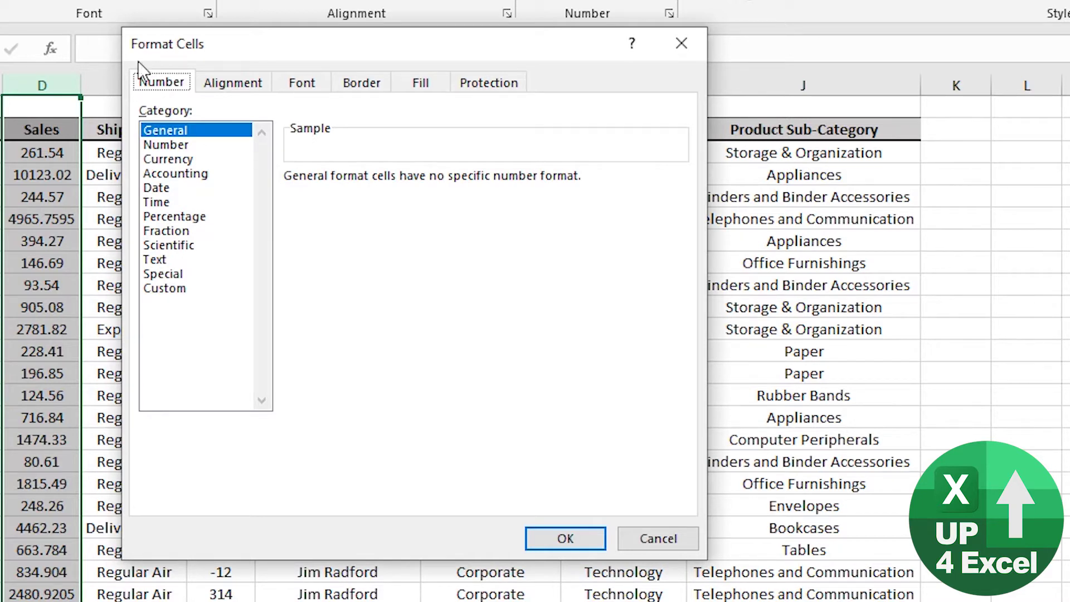
{"action": "key", "text": "Right"}
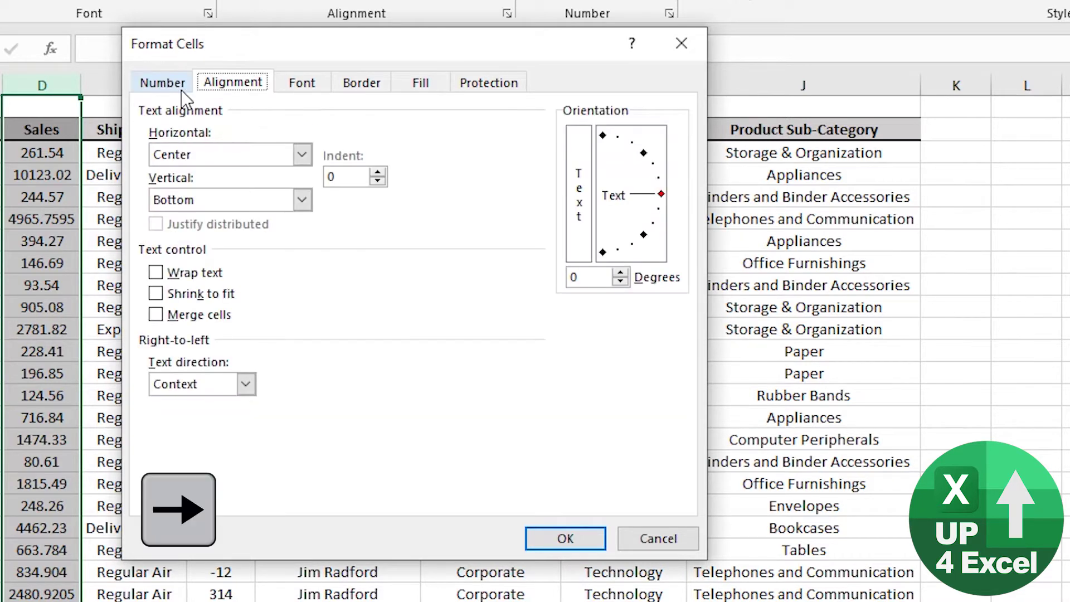
{"action": "key", "text": "Right"}
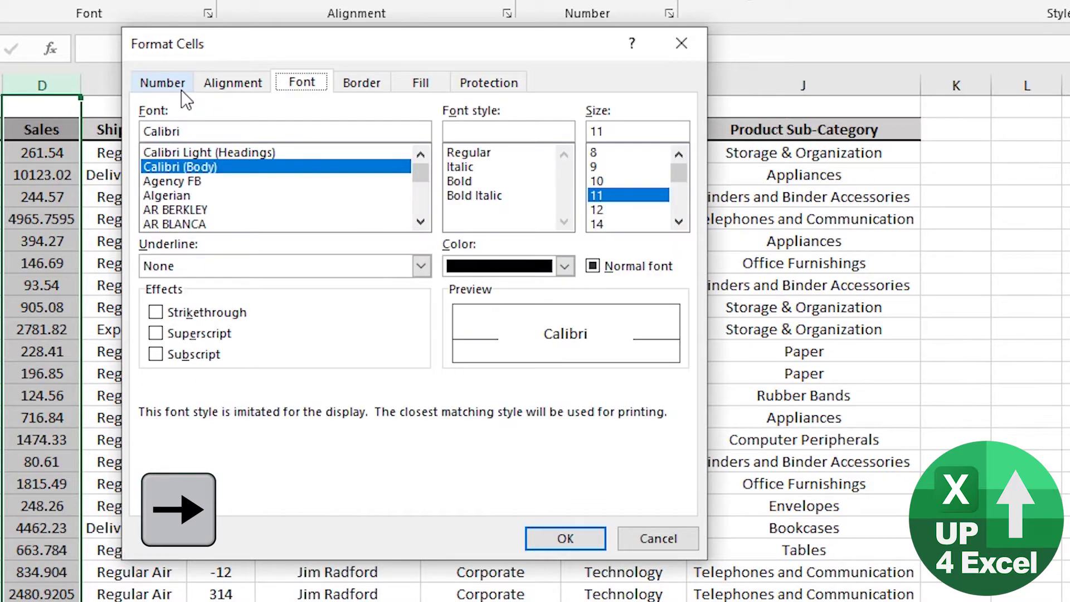
{"action": "key", "text": "Right"}
{"action": "key", "text": "Left"}
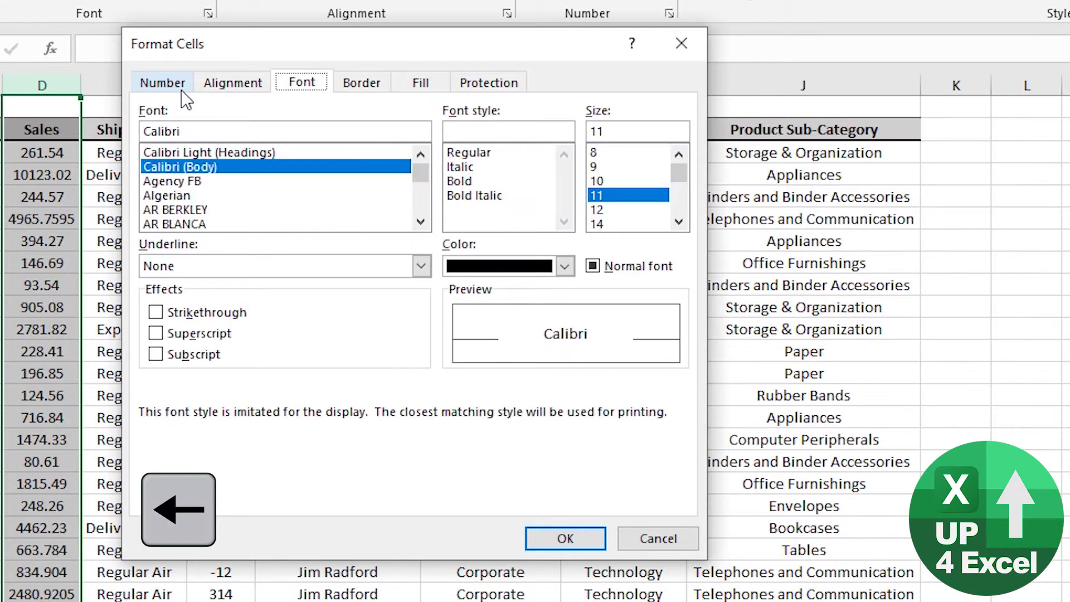
{"action": "key", "text": "Left"}
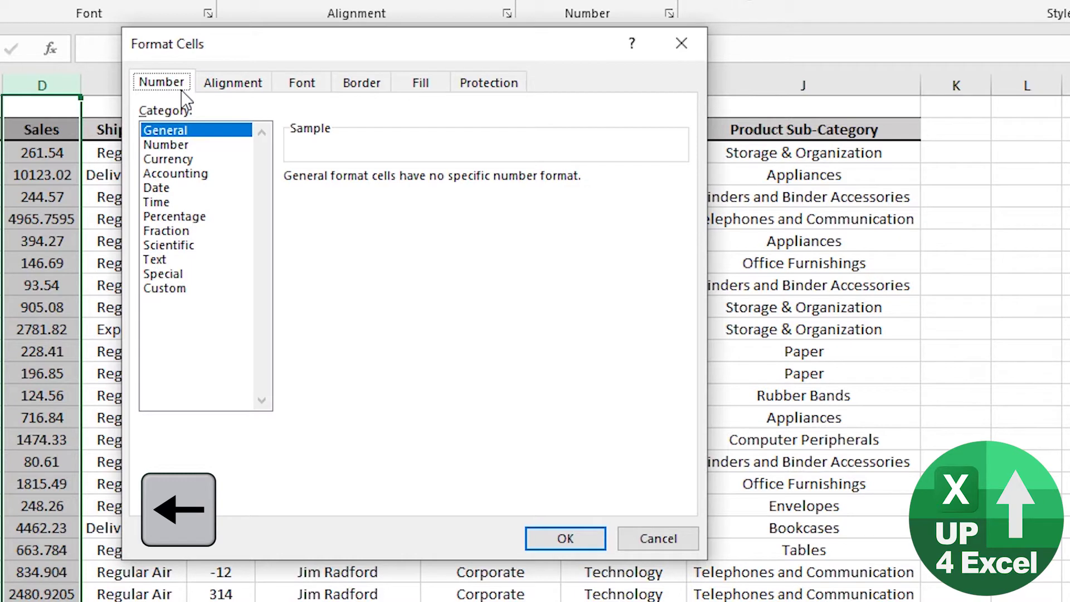
- Apply Number format with 0 decimal places and the 1000 separator
{"action": "key", "text": "Tab"}
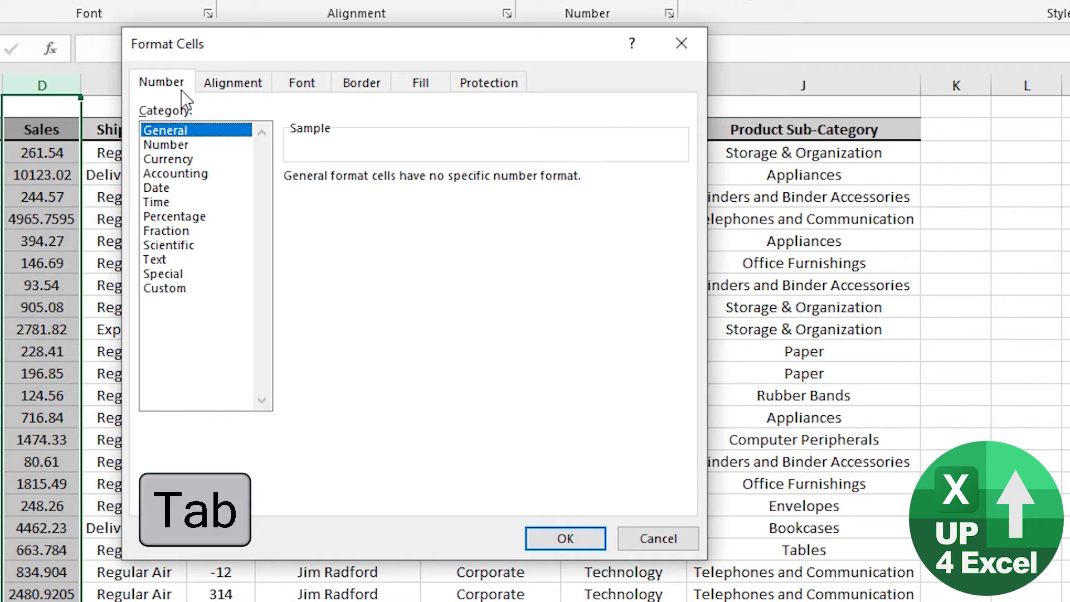
{"action": "key", "text": "Down"}
{"action": "key", "text": "Down"}
{"action": "key", "text": "Down"}
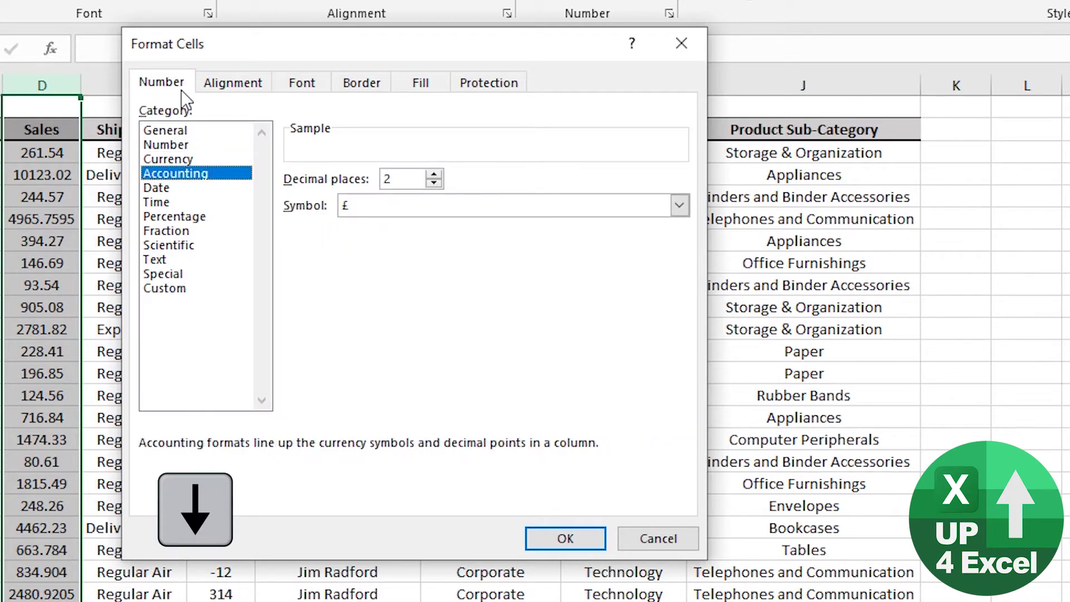
{"action": "key", "text": "Up"}
{"action": "key", "text": "Up"}
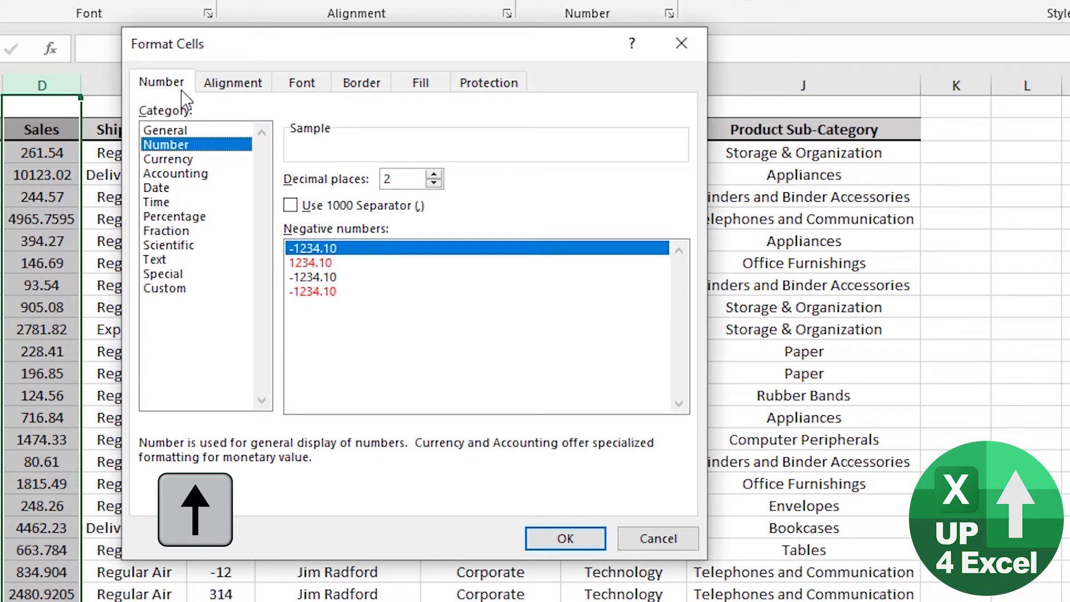
{"action": "key", "text": "Tab"}
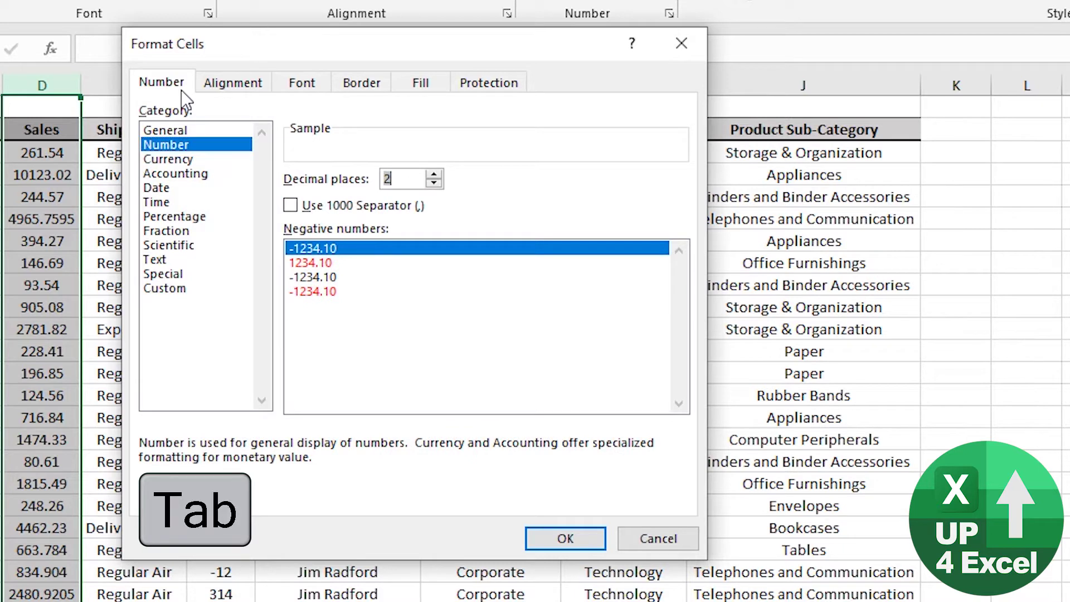
{"action": "type", "text": "0"}
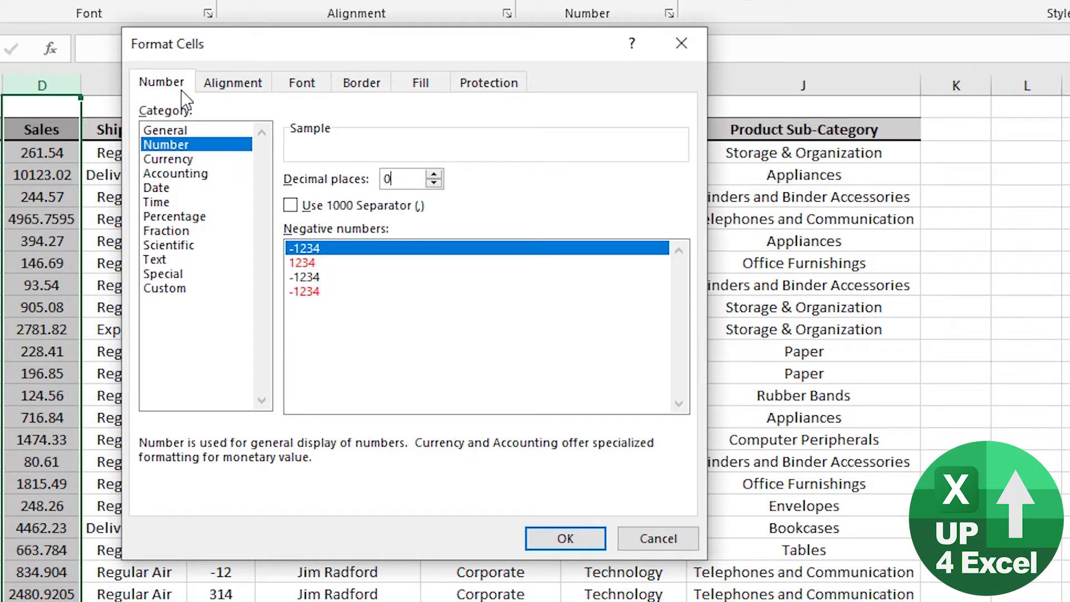
{"action": "key", "text": "Tab"}
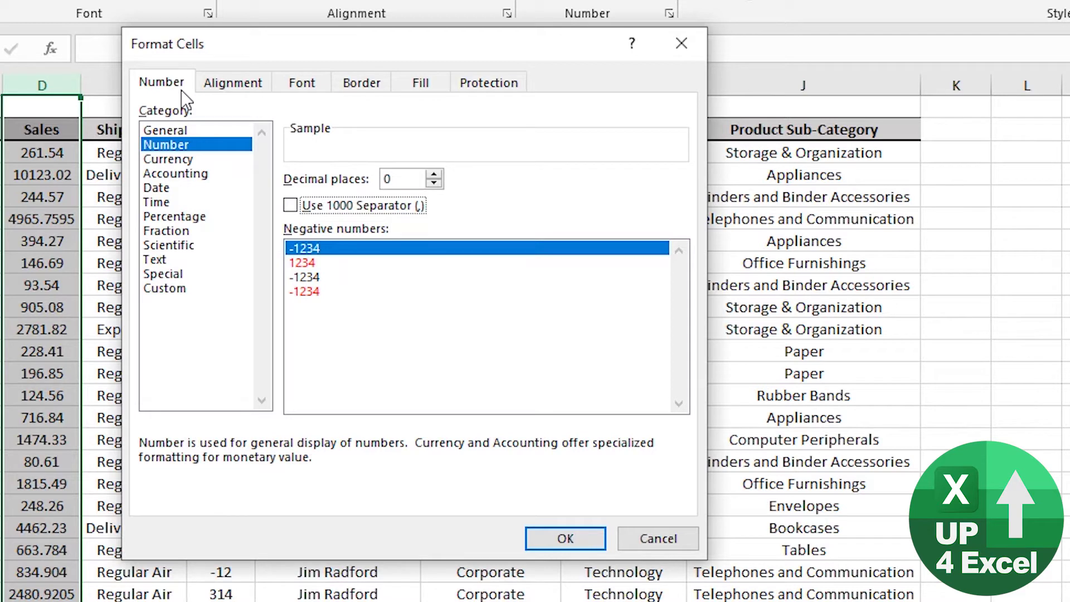
{"action": "key", "text": "space"}
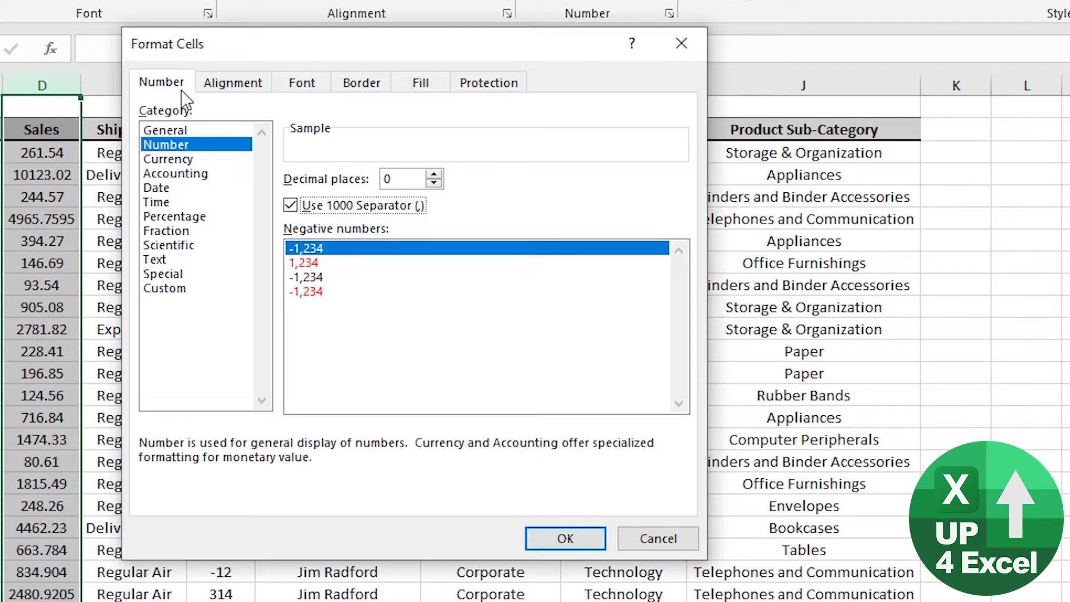
{"action": "key", "text": "Return"}
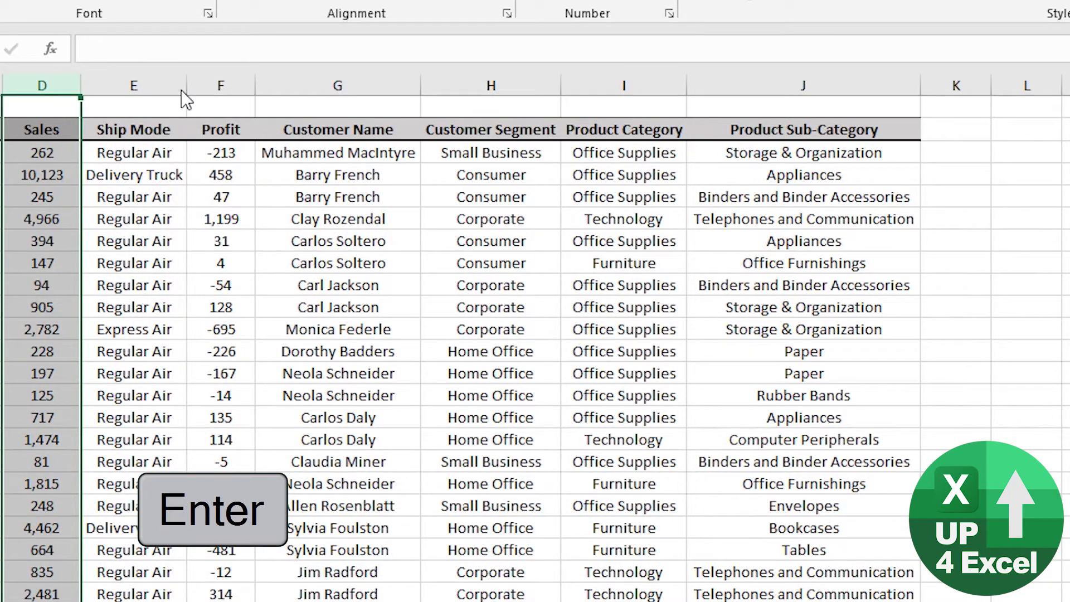
- In Format Cells' Font settings, choose the Agency FB font
{"action": "key", "text": "ctrl+1"}
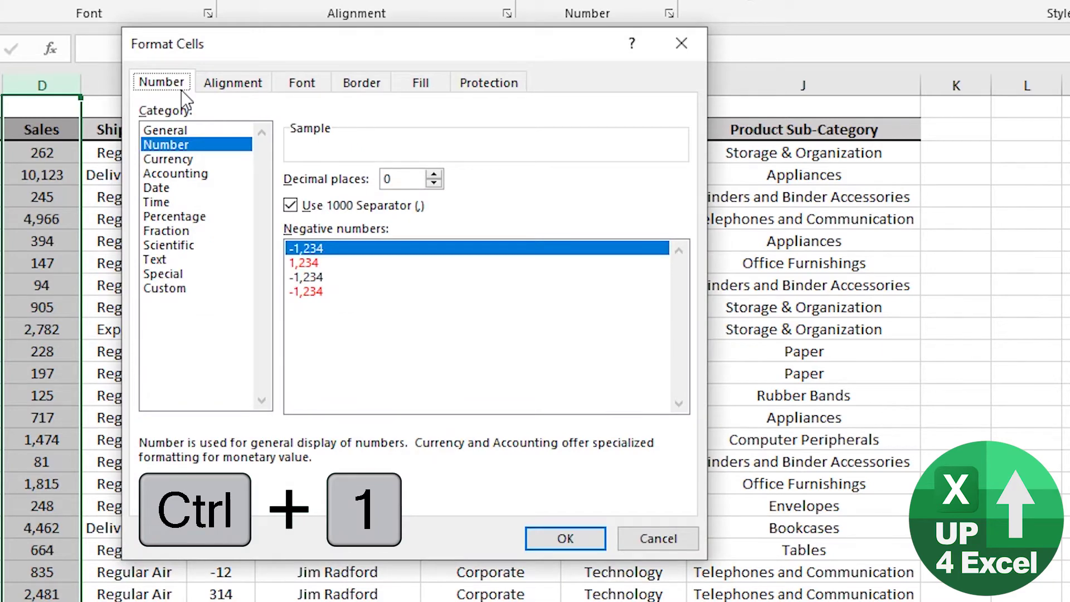
{"action": "key", "text": "Right"}
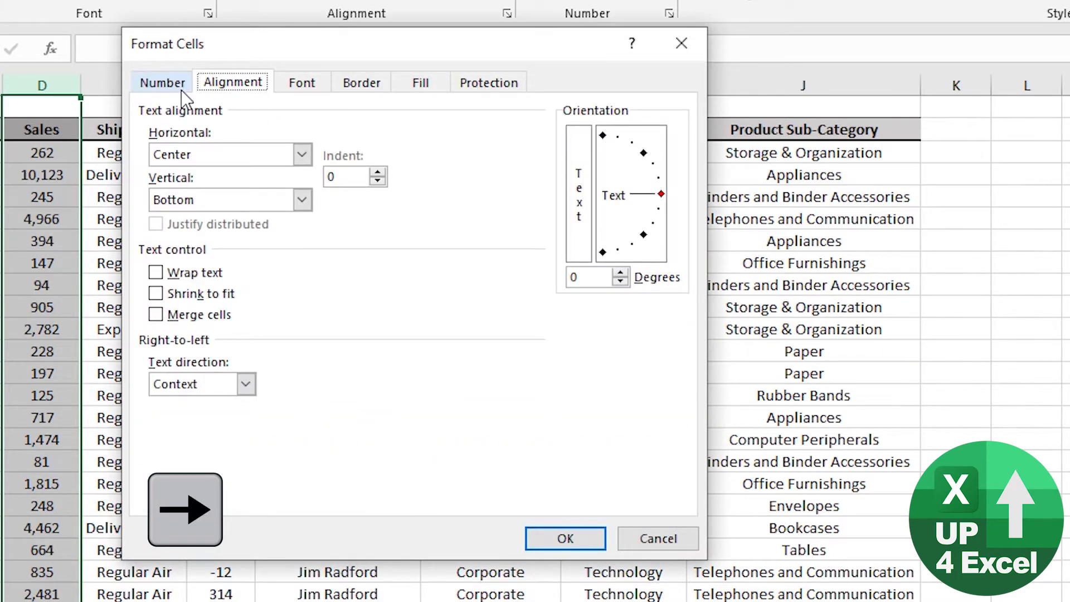
{"action": "key", "text": "Right"}
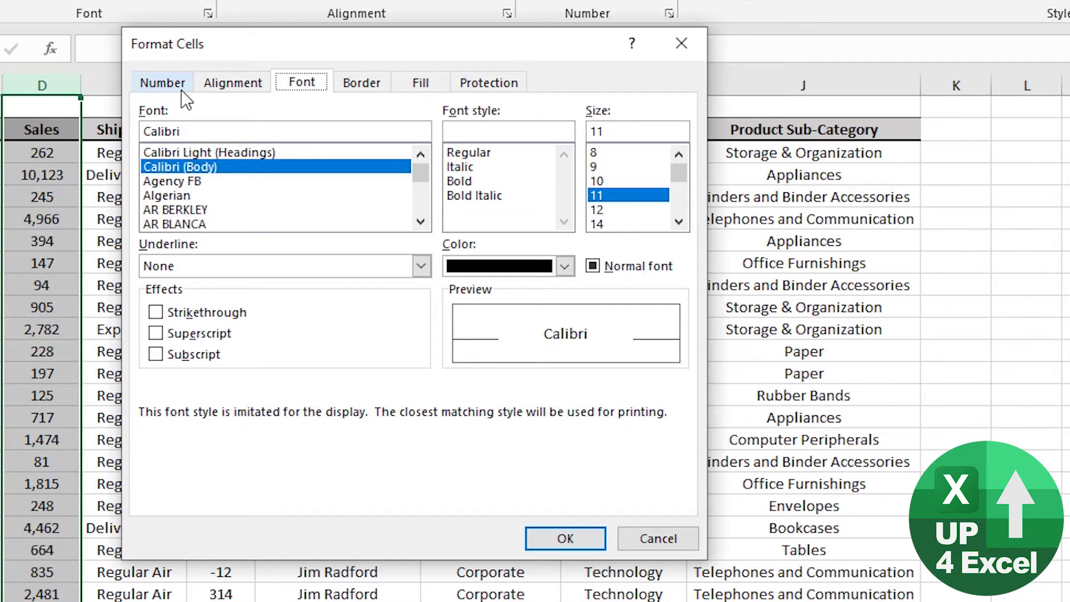
{"action": "key", "text": "Tab"}
{"action": "key", "text": "Down"}
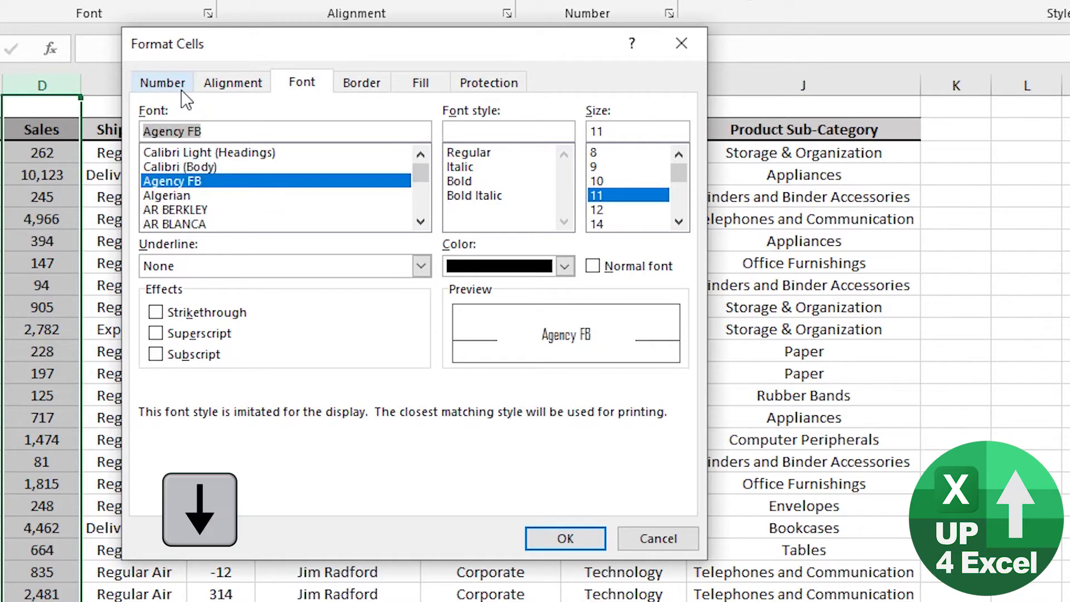
{"action": "key", "text": "Tab"}
{"action": "key", "text": "Tab"}
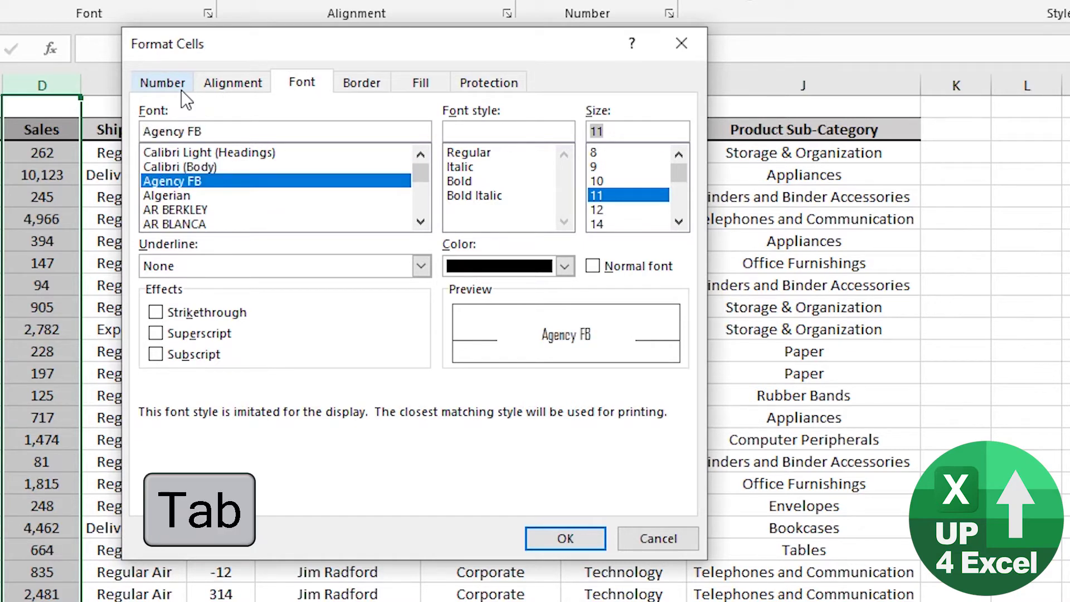
{"action": "key", "text": "Tab"}
{"action": "key", "text": "Tab"}
{"action": "key", "text": "Tab"}
{"action": "key", "text": "Tab"}
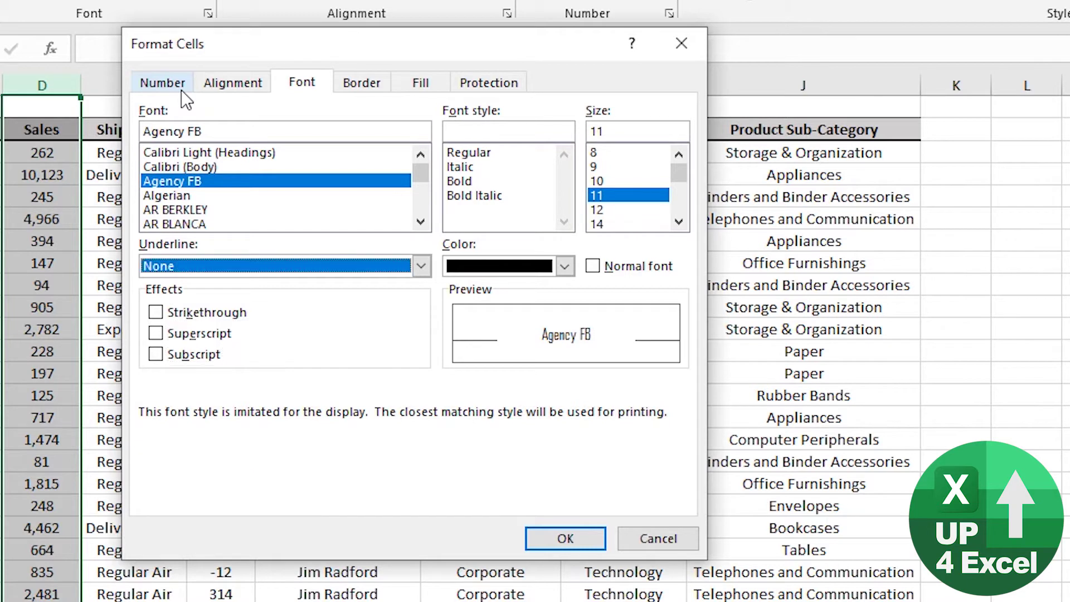
{"action": "key", "text": "Tab"}
- Set the font colour to the green standard colour and apply it
{"action": "key", "text": "Down"}
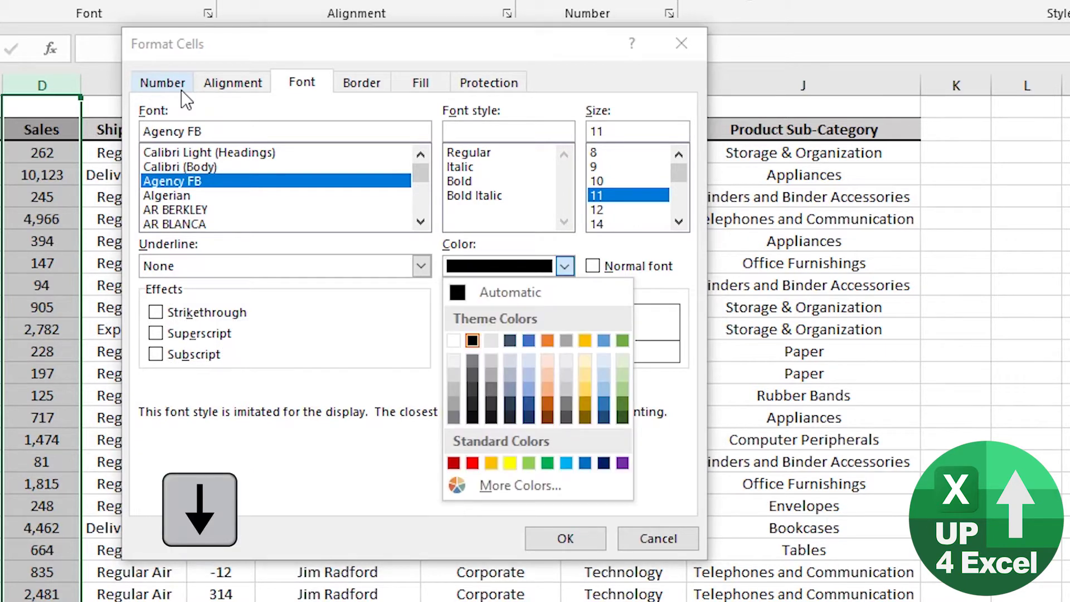
{"action": "key", "text": "Down"}
{"action": "key", "text": "Down"}
{"action": "key", "text": "Down"}
{"action": "key", "text": "Down"}
{"action": "key", "text": "Right"}
{"action": "key", "text": "Right"}
{"action": "key", "text": "Right"}
{"action": "key", "text": "Right"}
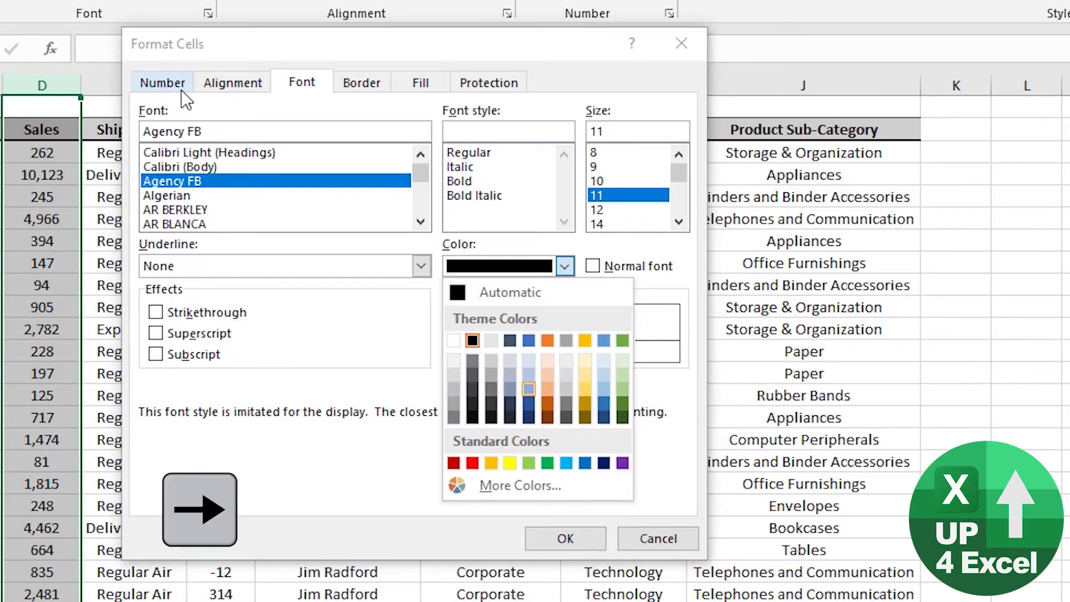
{"action": "key", "text": "Right"}
{"action": "key", "text": "Right"}
{"action": "key", "text": "Right"}
{"action": "key", "text": "Right"}
{"action": "key", "text": "Right"}
{"action": "key", "text": "Left"}
{"action": "key", "text": "Up"}
{"action": "key", "text": "Up"}
{"action": "key", "text": "Up"}
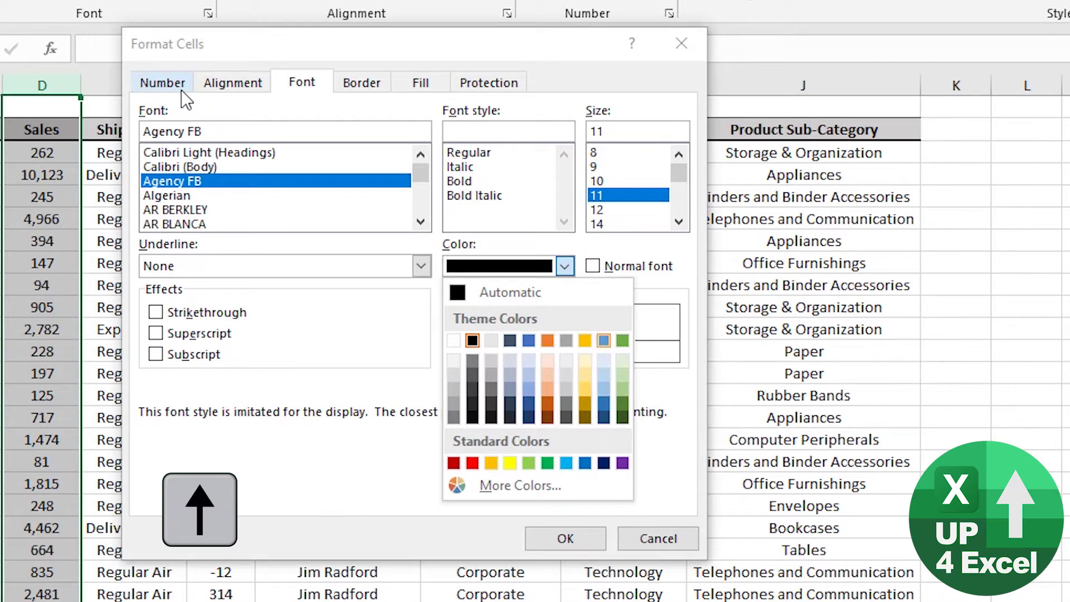
{"action": "key", "text": "Up"}
{"action": "key", "text": "Right"}
{"action": "key", "text": "Left"}
{"action": "key", "text": "Left"}
{"action": "key", "text": "Left"}
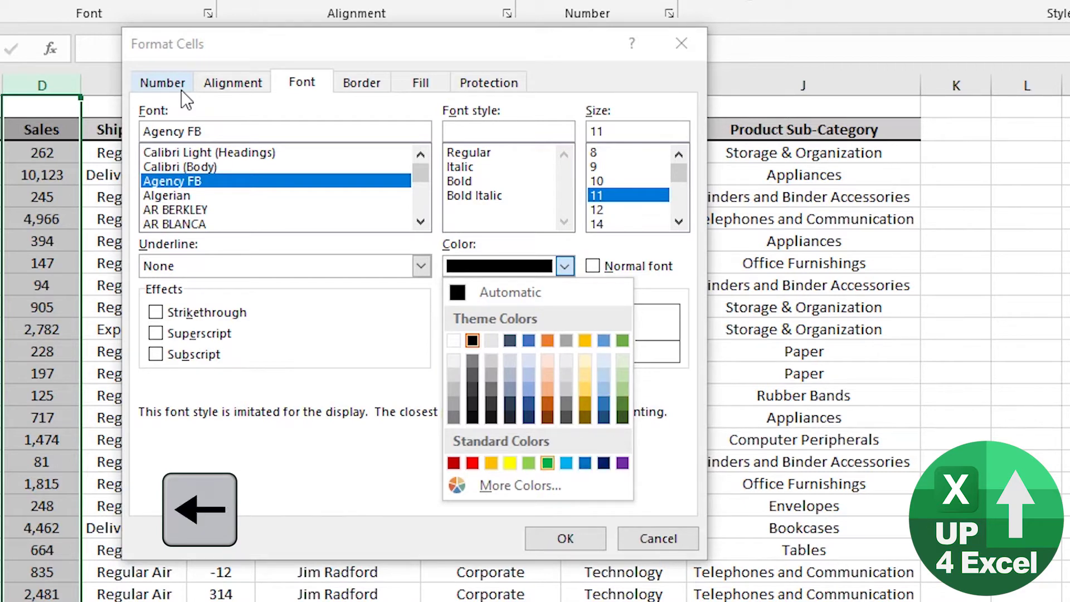
{"action": "key", "text": "Return"}
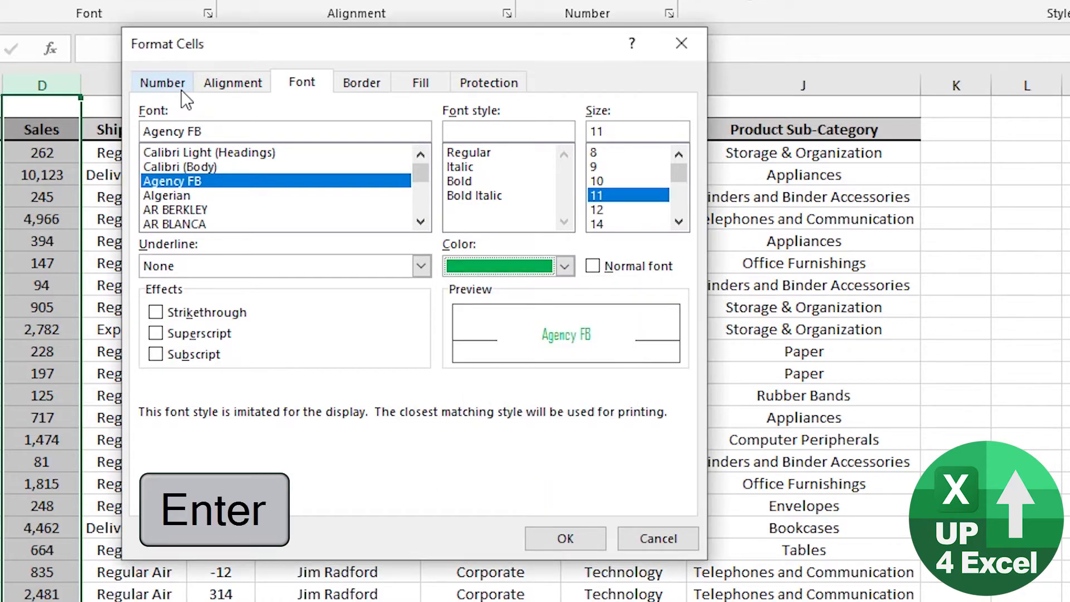
{"action": "key", "text": "Tab"}
{"action": "key", "text": "Return"}
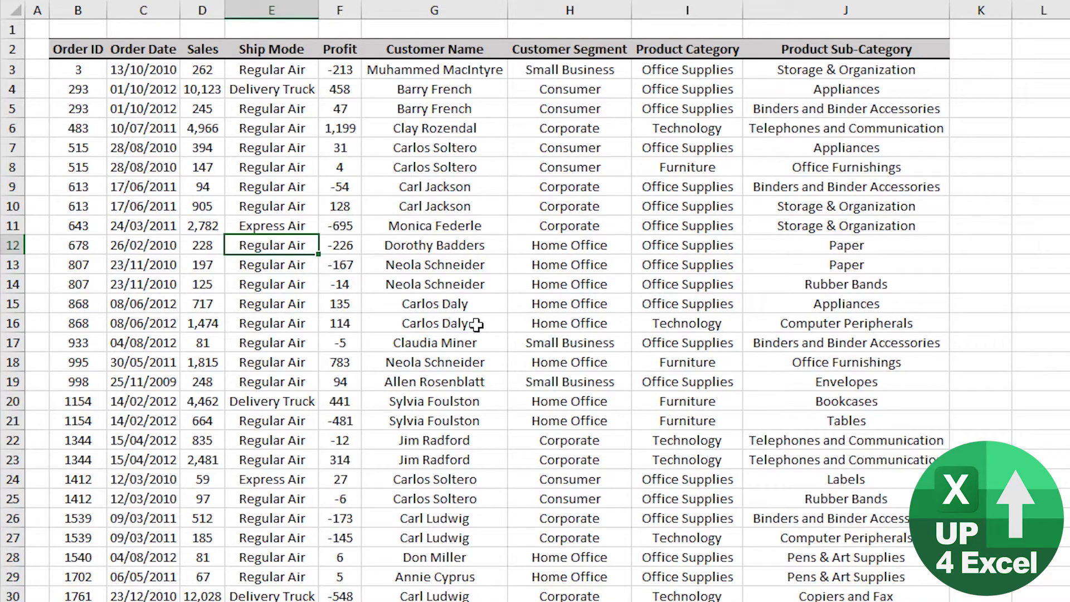
- Insert two blank entire rows at rows 12 and 13
{"action": "key", "text": "ctrl+shift+equal"}
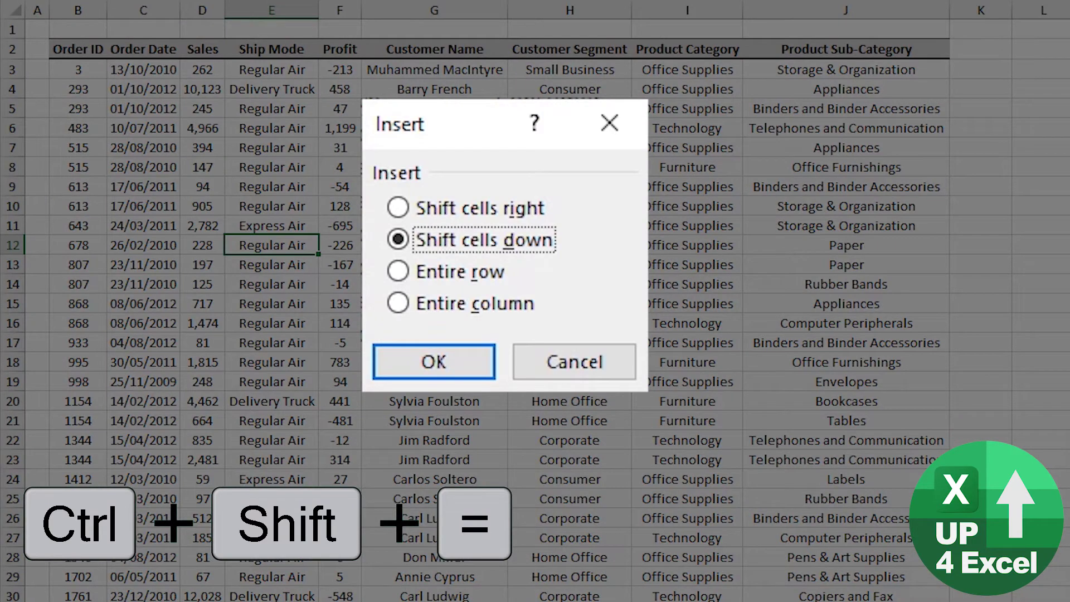
{"action": "key", "text": "Down"}
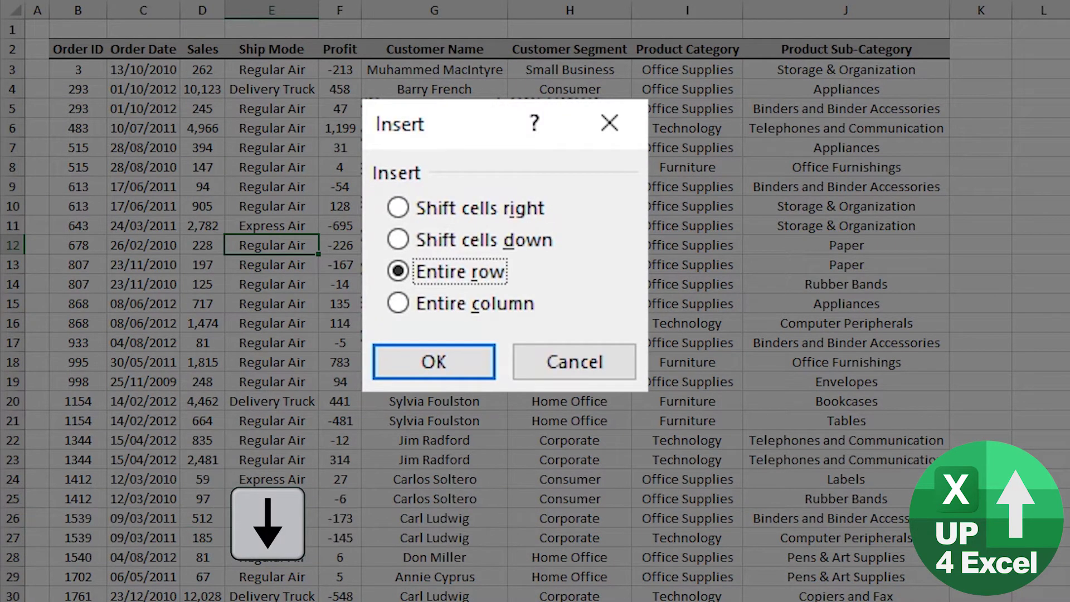
{"action": "key", "text": "Down"}
{"action": "key", "text": "Up"}
{"action": "key", "text": "Up"}
{"action": "key", "text": "Up"}
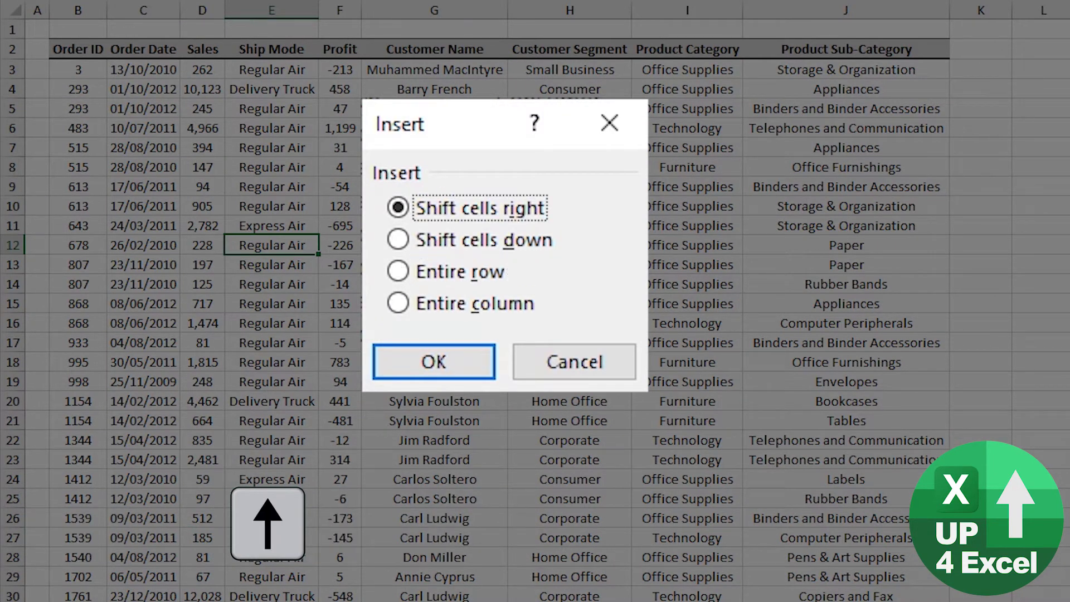
{"action": "key", "text": "Down"}
{"action": "key", "text": "Down"}
{"action": "key", "text": "Down"}
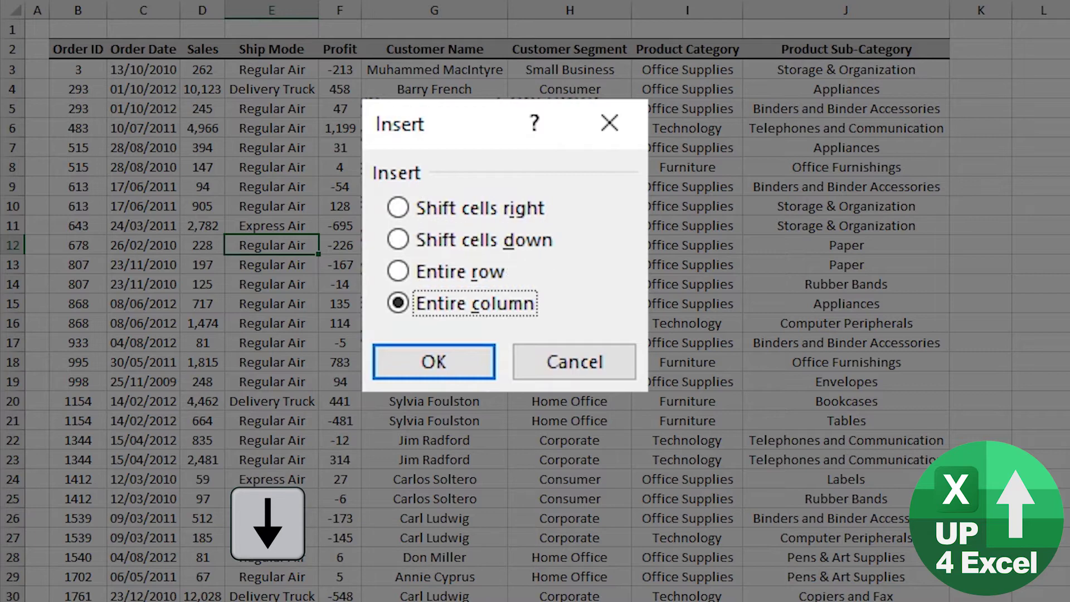
{"action": "key", "text": "Up"}
{"action": "key", "text": "Return"}
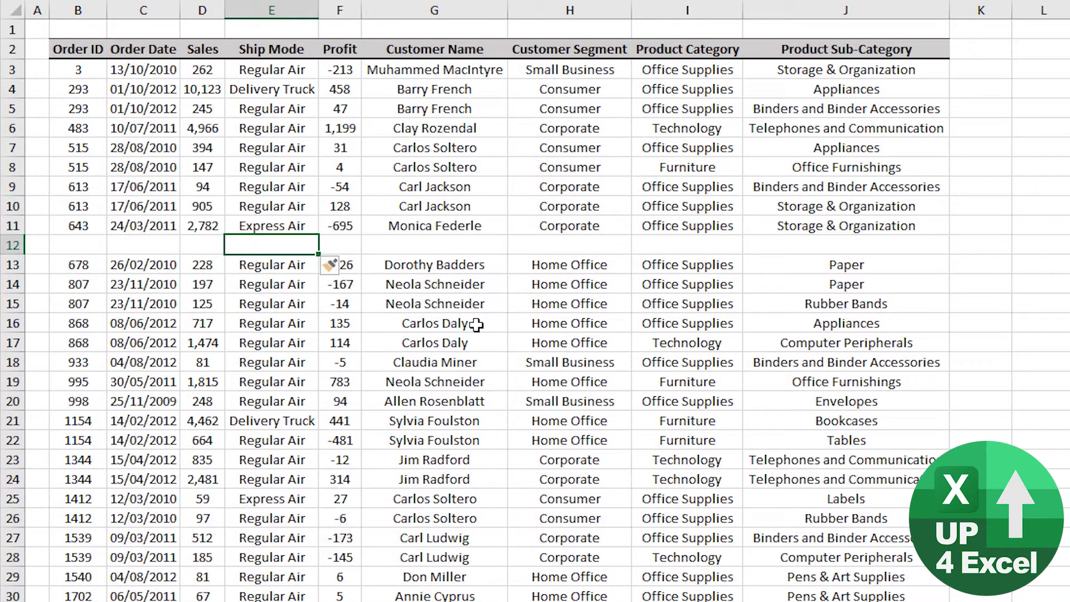
{"action": "key", "text": "shift+space"}
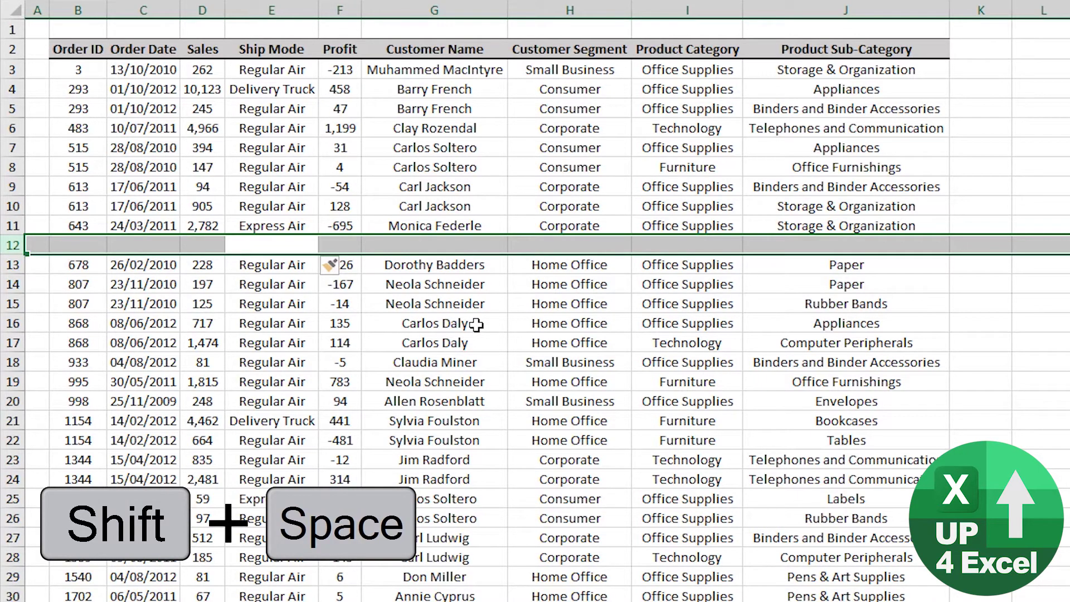
{"action": "key", "text": "ctrl+shift+plus"}
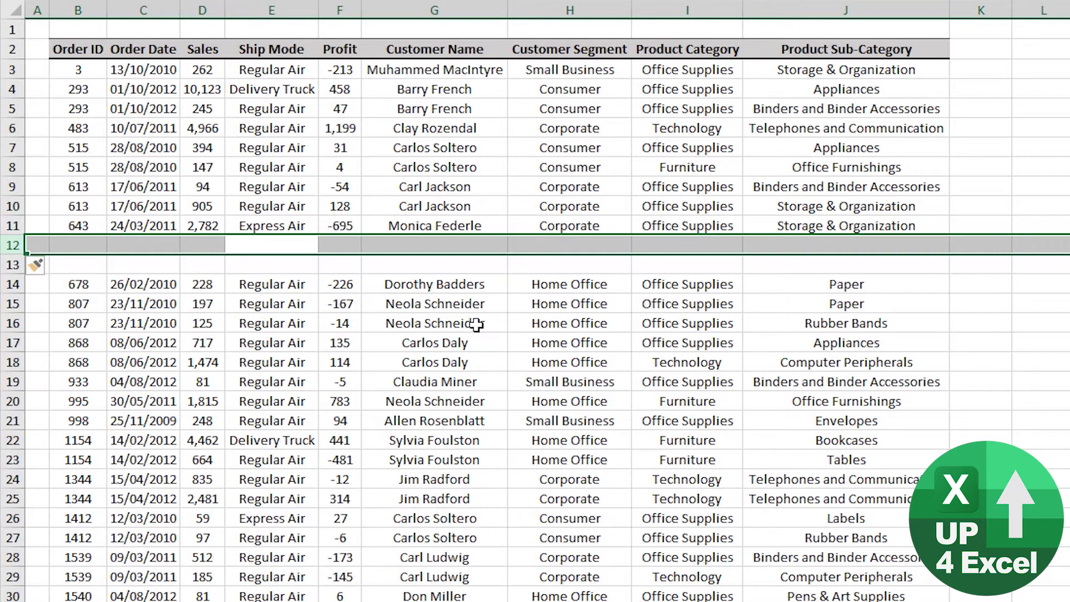
- Insert a blank column in front of the Profit column
{"action": "key", "text": "Right"}
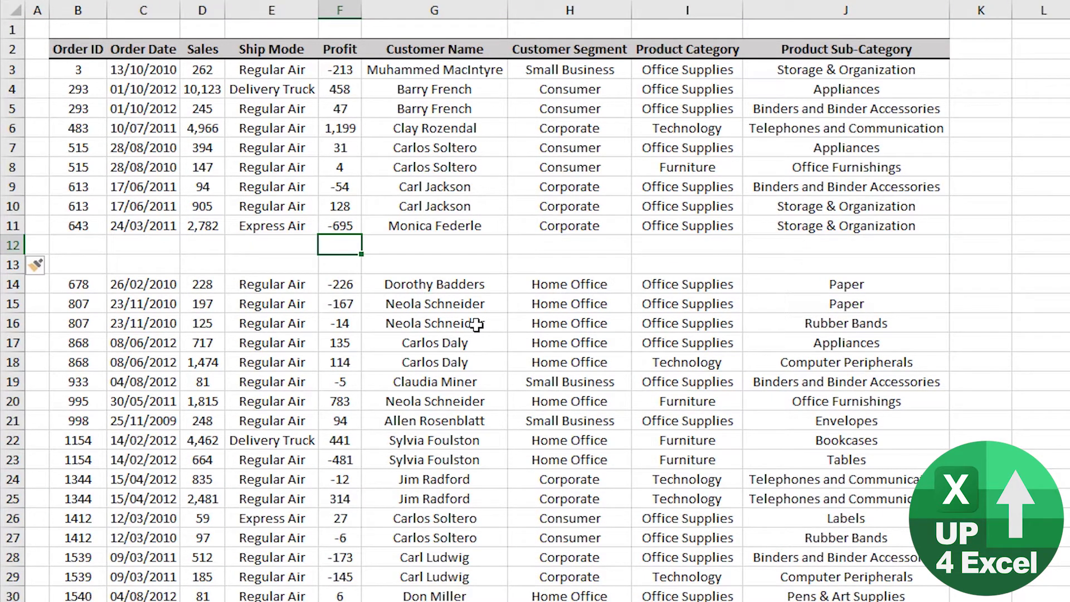
{"action": "key", "text": "ctrl+space"}
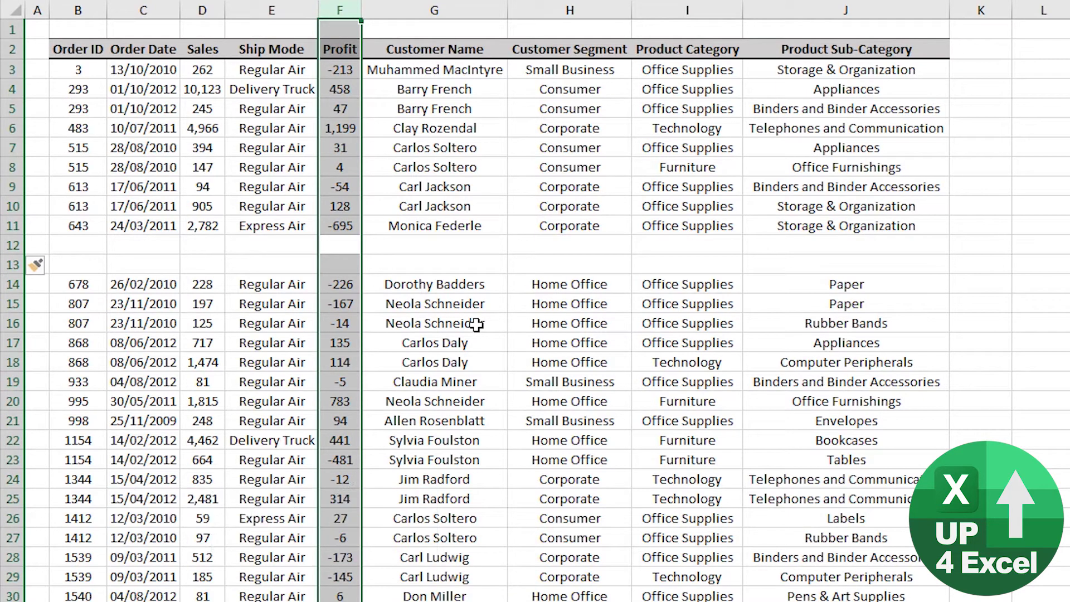
{"action": "key", "text": "ctrl+shift+equal"}
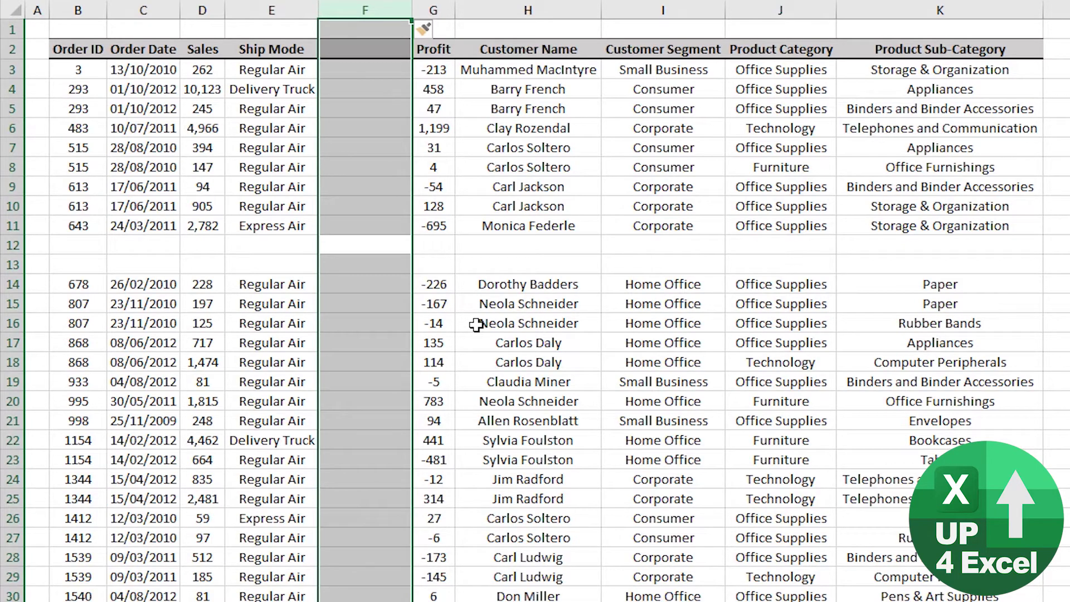
- Delete blank column F, then open and cancel the Delete cells dialog
{"action": "key", "text": "ctrl+minus"}
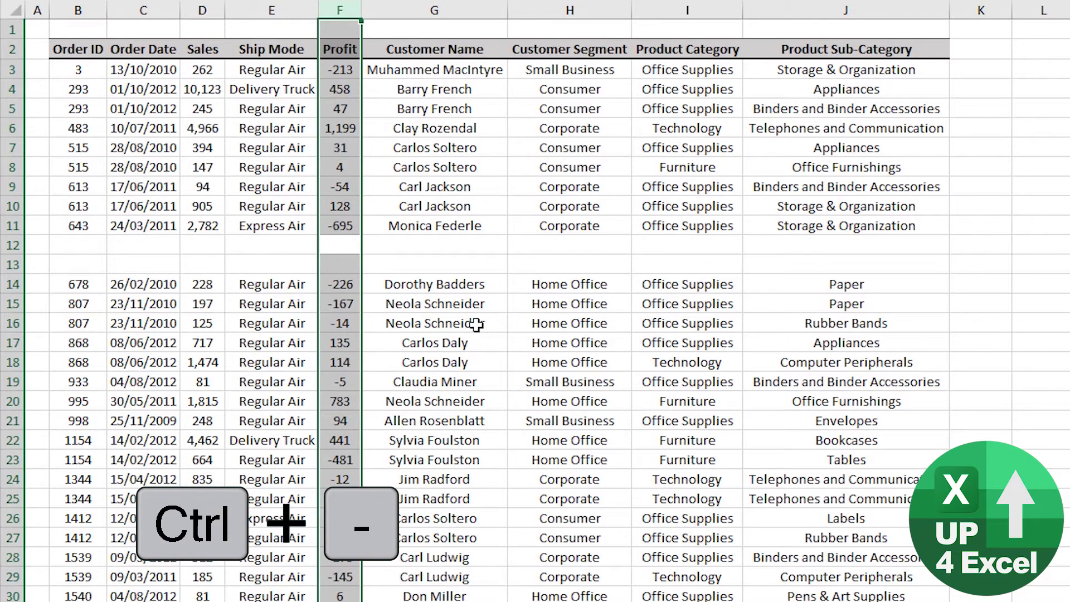
{"action": "key", "text": "Down"}
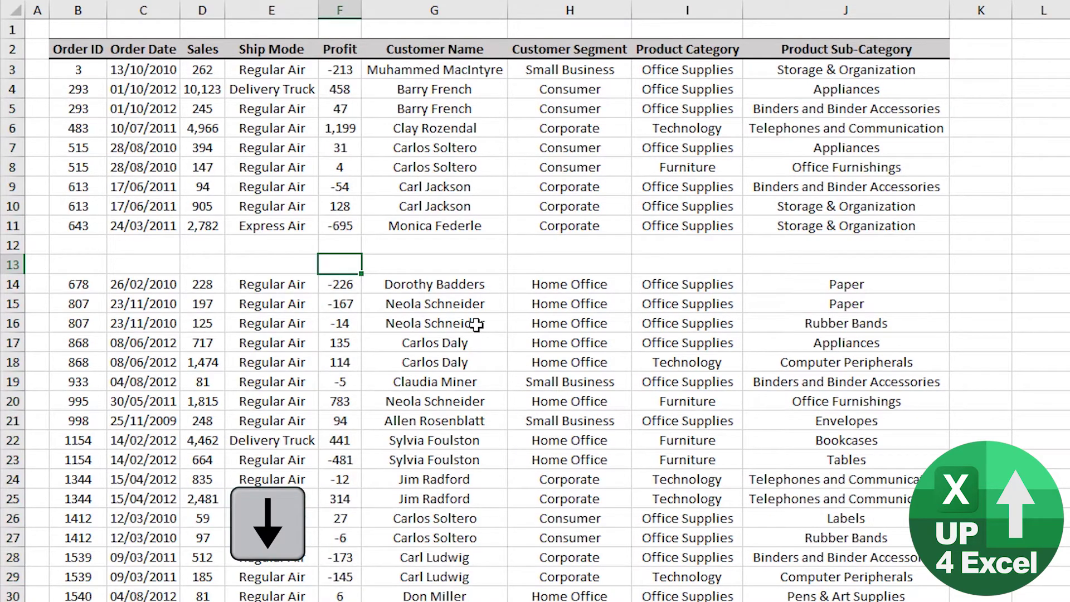
{"action": "key", "text": "ctrl+minus"}
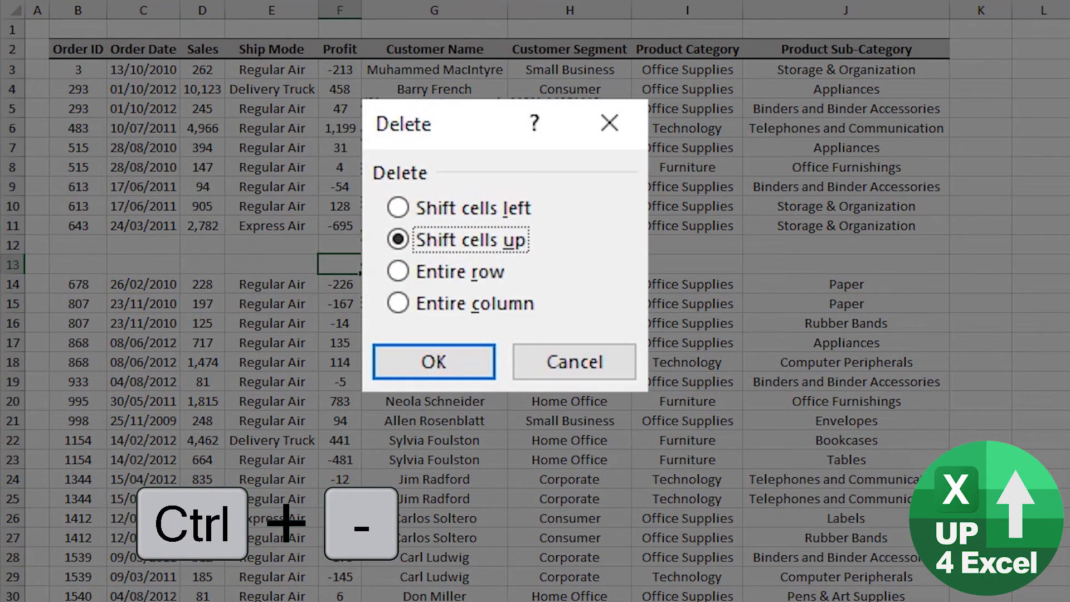
{"action": "key", "text": "Up"}
{"action": "key", "text": "Down"}
{"action": "key", "text": "Down"}
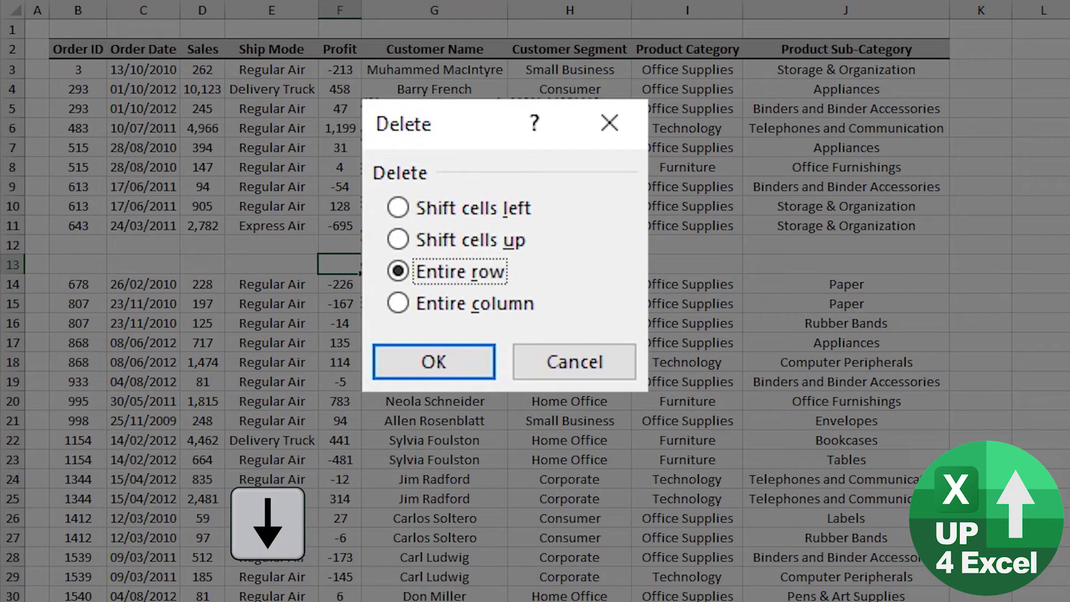
{"action": "key", "text": "Down"}
{"action": "key", "text": "Up"}
{"action": "key", "text": "Up"}
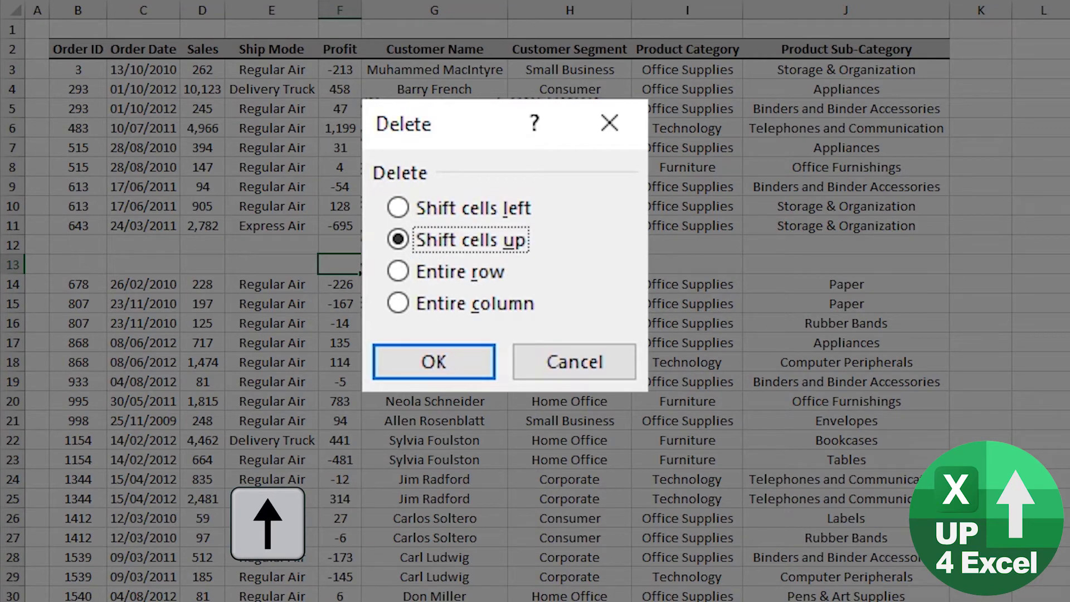
{"action": "key", "text": "Escape"}
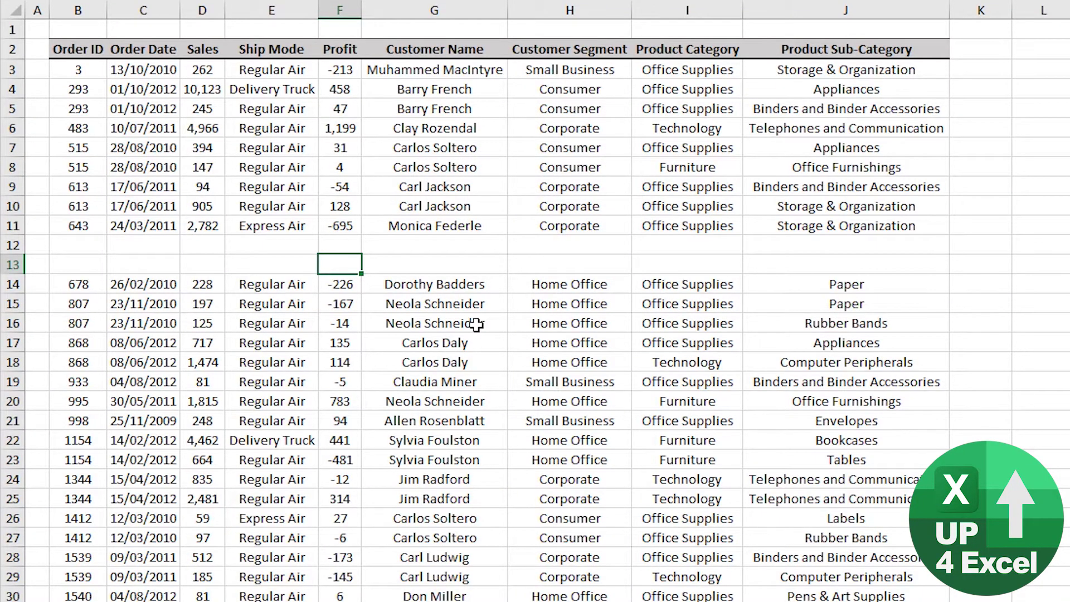
- Select blank rows 12–13 and delete them
{"action": "key", "text": "shift+space"}
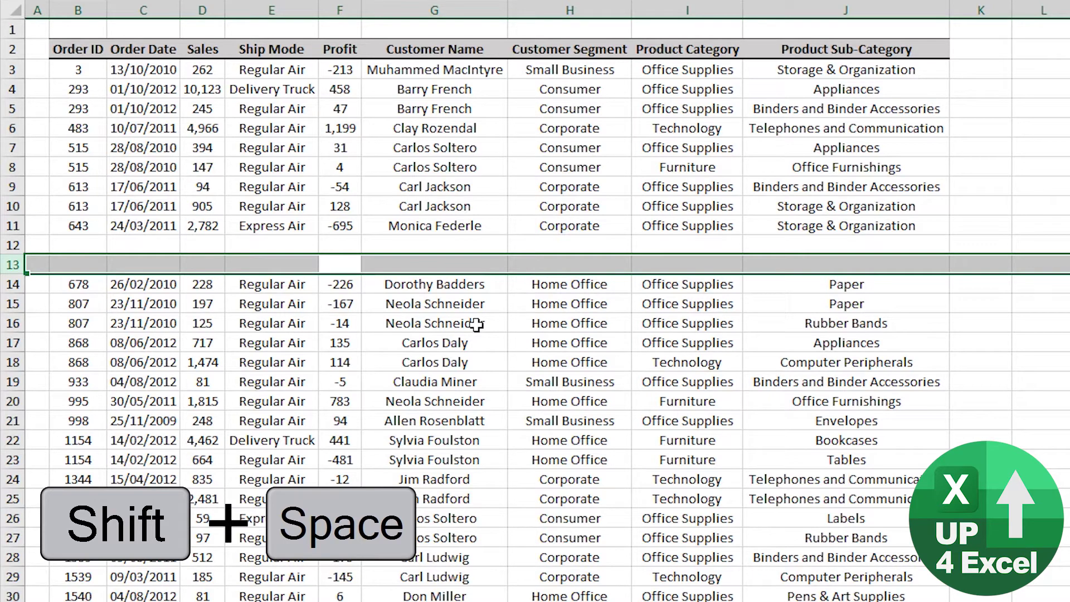
{"action": "key", "text": "Up"}
{"action": "key", "text": "shift+Down"}
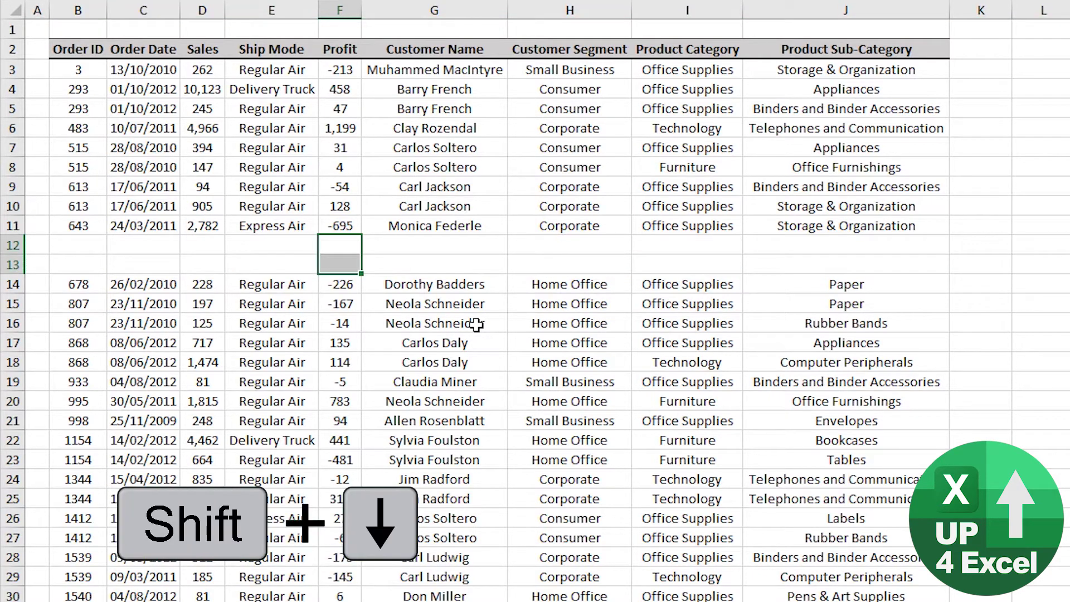
{"action": "key", "text": "shift+space"}
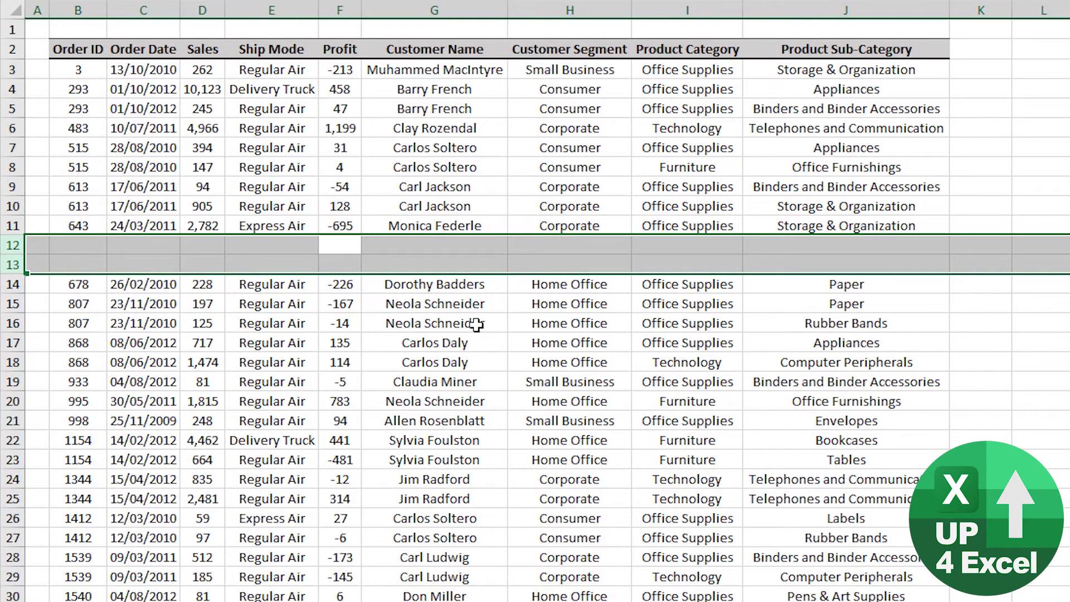
{"action": "key", "text": "ctrl+minus"}
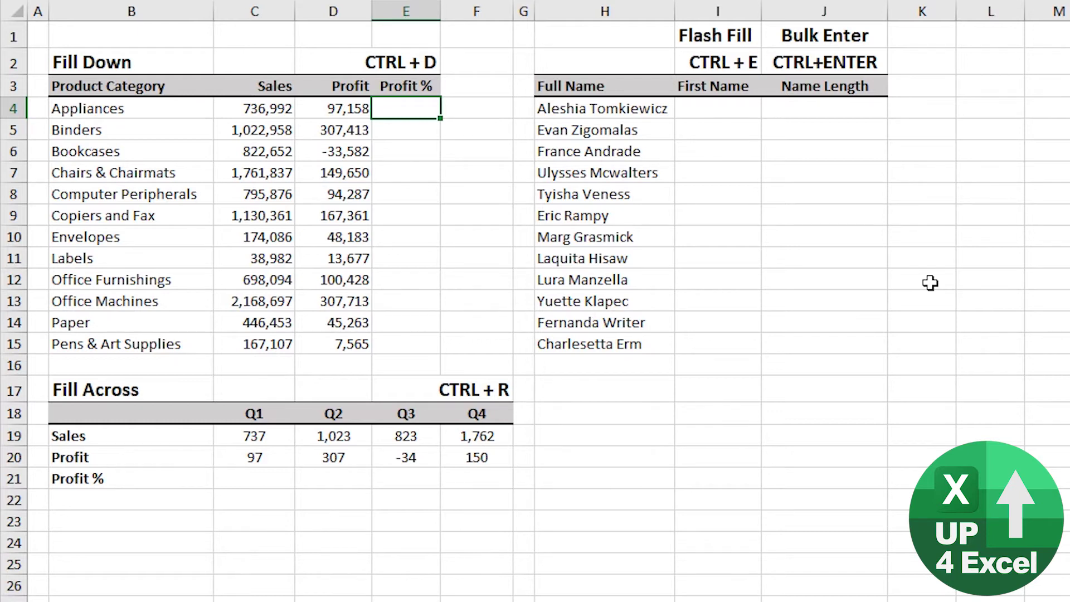
- Enter =D4/C4 in E4 and fill it down to E15 with Ctrl+D
{"action": "type", "text": "="}
{"action": "key", "text": "Left"}
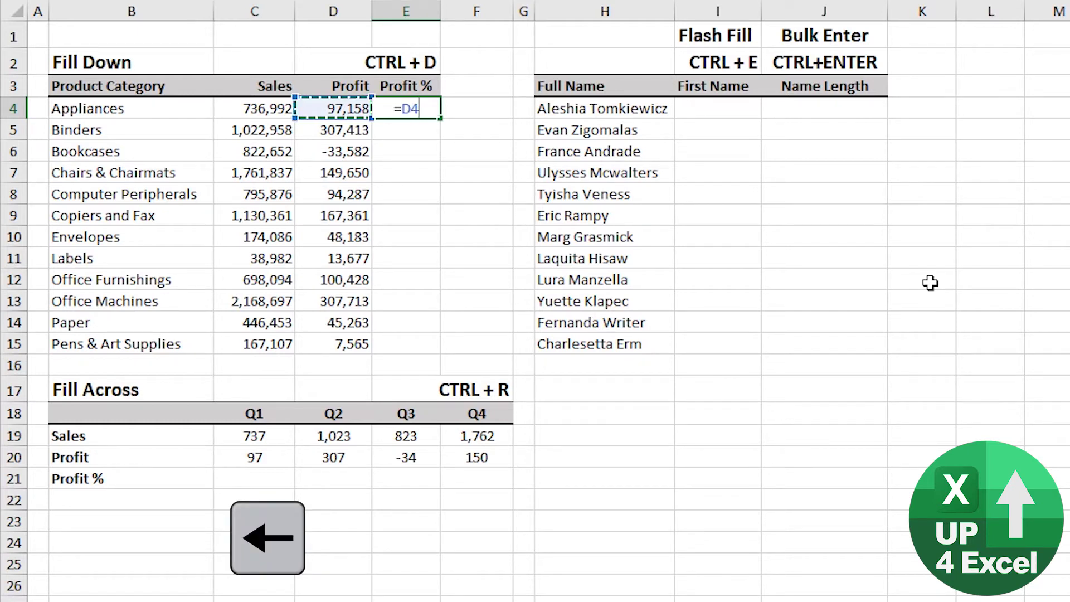
{"action": "type", "text": "/"}
{"action": "key", "text": "Left"}
{"action": "key", "text": "Left"}
{"action": "key", "text": "Return"}
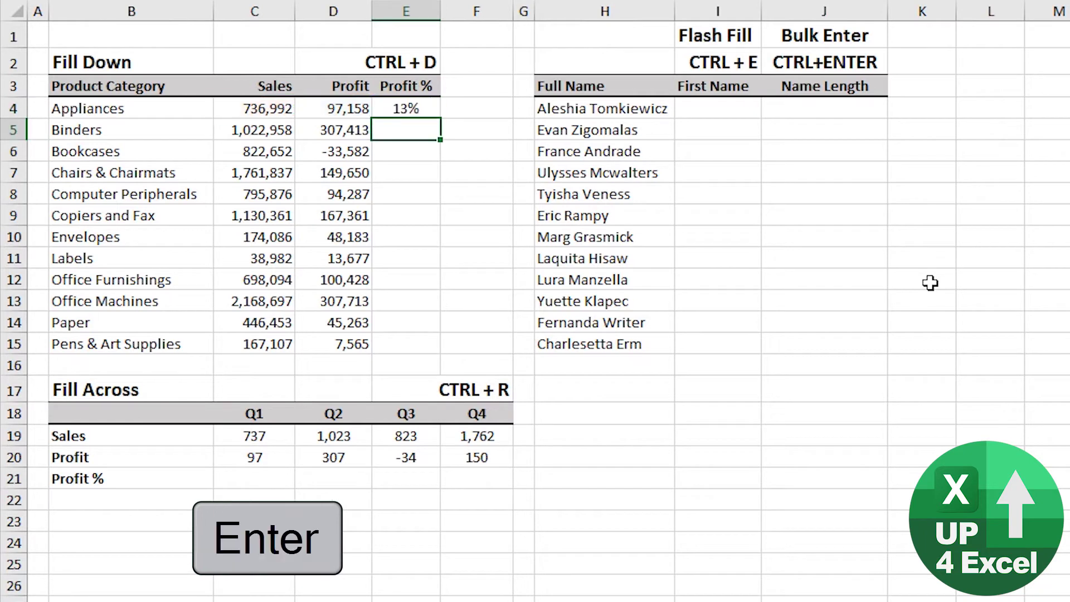
{"action": "key", "text": "Up"}
{"action": "key", "text": "shift+Down"}
{"action": "key", "text": "shift+Down"}
{"action": "key", "text": "shift+Down"}
{"action": "key", "text": "shift+Down"}
{"action": "key", "text": "shift+Down"}
{"action": "key", "text": "shift+Down"}
{"action": "key", "text": "shift+Down"}
{"action": "key", "text": "shift+Down"}
{"action": "key", "text": "shift+Down"}
{"action": "key", "text": "shift+Down"}
{"action": "key", "text": "shift+Down"}
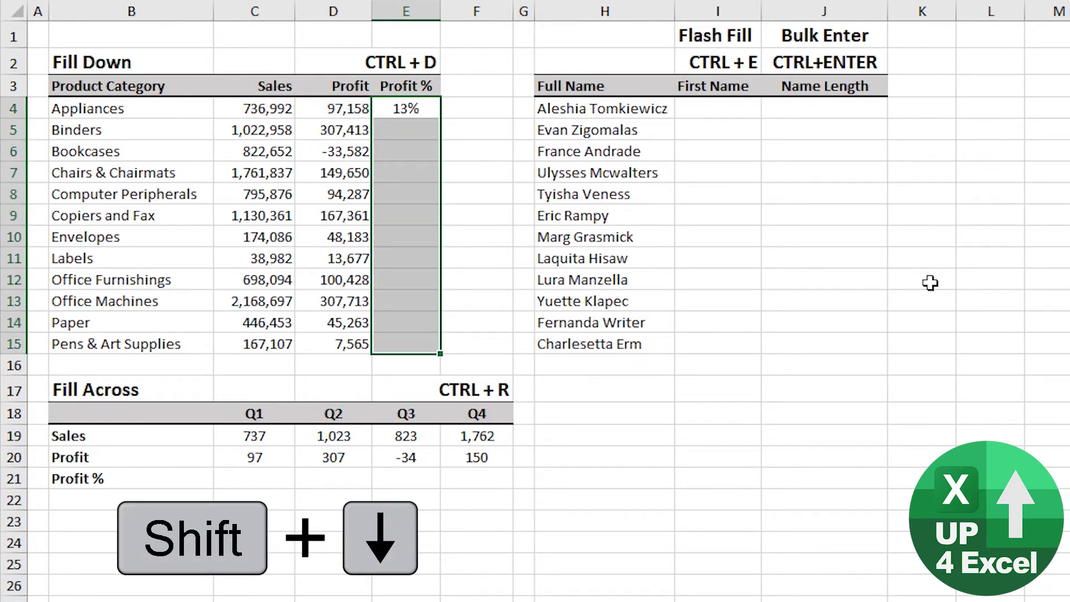
{"action": "key", "text": "ctrl+d"}
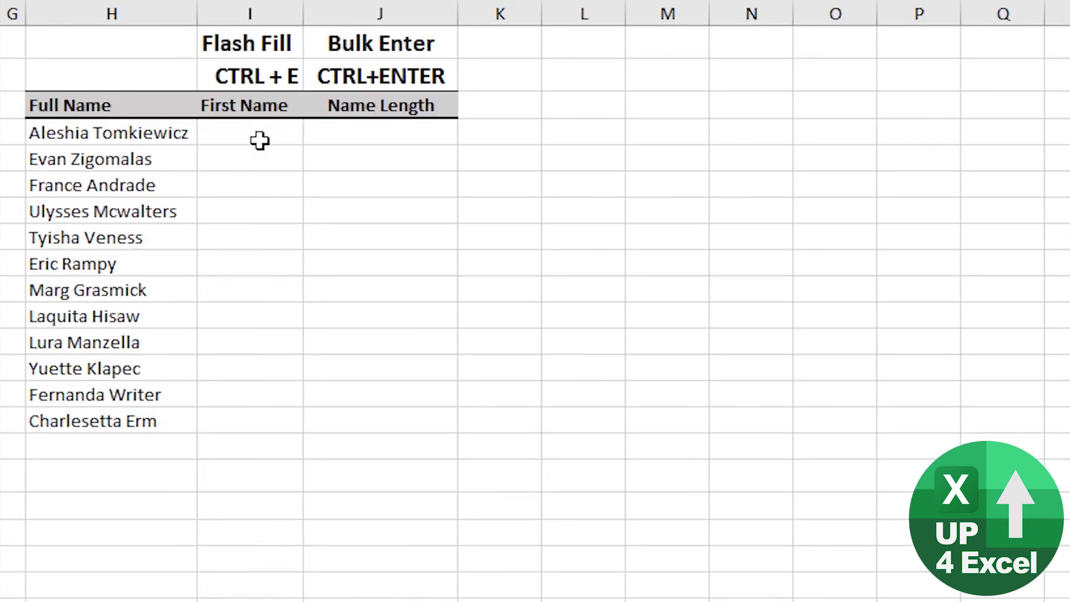
{"action": "left_click", "coordinate": [517, 123]}
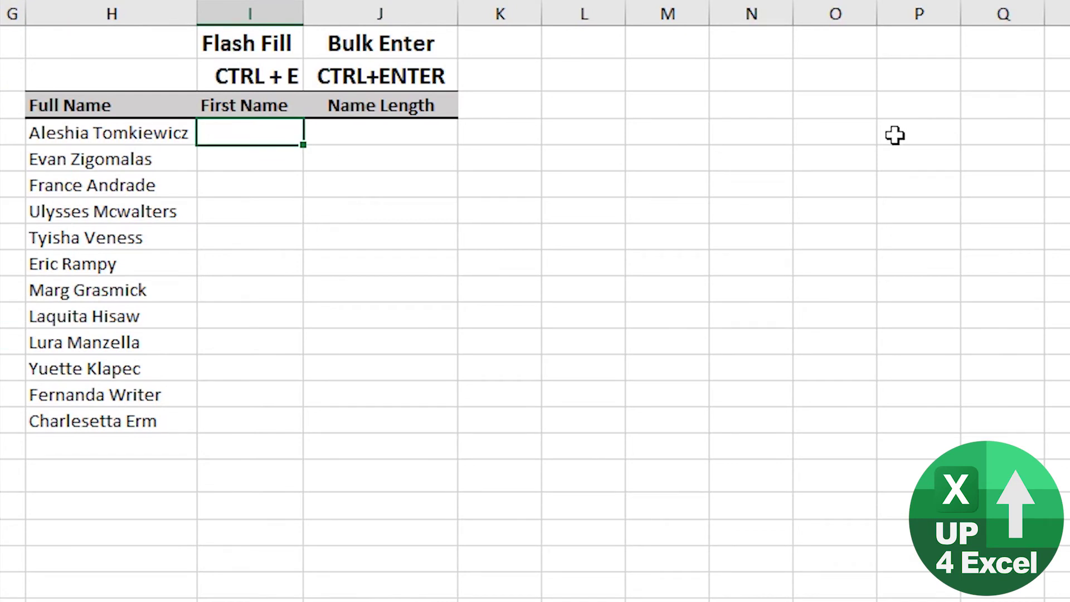
- Type the first person's first name in I4 as an example, then Flash Fill the rest with Ctrl+E
{"action": "type", "text": "Aleshia"}
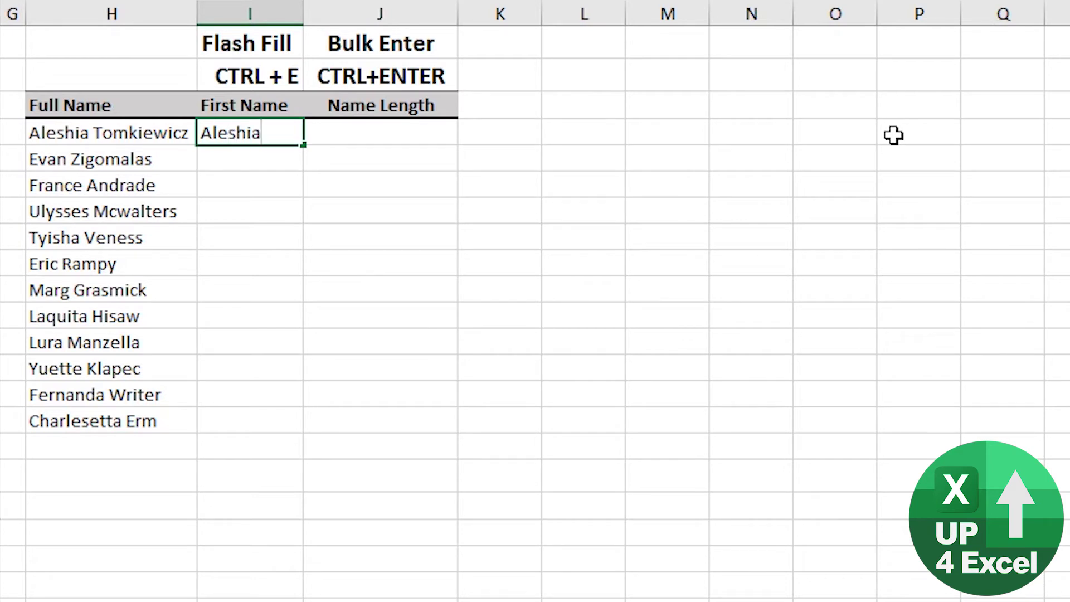
{"action": "key", "text": "Return"}
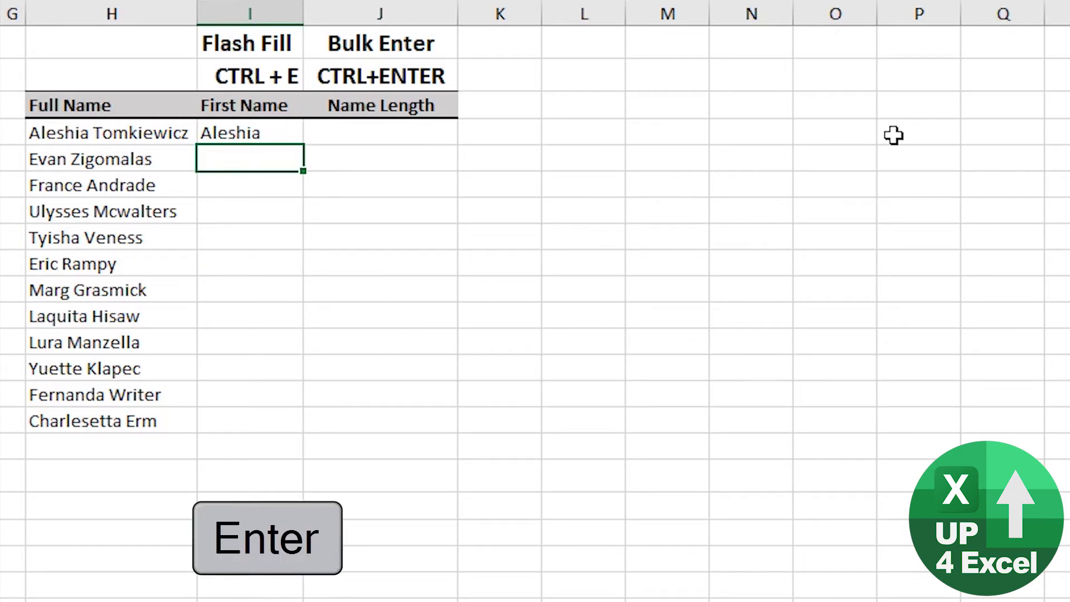
{"action": "key", "text": "ctrl+e"}
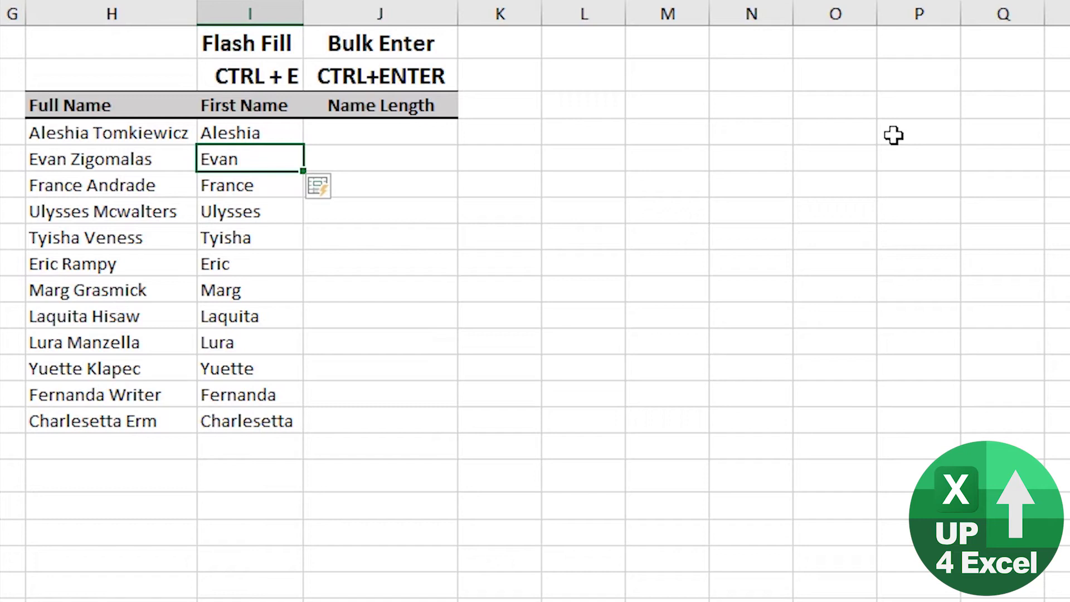
{"action": "key", "text": "Up"}
{"action": "key", "text": "Right"}
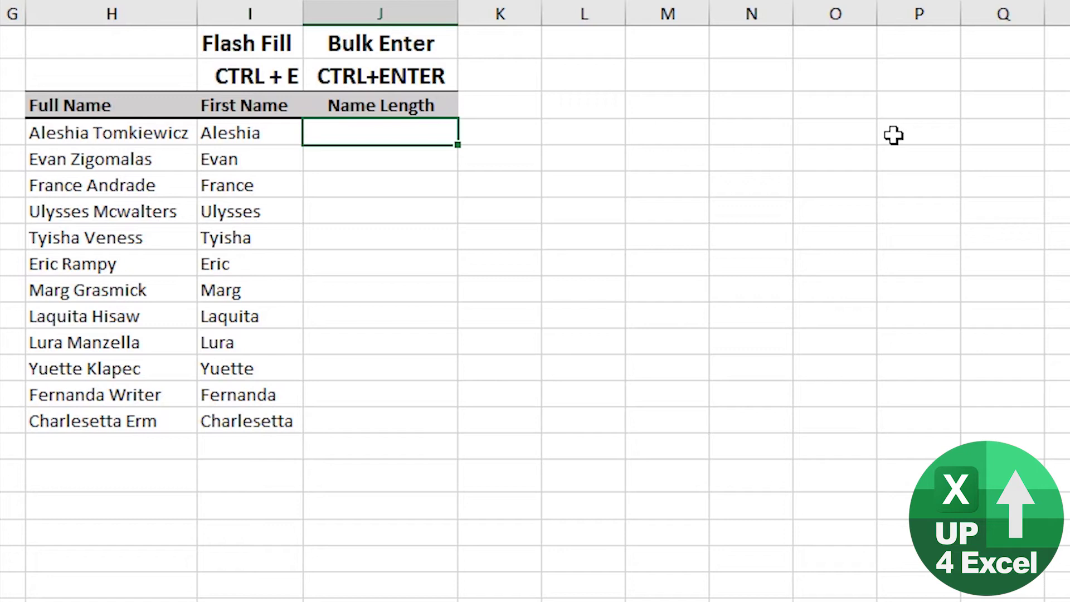
- Enter a =LEN() formula on the adjacent first name into all selected Name Length cells with Ctrl+Enter
{"action": "key", "text": "shift+Down"}
{"action": "key", "text": "shift+Down"}
{"action": "key", "text": "shift+Down"}
{"action": "key", "text": "shift+Down"}
{"action": "key", "text": "shift+Down"}
{"action": "key", "text": "shift+Down"}
{"action": "key", "text": "shift+Down"}
{"action": "key", "text": "shift+Down"}
{"action": "key", "text": "shift+Down"}
{"action": "key", "text": "shift+Down"}
{"action": "key", "text": "shift+Down"}
{"action": "key", "text": "shift+Down"}
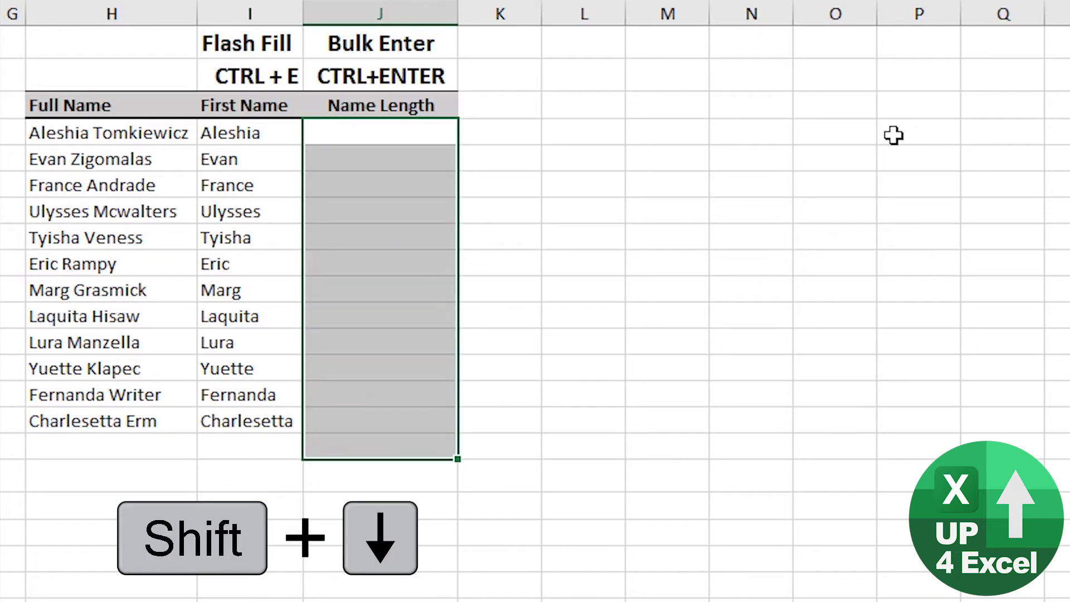
{"action": "key", "text": "shift+Up"}
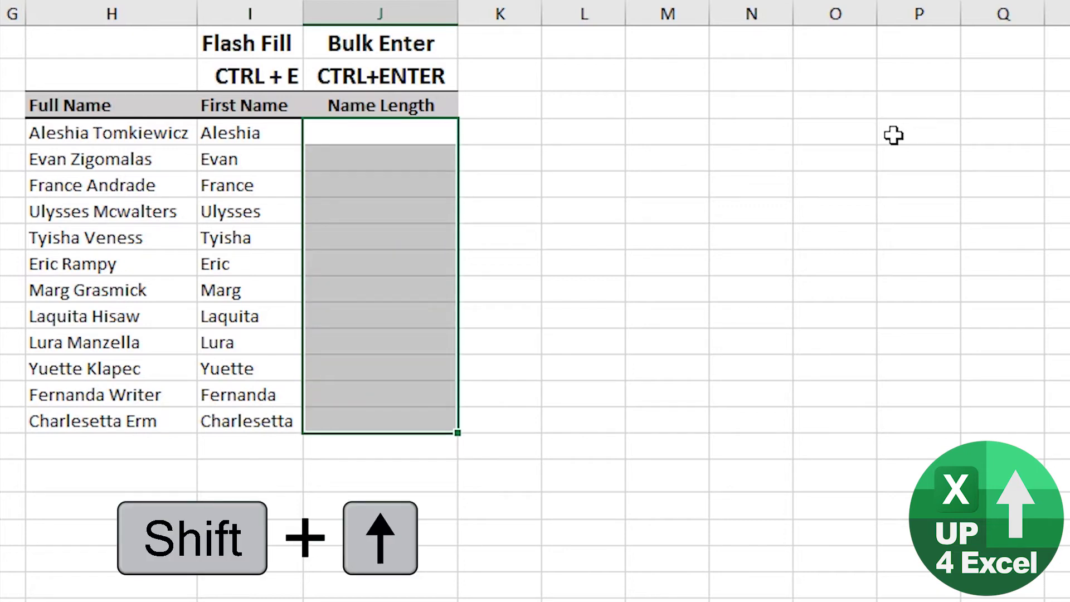
{"action": "type", "text": "=len("}
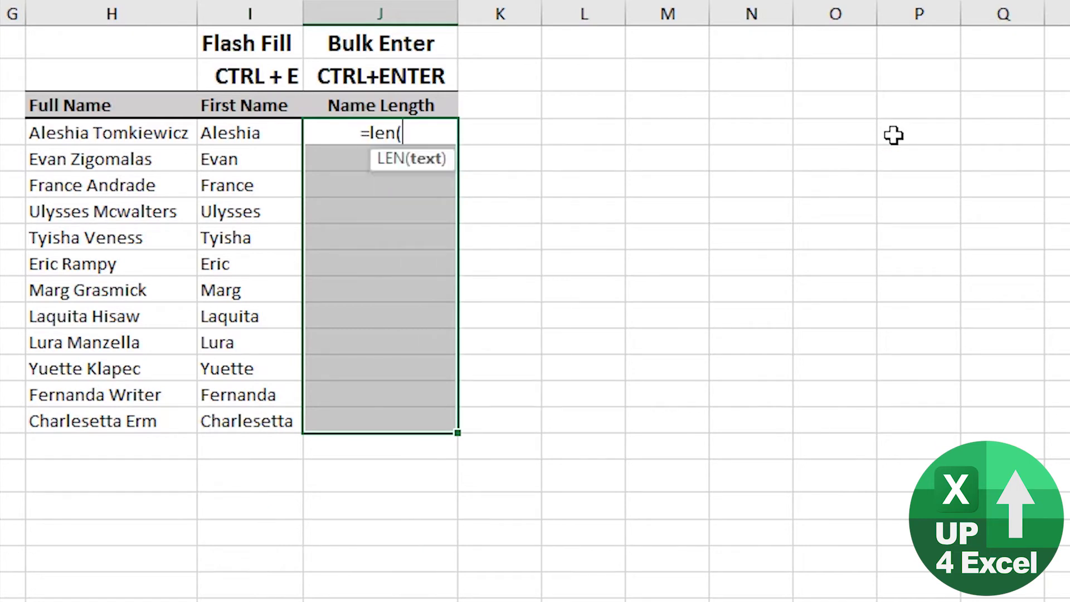
{"action": "key", "text": "Left"}
{"action": "type", "text": ")"}
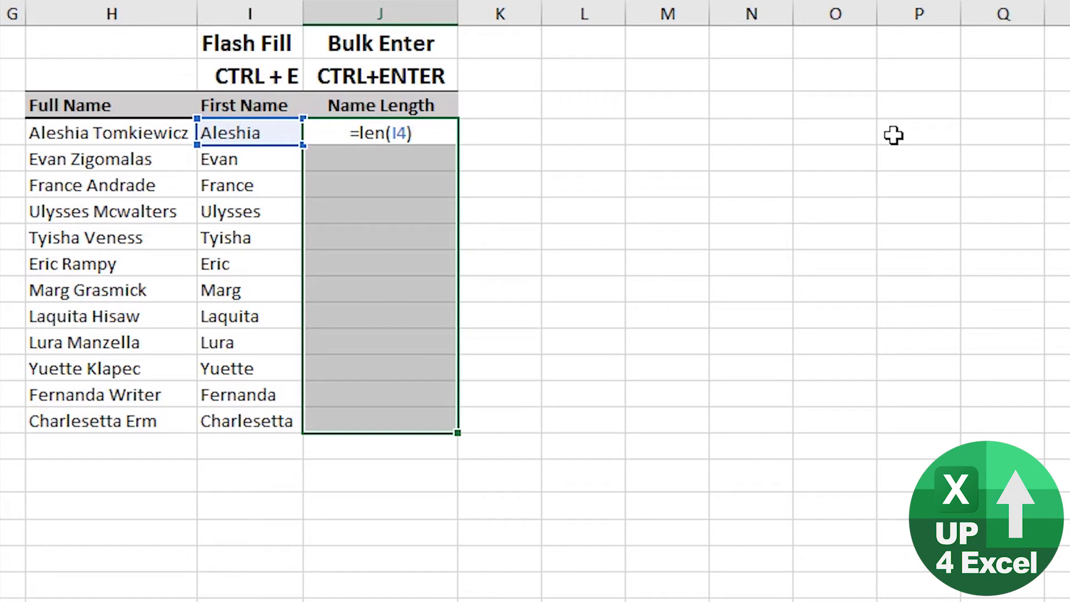
{"action": "key", "text": "ctrl+Return"}
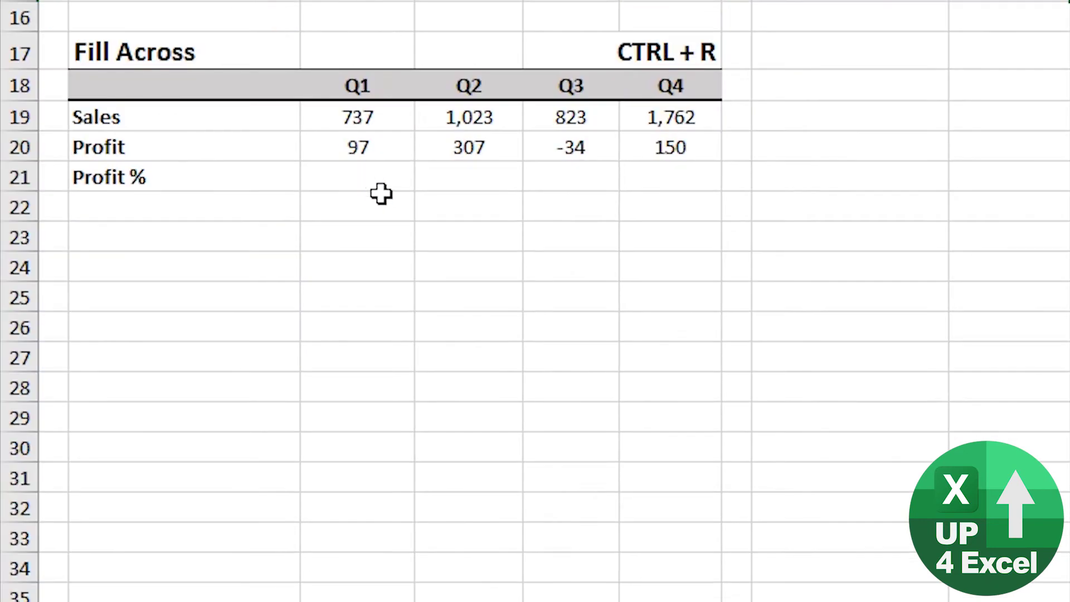
- Enter =C20/C19 in C21 and fill it right through F21, giving 13%, 30%, -4% and 8%
{"action": "left_click", "coordinate": [365, 177]}
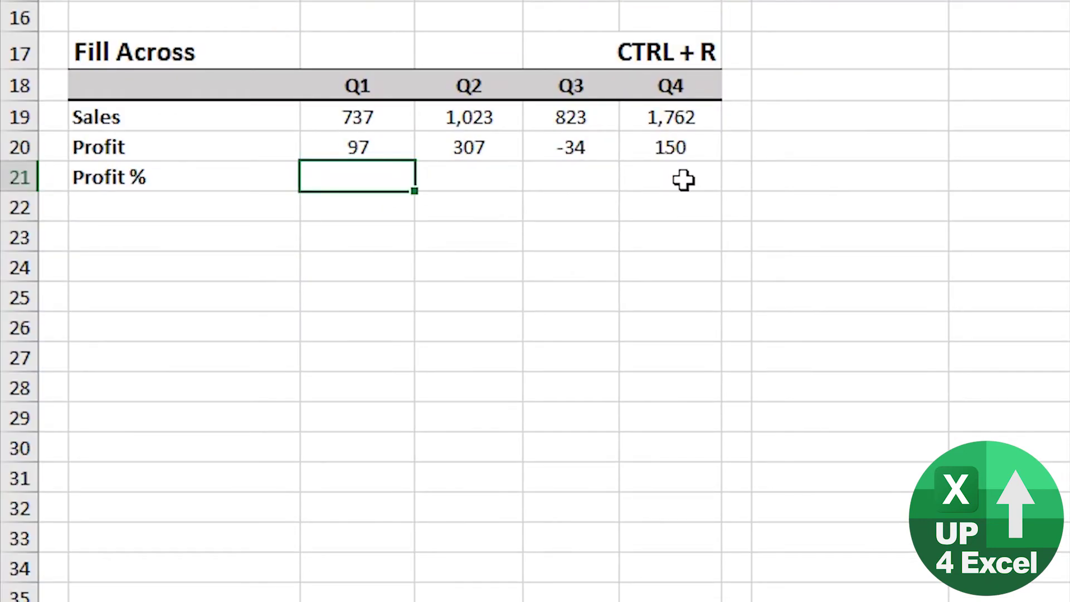
{"action": "type", "text": "="}
{"action": "key", "text": "Up"}
{"action": "type", "text": "/"}
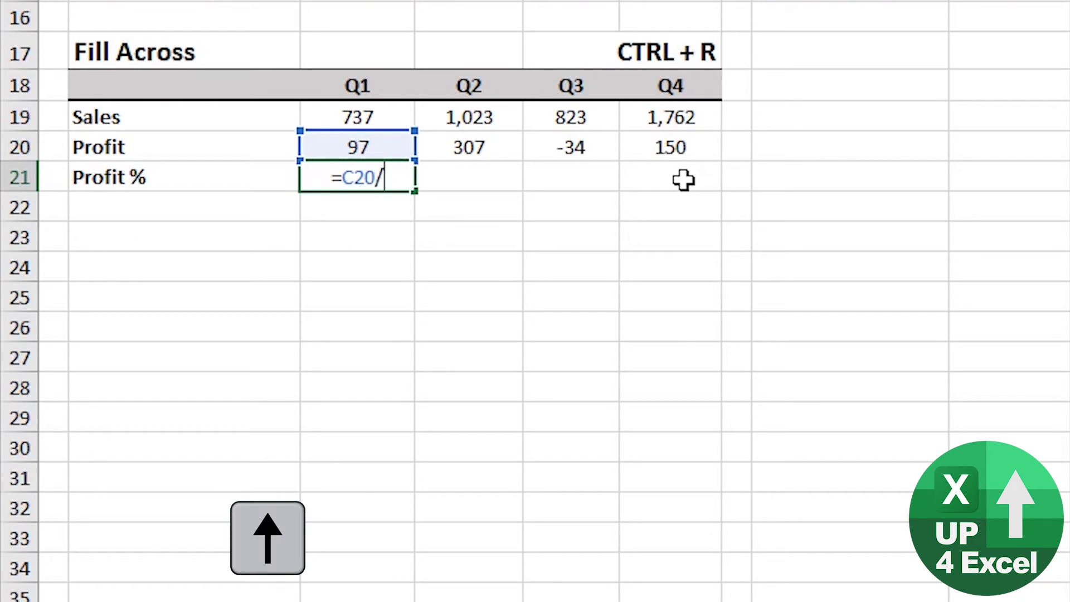
{"action": "key", "text": "Up"}
{"action": "key", "text": "Return"}
{"action": "key", "text": "Up"}
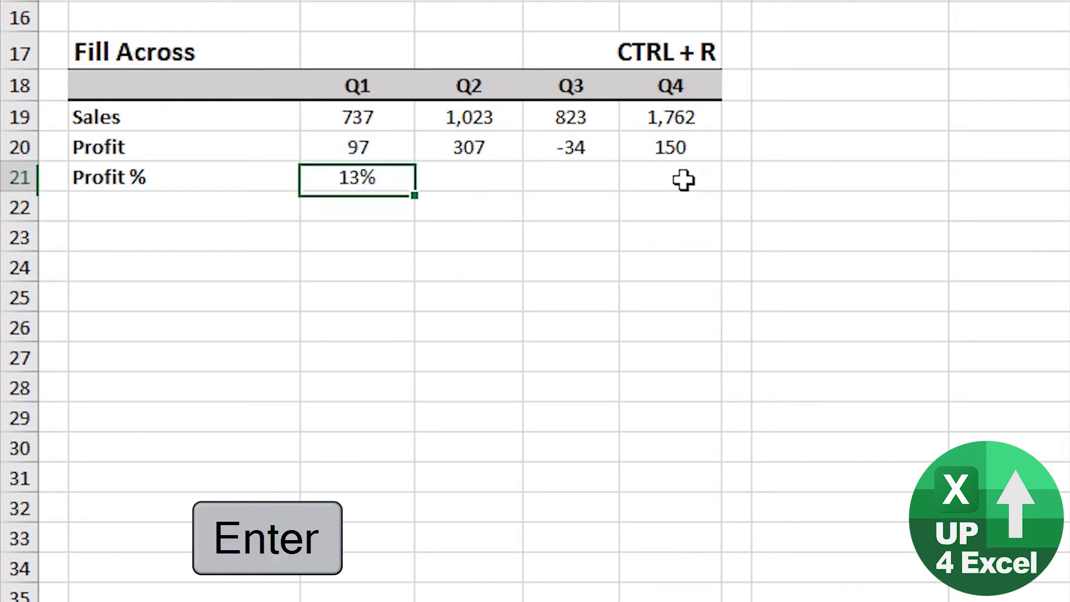
{"action": "key", "text": "shift+Right"}
{"action": "key", "text": "shift+Right"}
{"action": "key", "text": "shift+Right"}
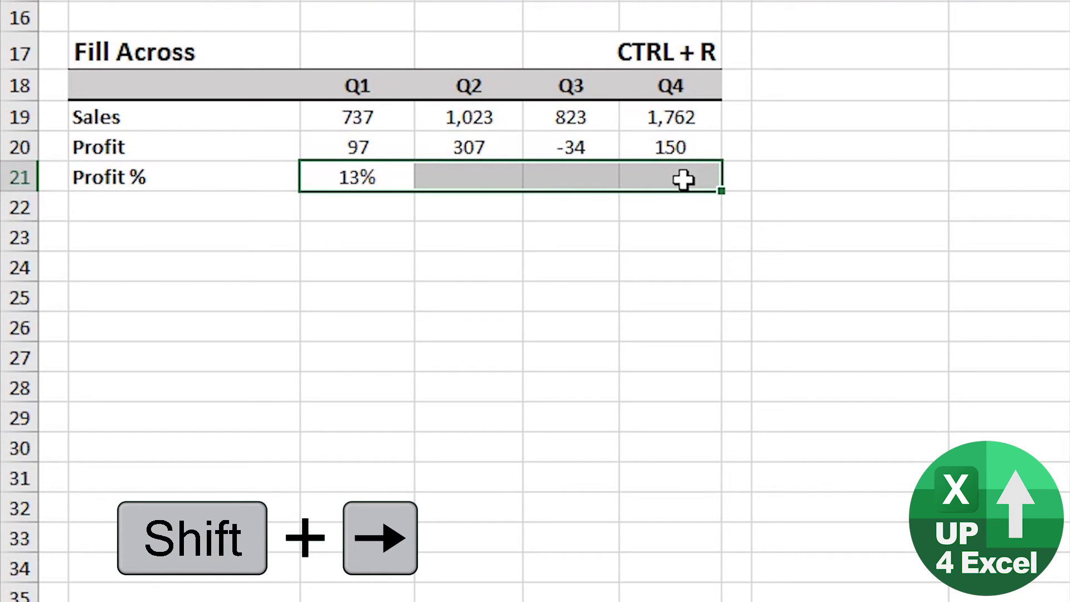
{"action": "key", "text": "ctrl+r"}
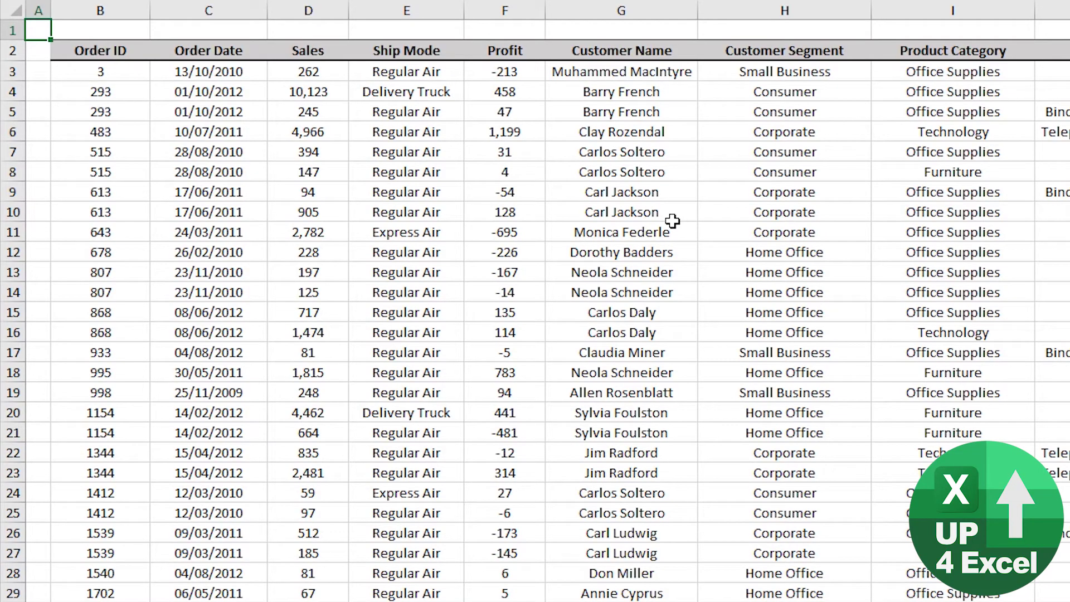
- Turn on AutoFilter for the order table with Ctrl+Shift+L and browse the Ship Mode dropdown
{"action": "left_click", "coordinate": [376, 158]}
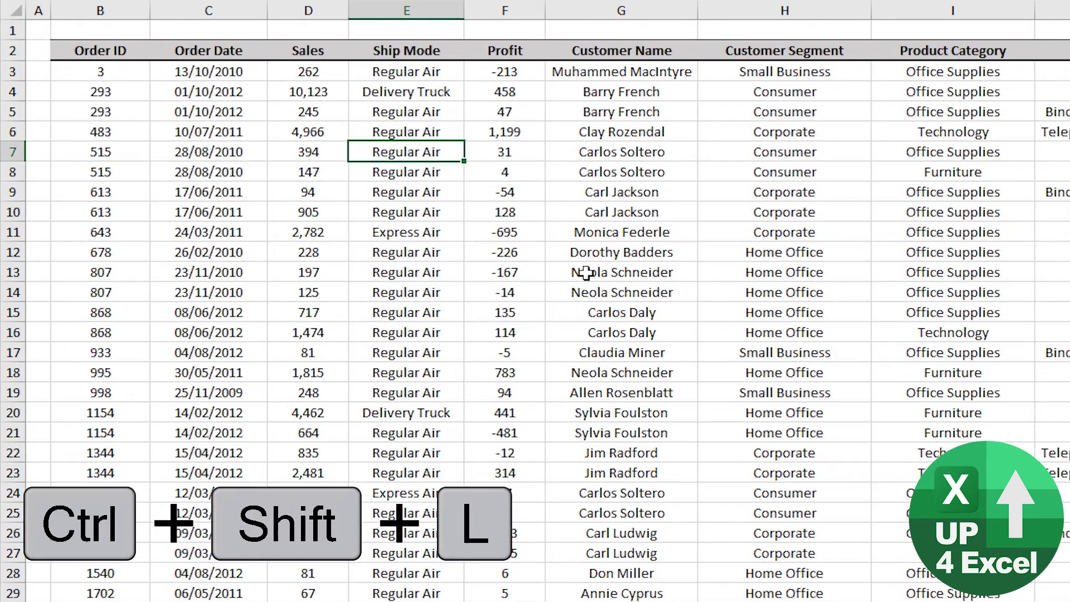
{"action": "key", "text": "ctrl+shift+l"}
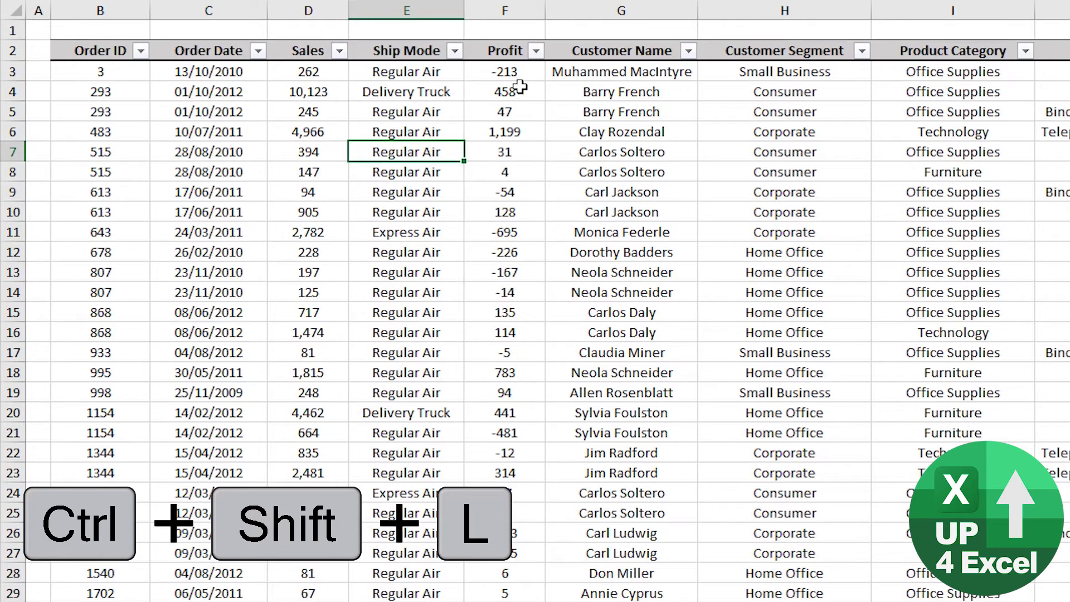
{"action": "left_click", "coordinate": [454, 51]}
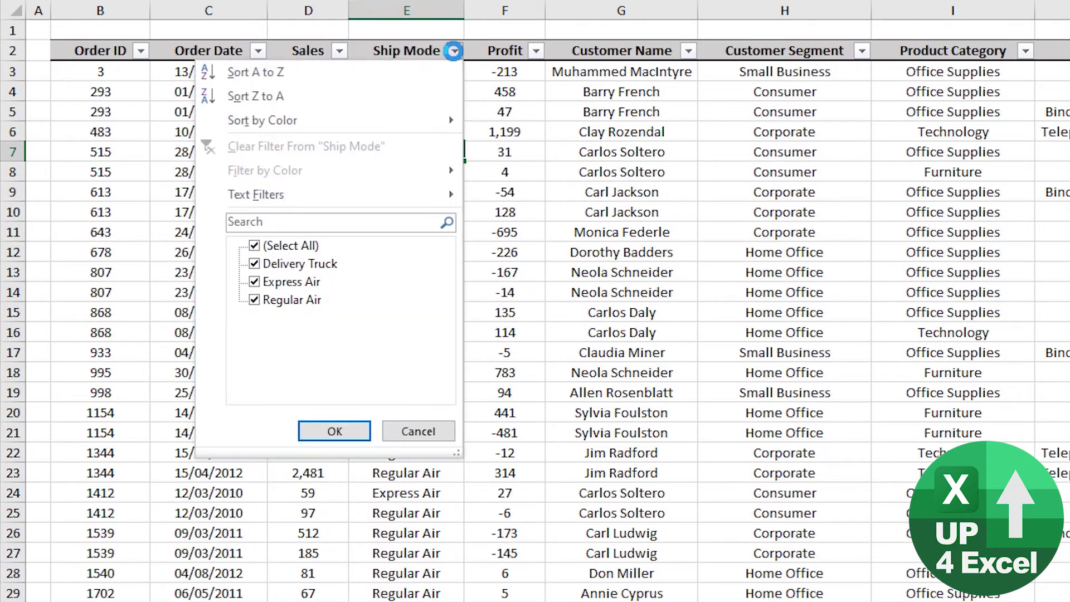
{"action": "left_click", "coordinate": [454, 51]}
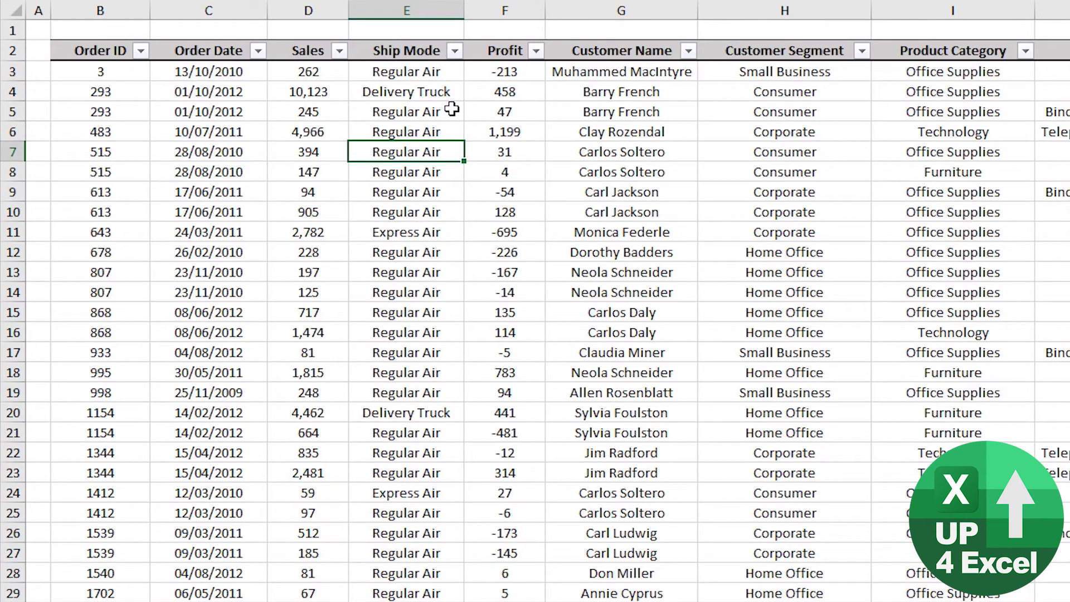
{"action": "key", "text": "Up"}
{"action": "key", "text": "Up"}
{"action": "key", "text": "Up"}
{"action": "key", "text": "Up"}
{"action": "key", "text": "Up"}
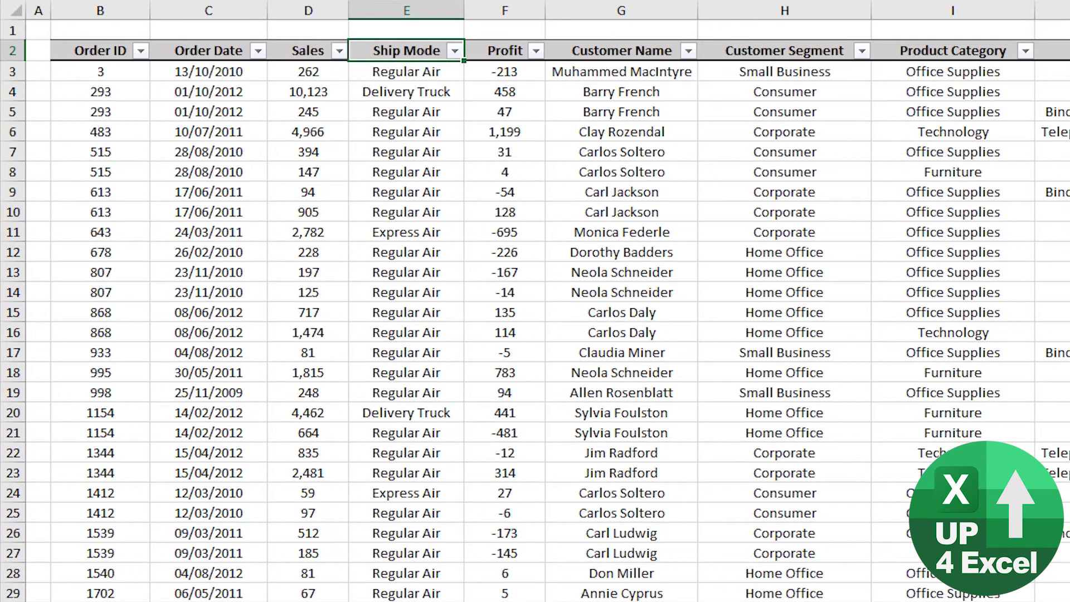
{"action": "key", "text": "alt+Down"}
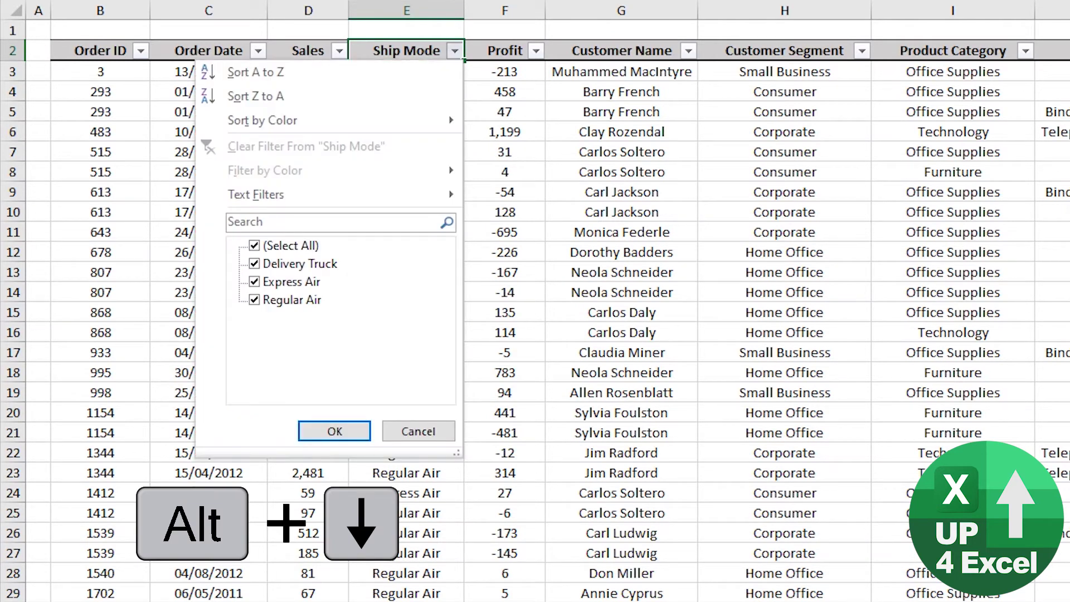
{"action": "key", "text": "Down"}
{"action": "key", "text": "Down"}
{"action": "key", "text": "Down"}
{"action": "key", "text": "Down"}
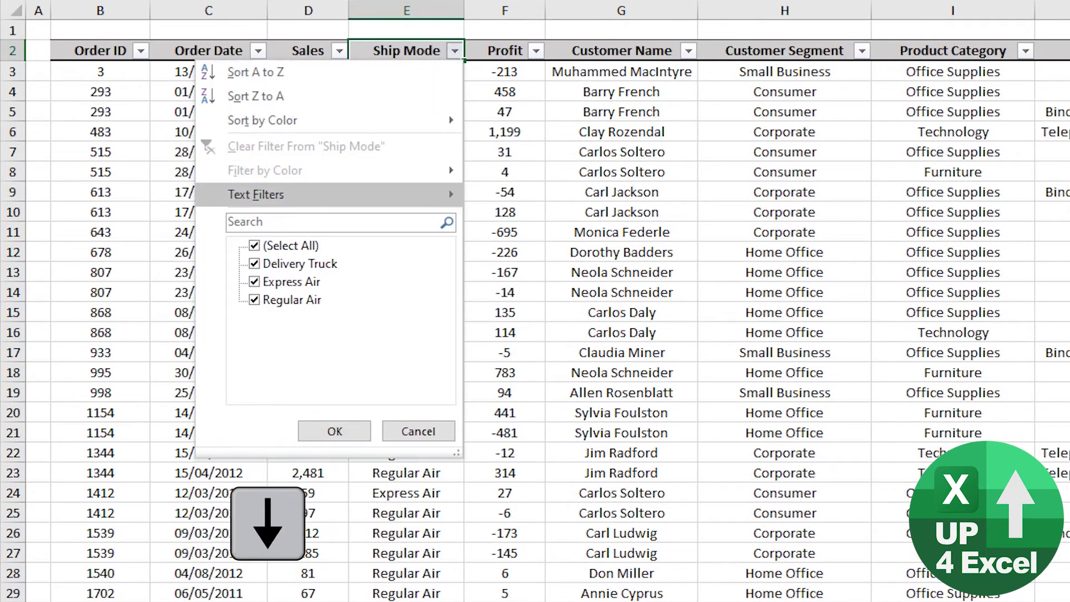
{"action": "key", "text": "Right"}
{"action": "key", "text": "Left"}
{"action": "key", "text": "Down"}
{"action": "key", "text": "Down"}
{"action": "key", "text": "Down"}
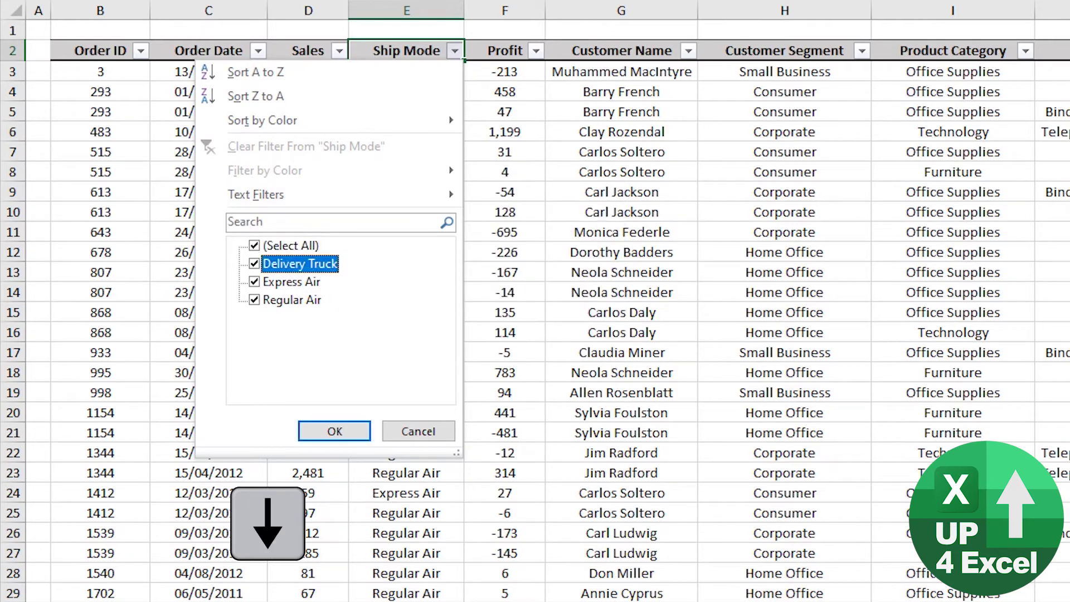
{"action": "key", "text": "Return"}
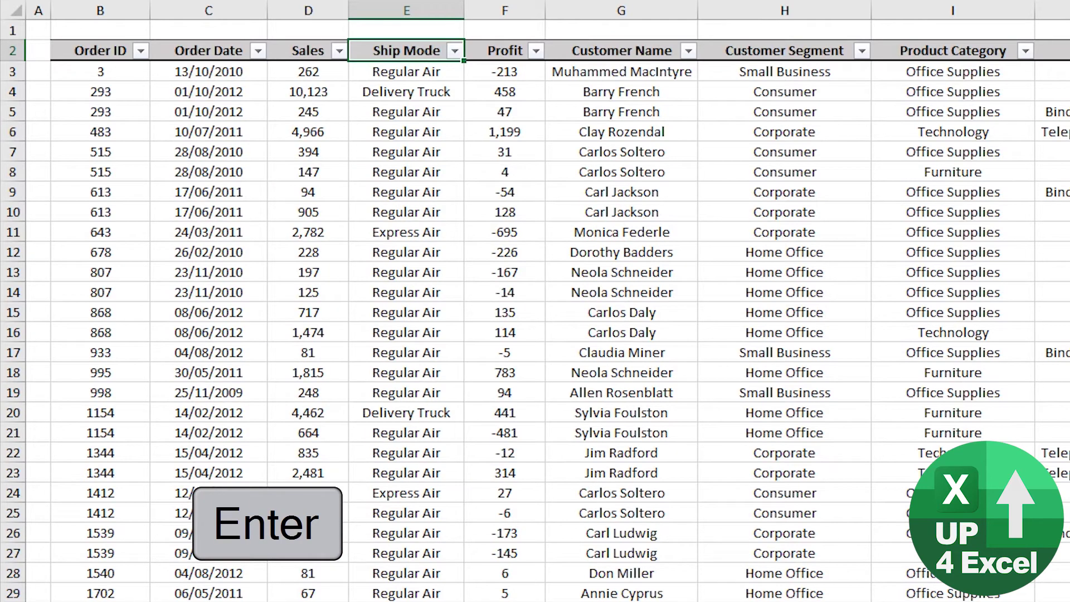
- Filter the Ship Mode column to show only Regular Air orders
{"action": "left_click", "coordinate": [456, 53]}
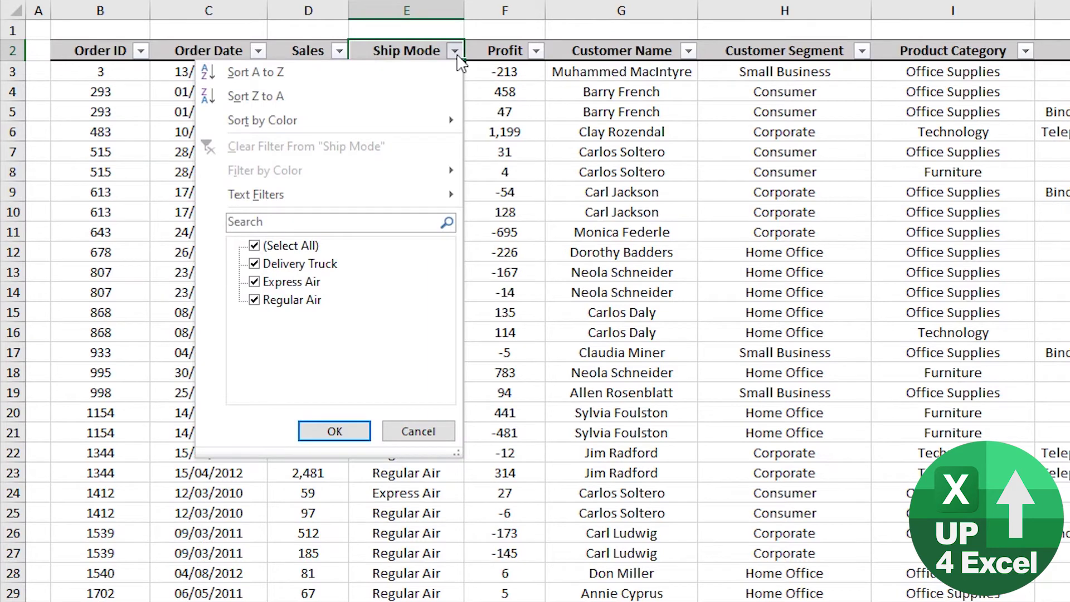
{"action": "left_click", "coordinate": [290, 246]}
{"action": "left_click", "coordinate": [297, 301]}
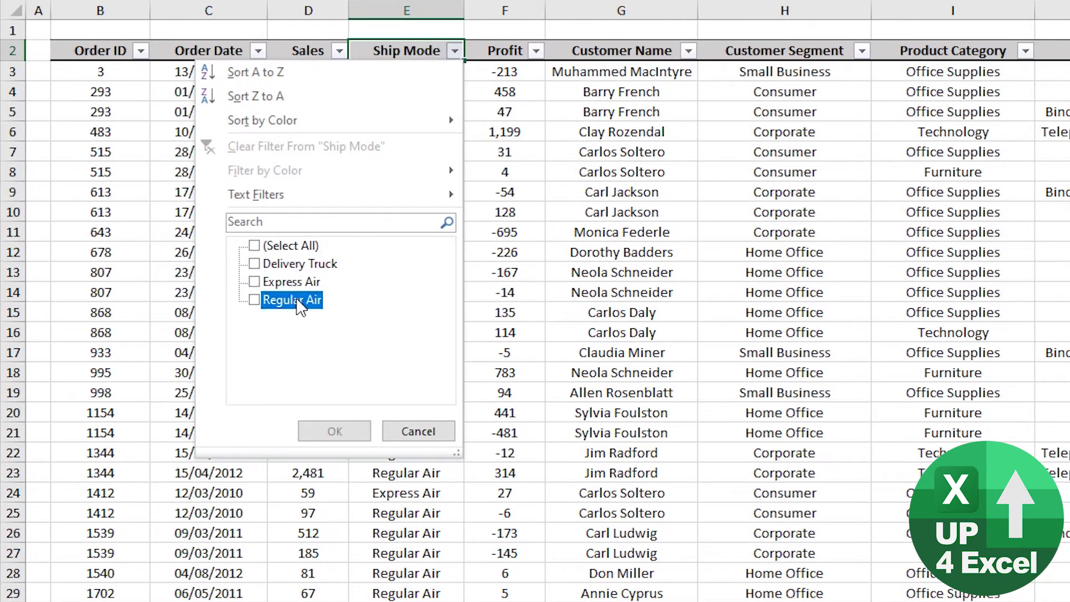
{"action": "left_click", "coordinate": [341, 430]}
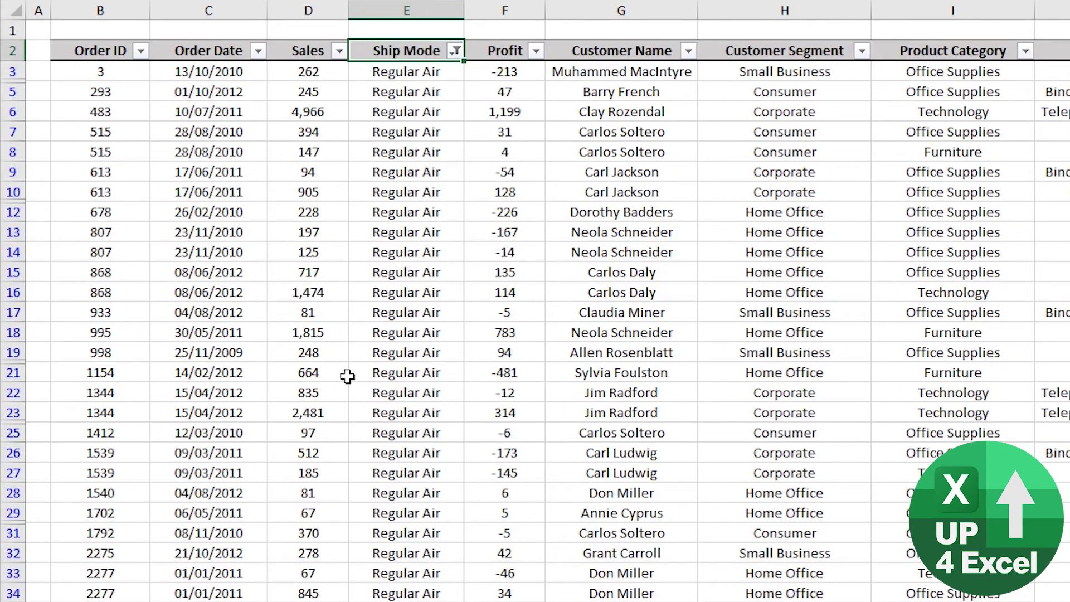
- Filter Customer Name to a single customer, leaving one order with Sales 401 and Profit 93
{"action": "left_click", "coordinate": [689, 51]}
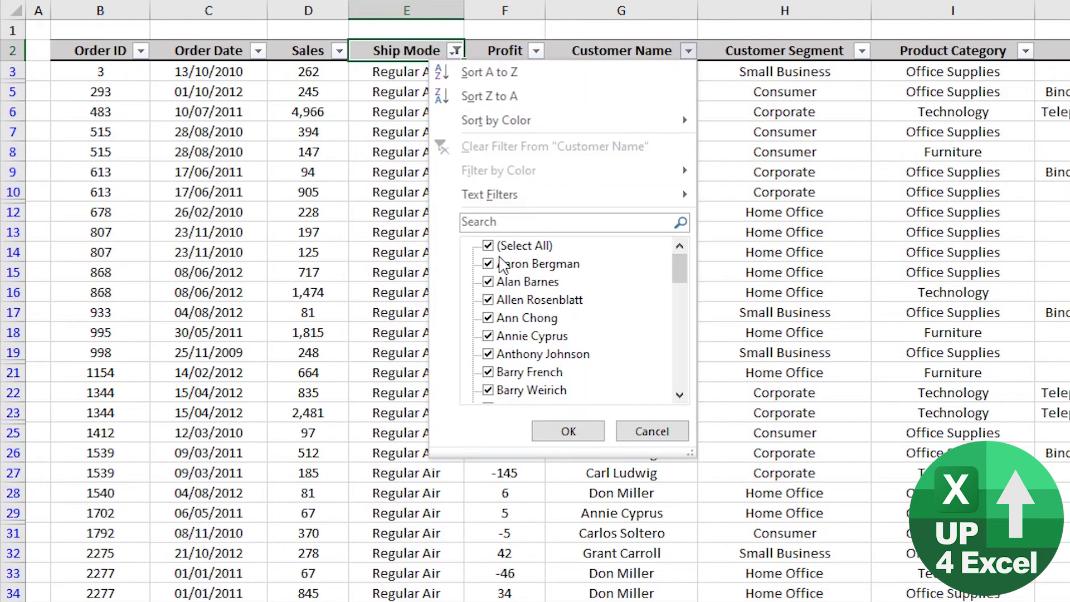
{"action": "left_click", "coordinate": [489, 246]}
{"action": "left_click", "coordinate": [501, 354]}
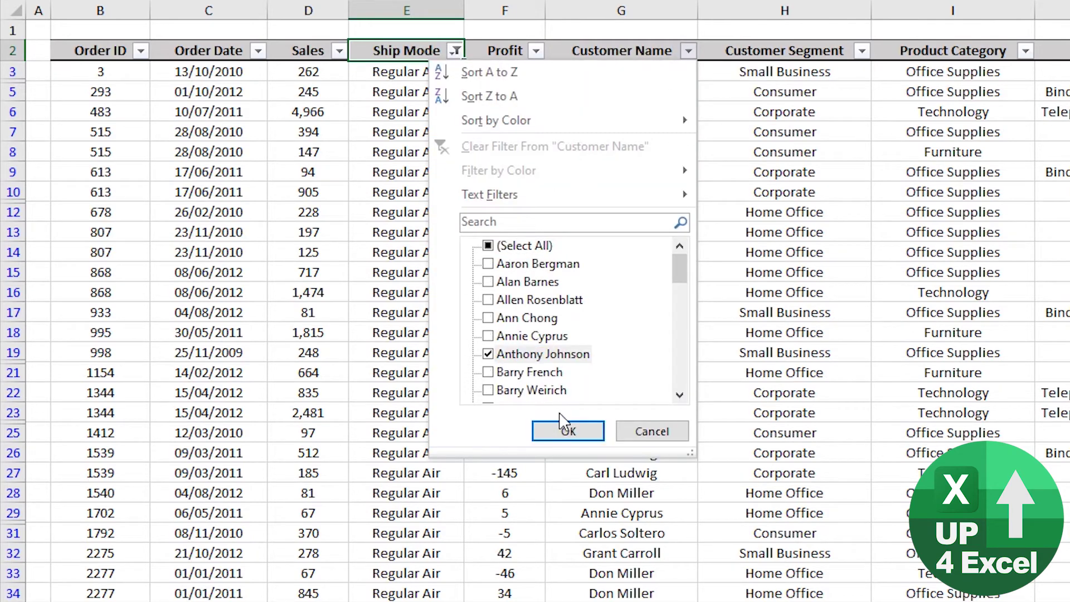
{"action": "left_click", "coordinate": [566, 430]}
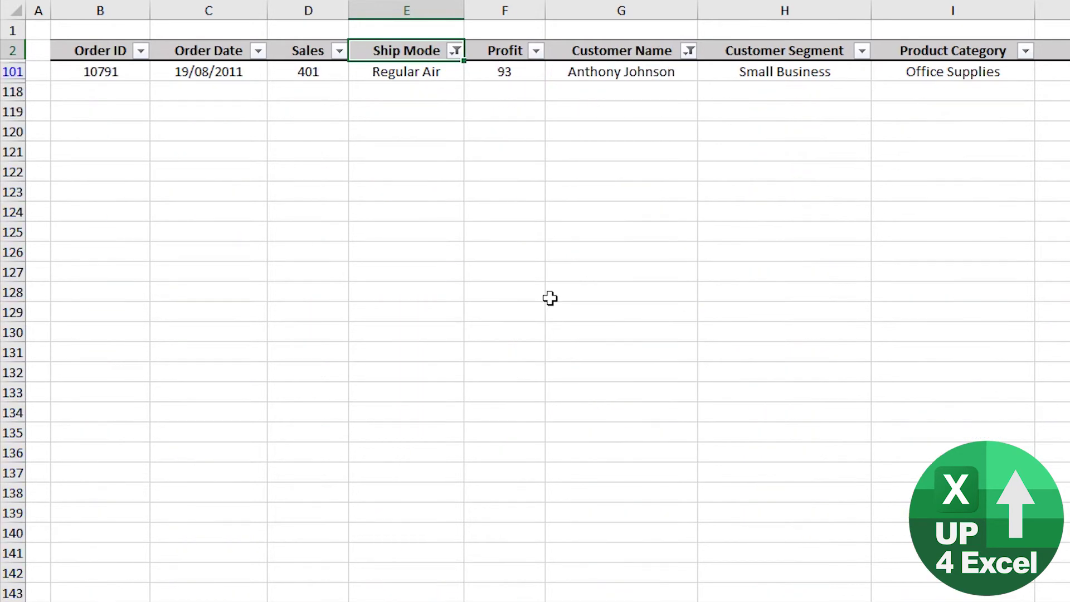
{"action": "left_click", "coordinate": [596, 70]}
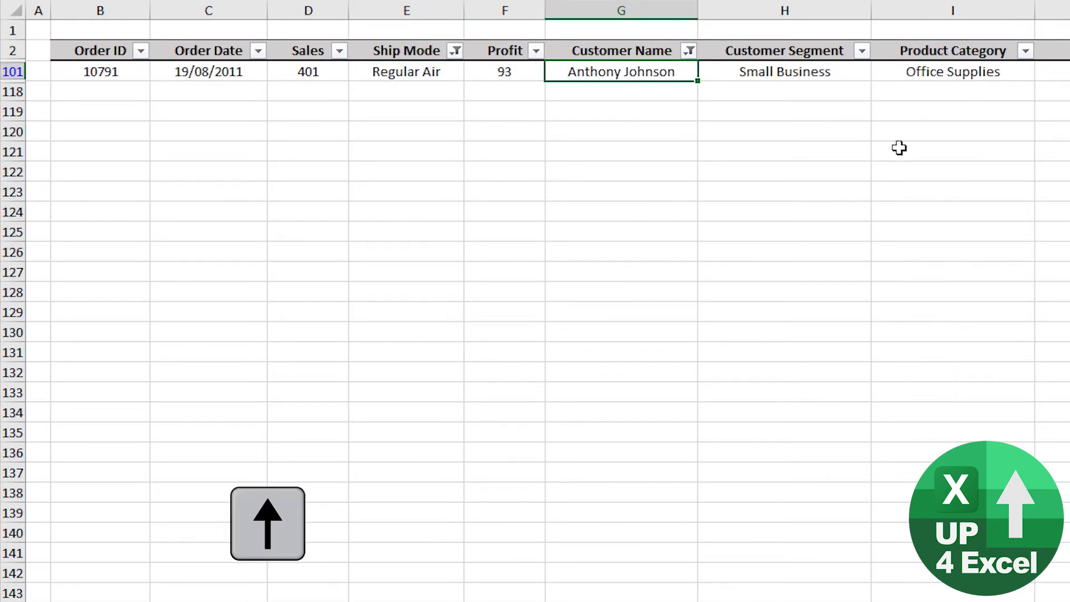
- Clear the Customer Name filter, then toggle AutoFilter off and back on with Ctrl+Shift+L
{"action": "key", "text": "Up"}
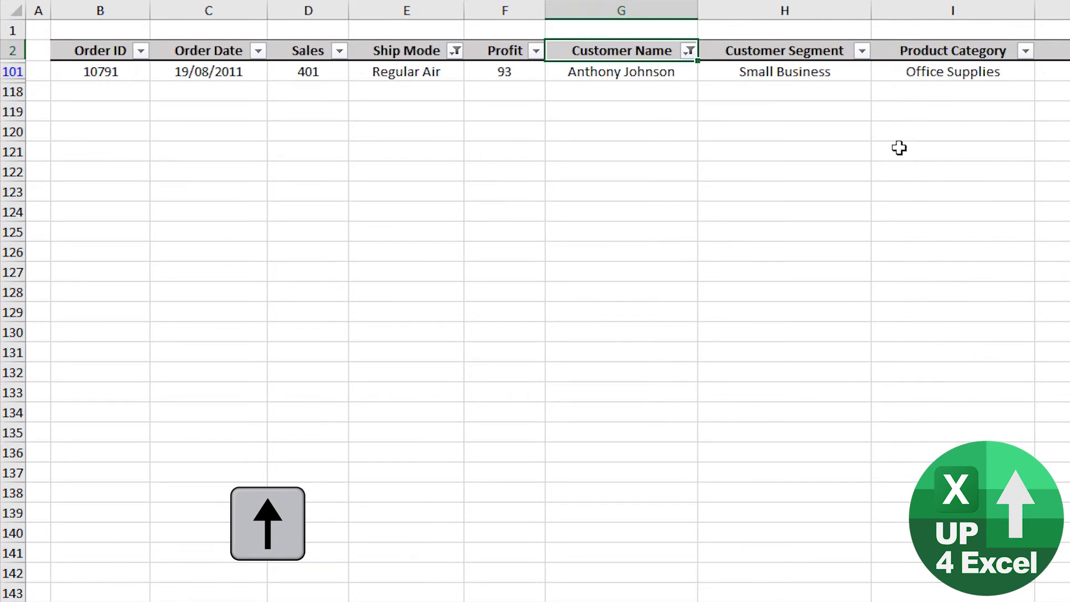
{"action": "key", "text": "alt+Down"}
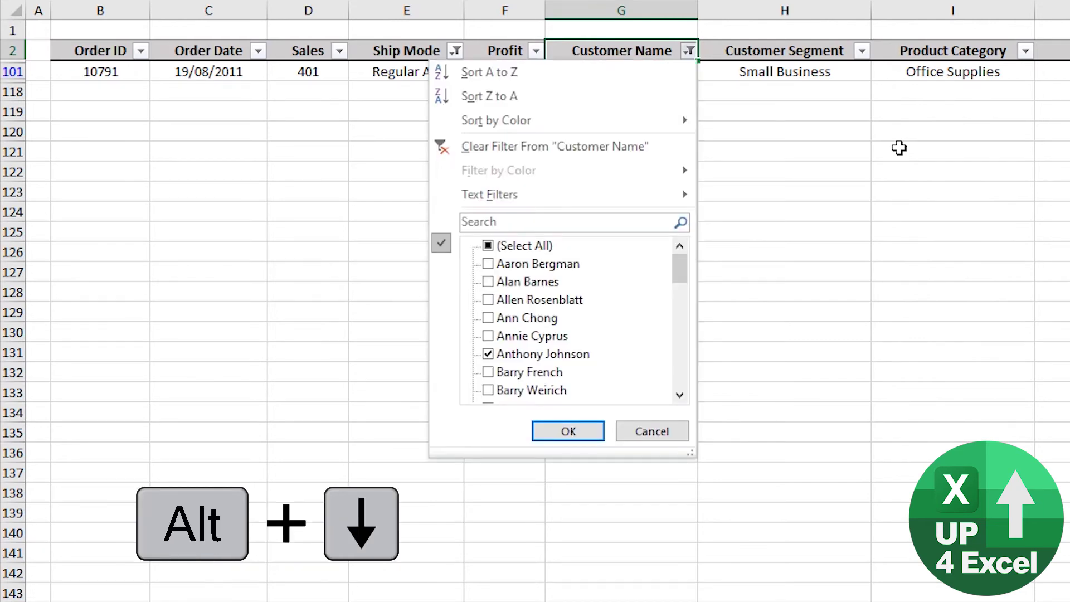
{"action": "key", "text": "c"}
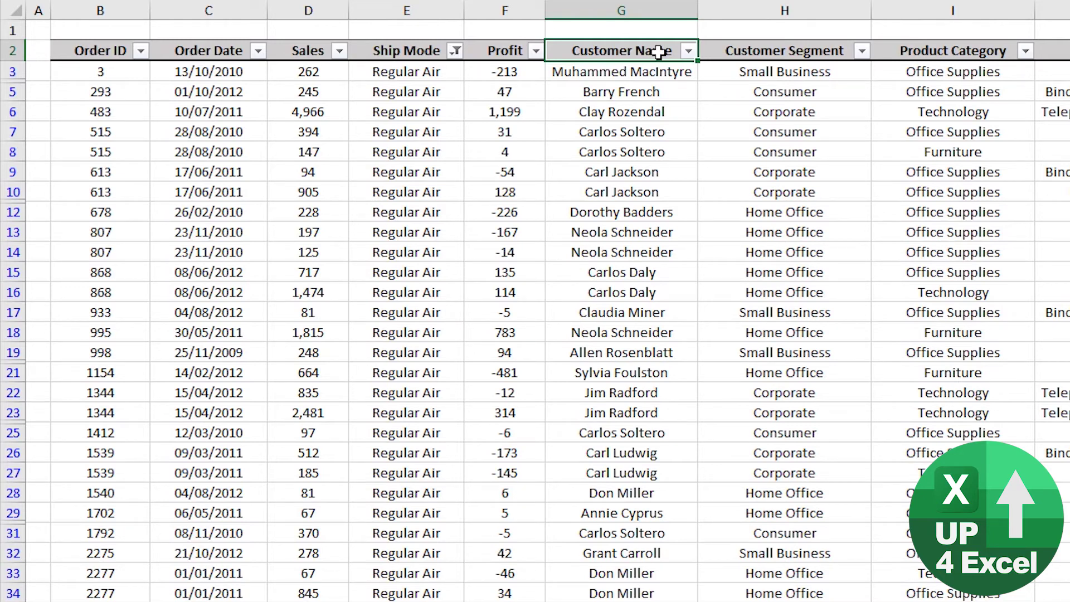
{"action": "key", "text": "ctrl+shift+l"}
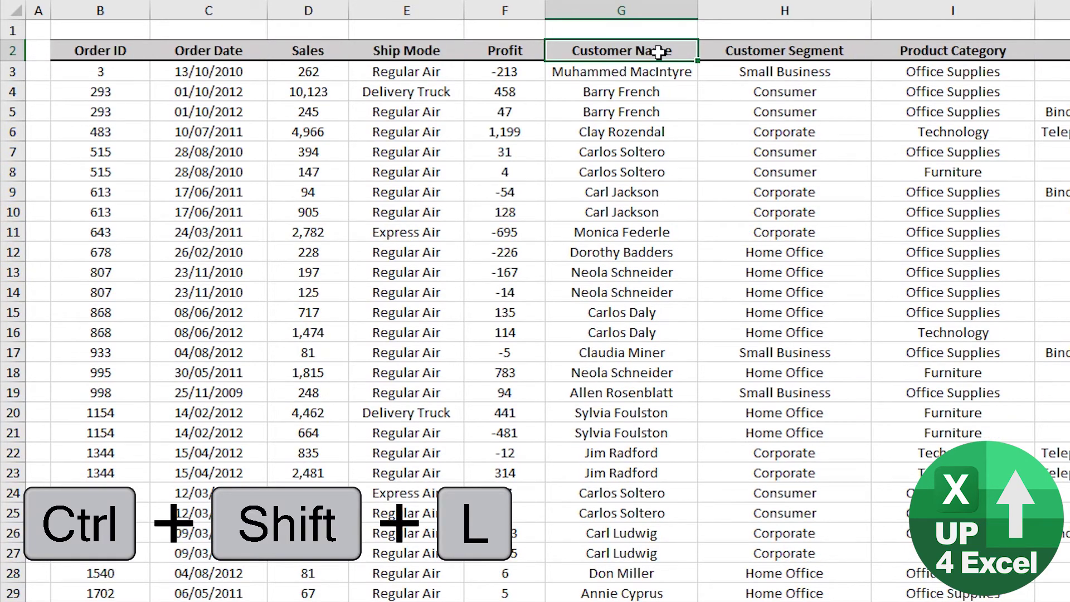
{"action": "key", "text": "ctrl+shift+l"}
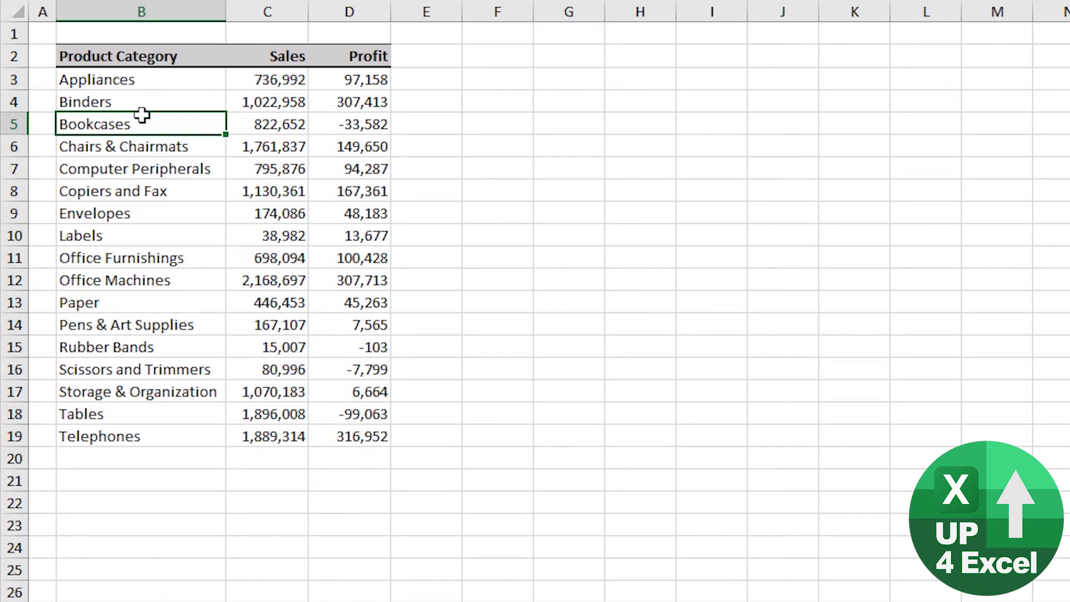
- Jump between the table's edges with Ctrl+Up, Right, Down, Left and Up, ending at Product Category
{"action": "key", "text": "ctrl+Up"}
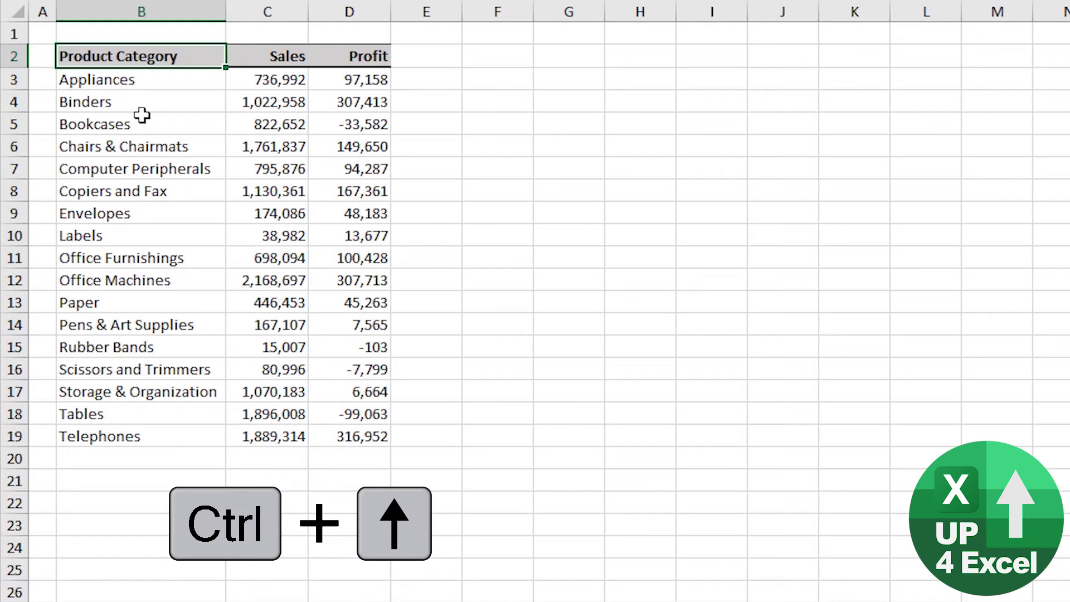
{"action": "key", "text": "ctrl+Right"}
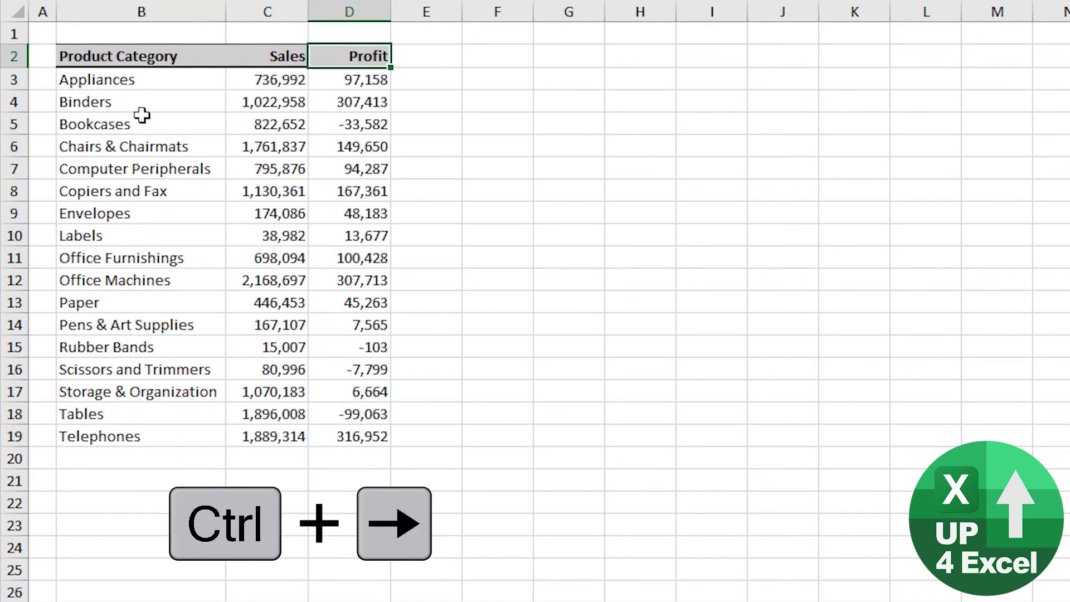
{"action": "key", "text": "ctrl+Down"}
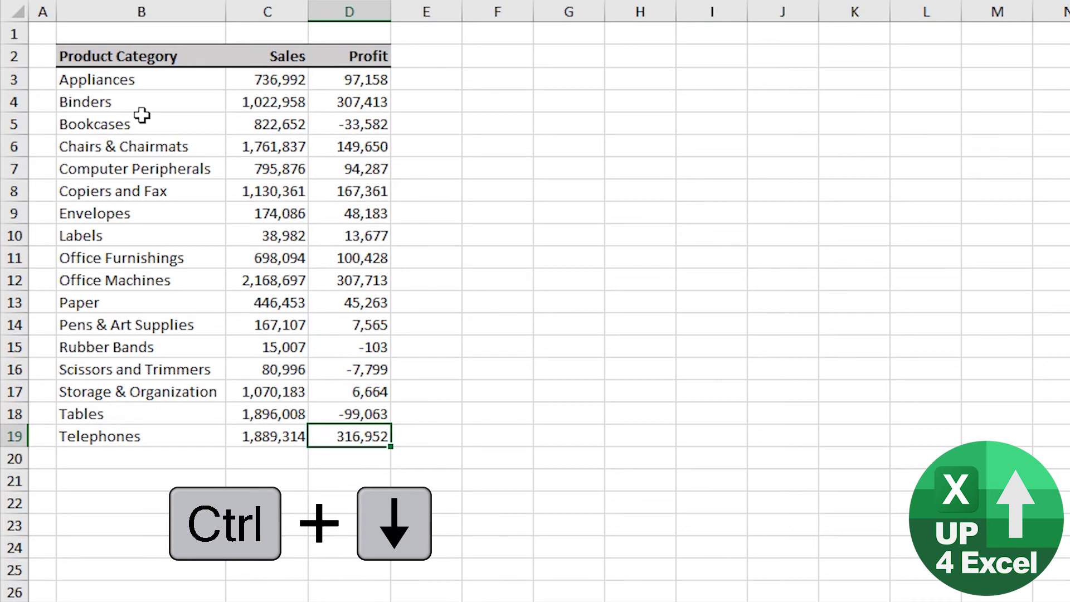
{"action": "key", "text": "ctrl+Left"}
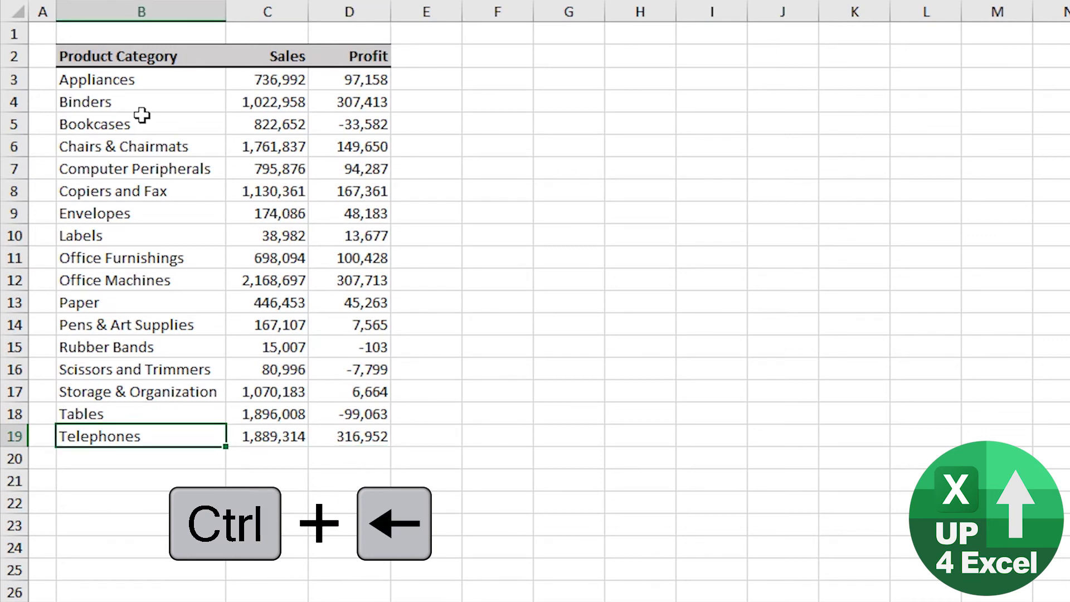
{"action": "key", "text": "ctrl+Up"}
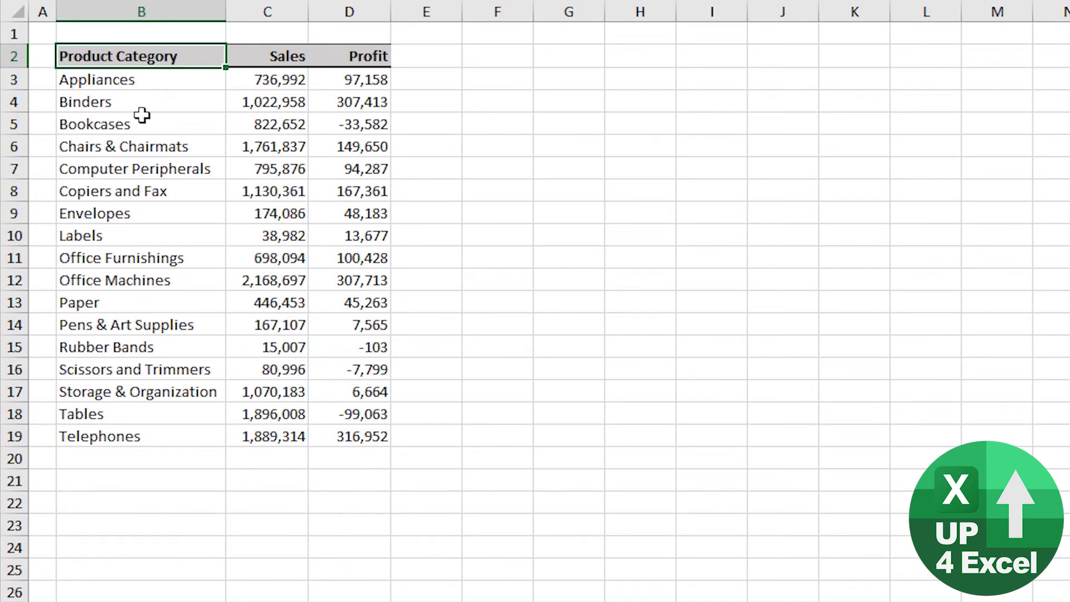
{"action": "key", "text": "ctrl+shift+Right"}
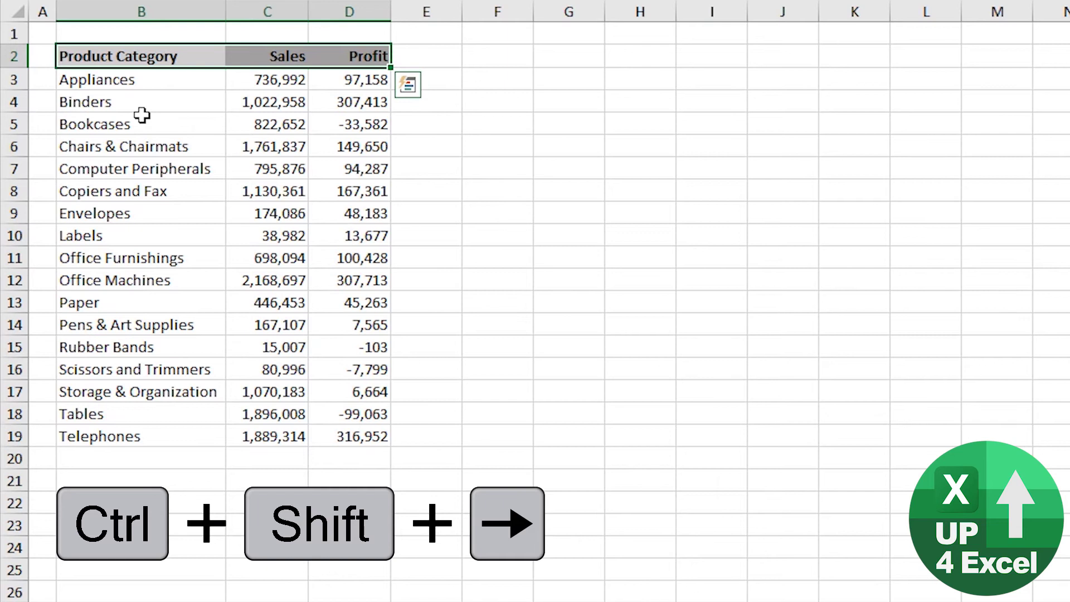
{"action": "key", "text": "ctrl+shift+Down"}
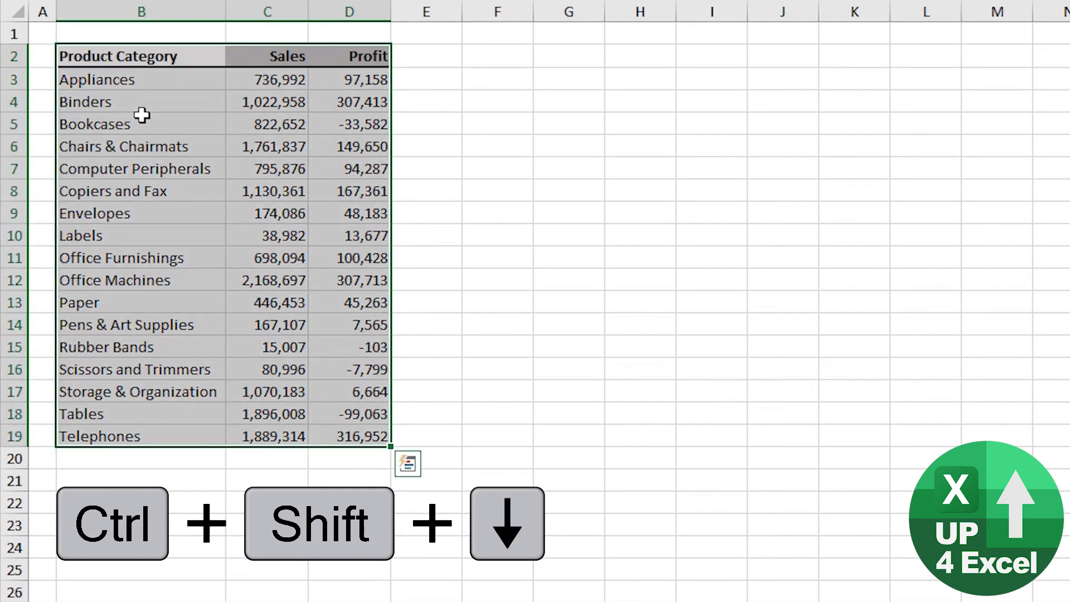
{"action": "key", "text": "ctrl+shift+Left"}
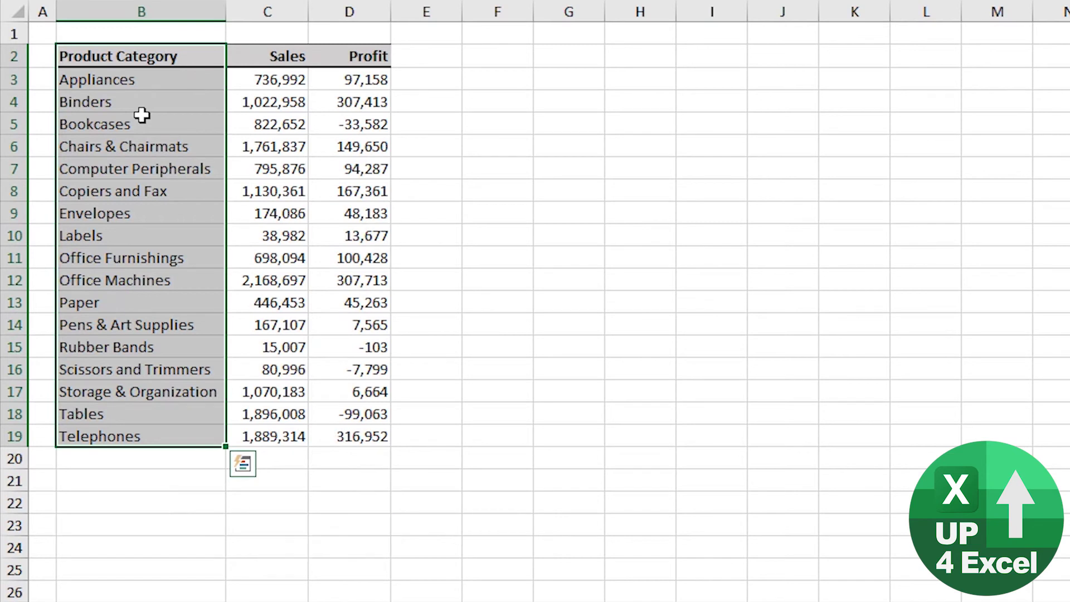
{"action": "key", "text": "ctrl+shift+Up"}
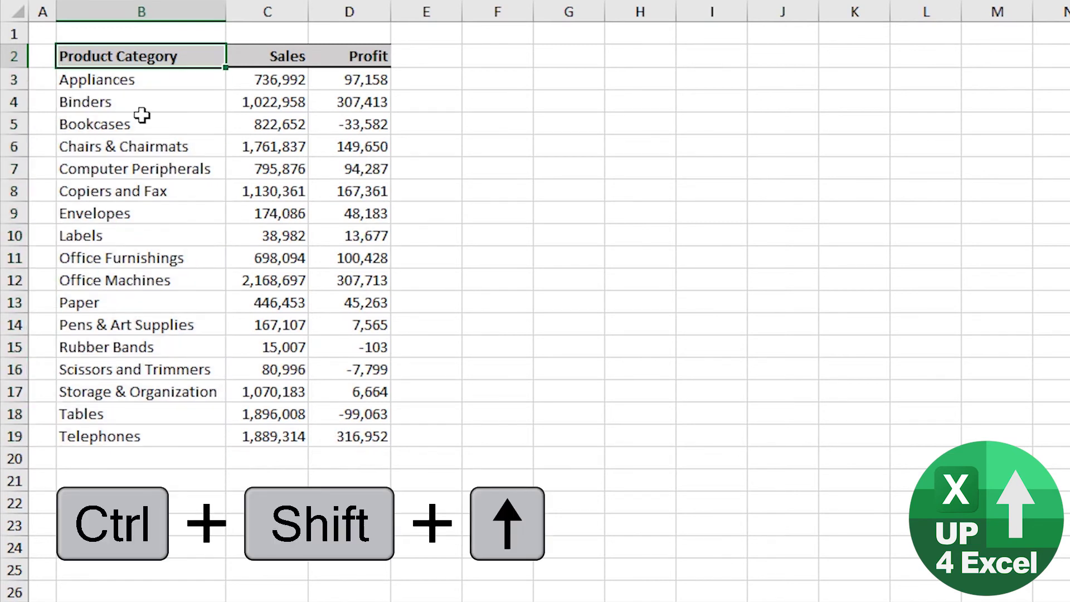
{"action": "key", "text": "Right"}
{"action": "key", "text": "Right"}
{"action": "key", "text": "Right"}
{"action": "key", "text": "Right"}
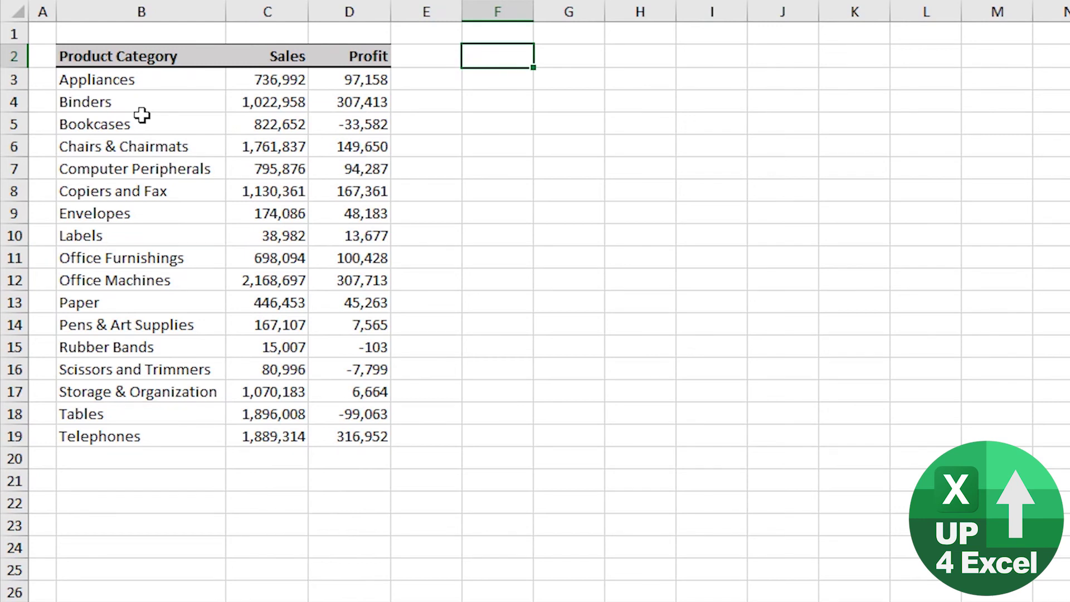
{"action": "key", "text": "ctrl+Right"}
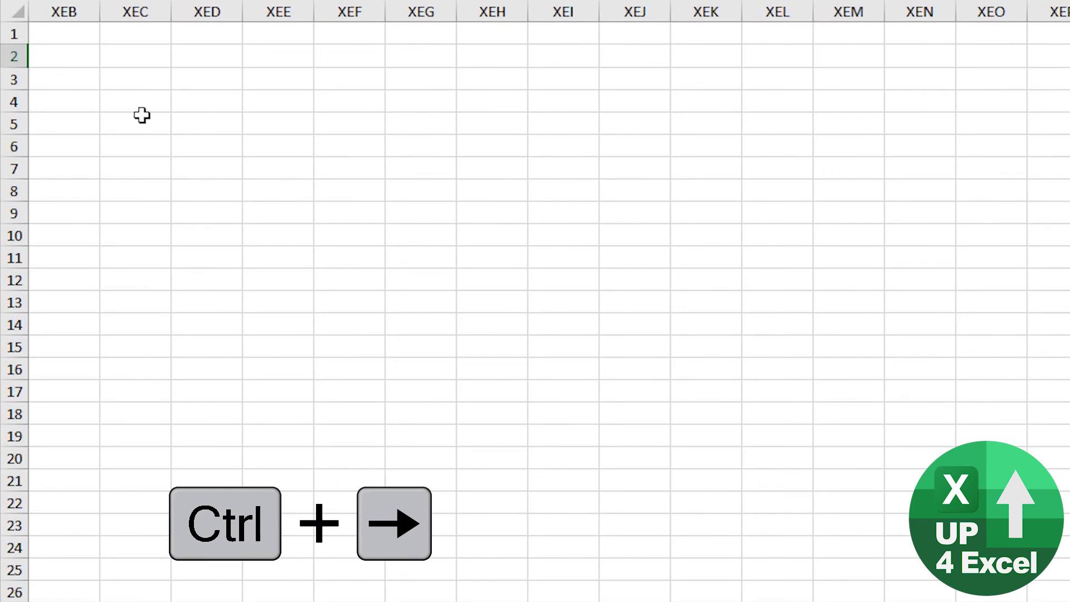
{"action": "key", "text": "ctrl+Left"}
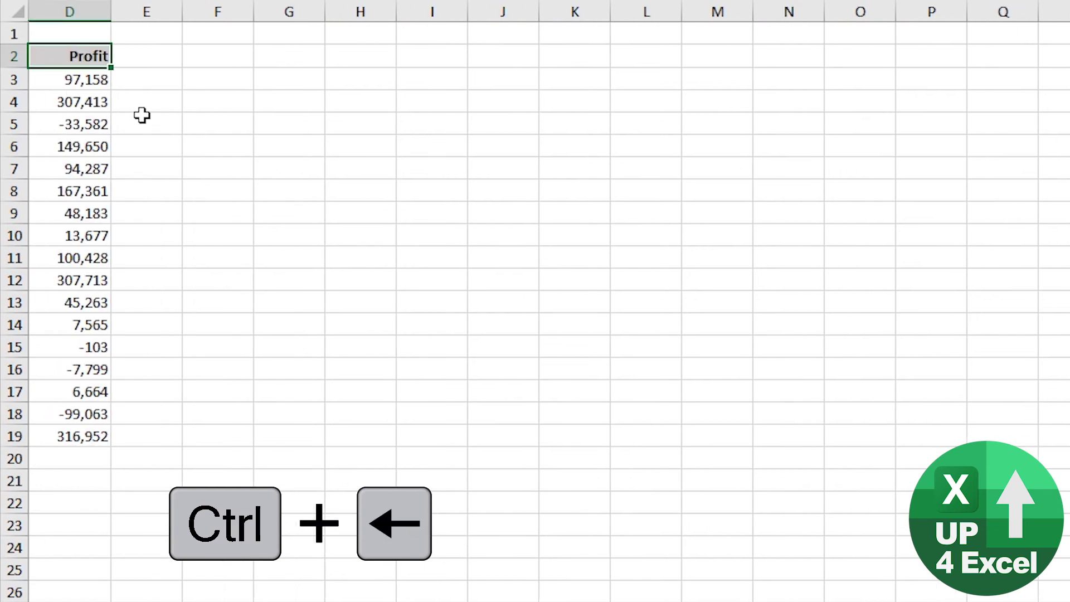
{"action": "key", "text": "ctrl+Down"}
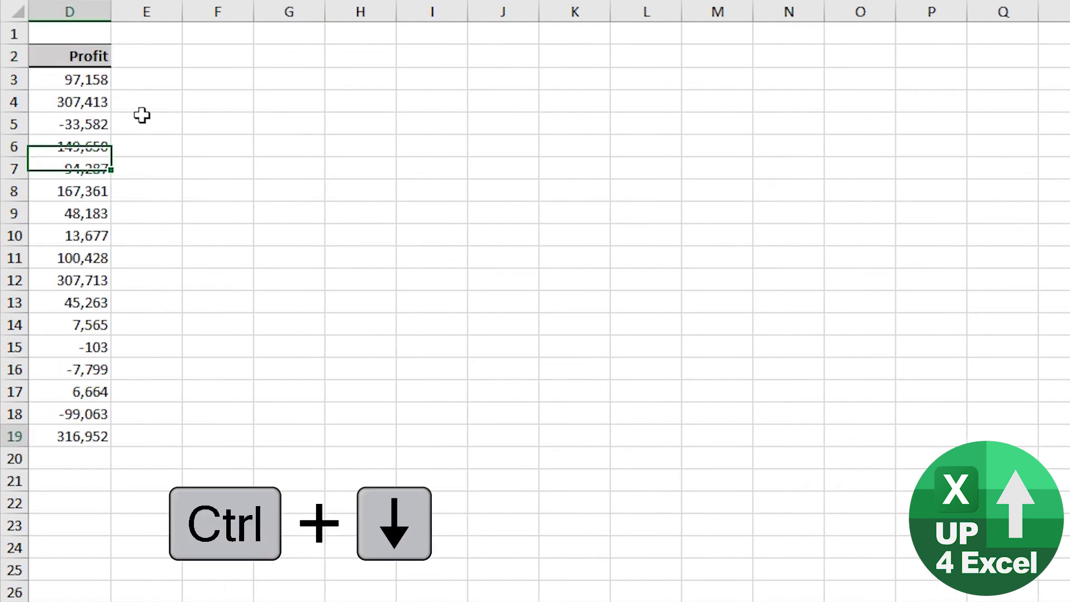
{"action": "key", "text": "ctrl+Down"}
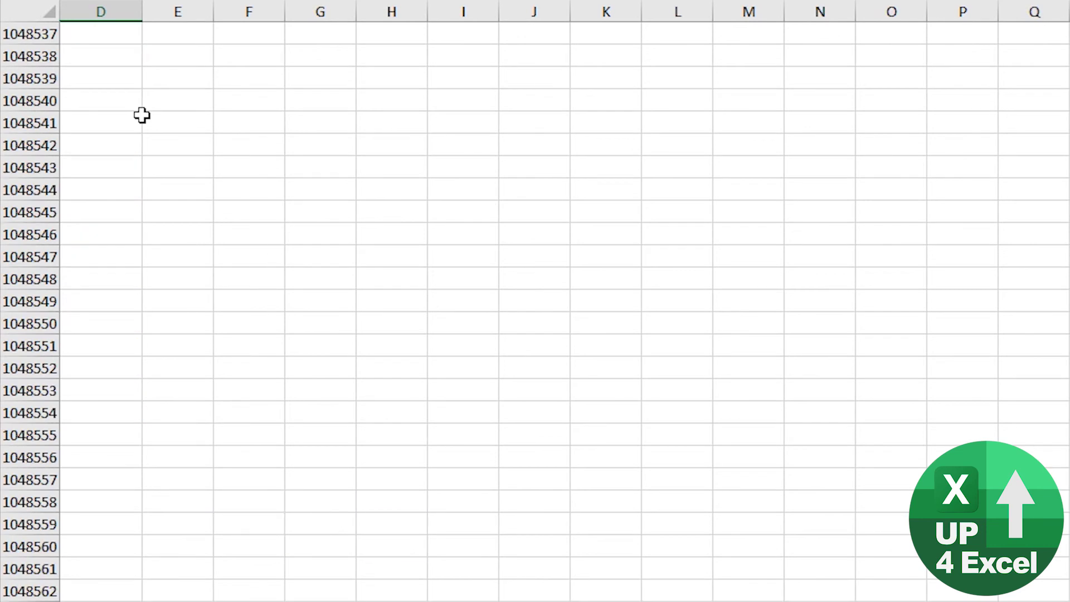
{"action": "key", "text": "ctrl+Up"}
{"action": "key", "text": "ctrl+Up"}
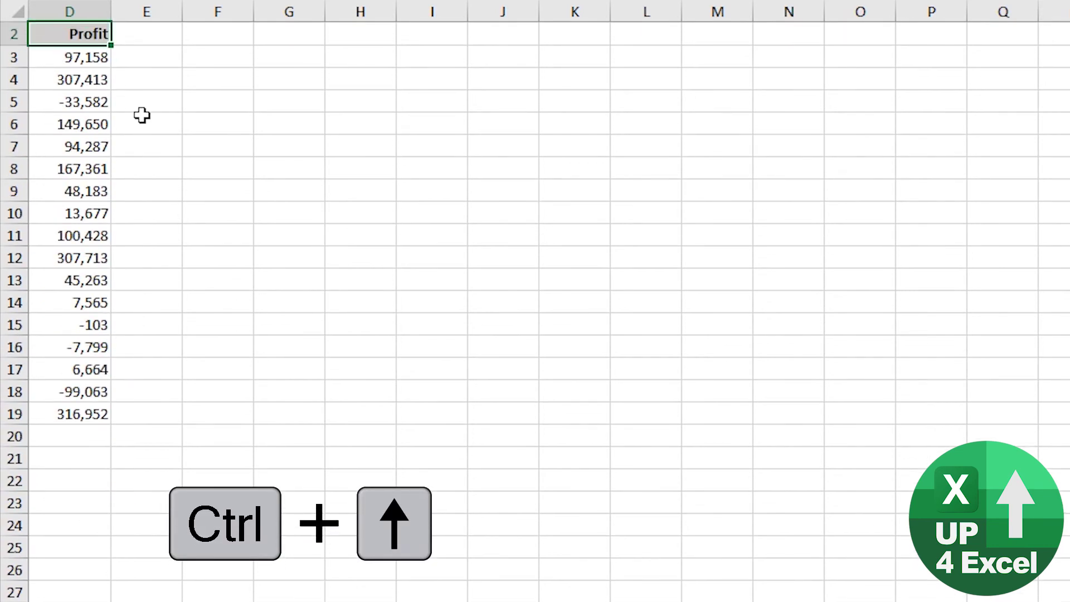
{"action": "key", "text": "ctrl+Left"}
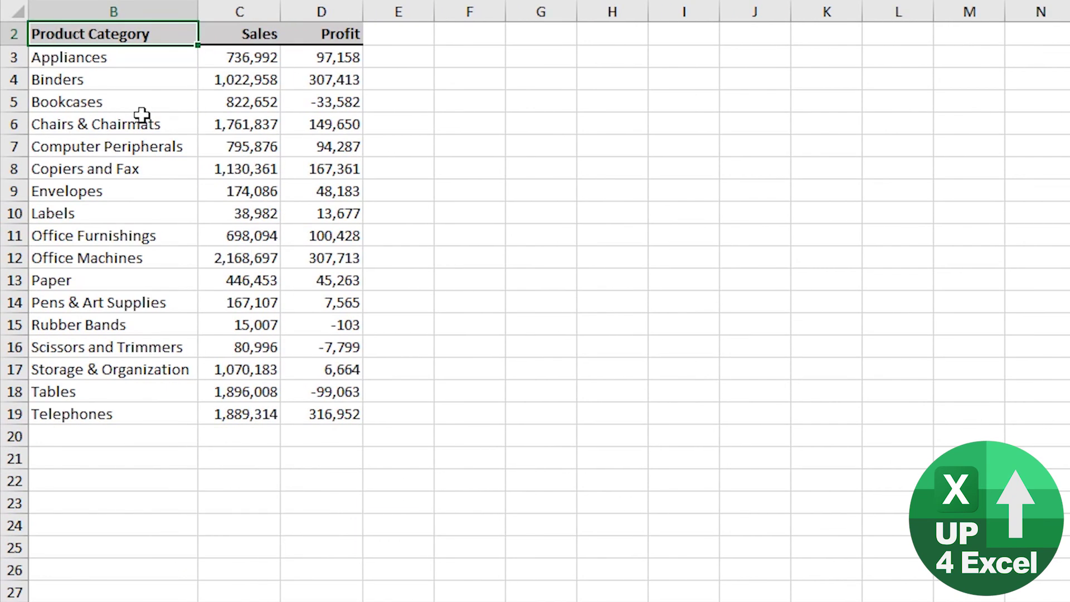
{"action": "key", "text": "ctrl+Home"}
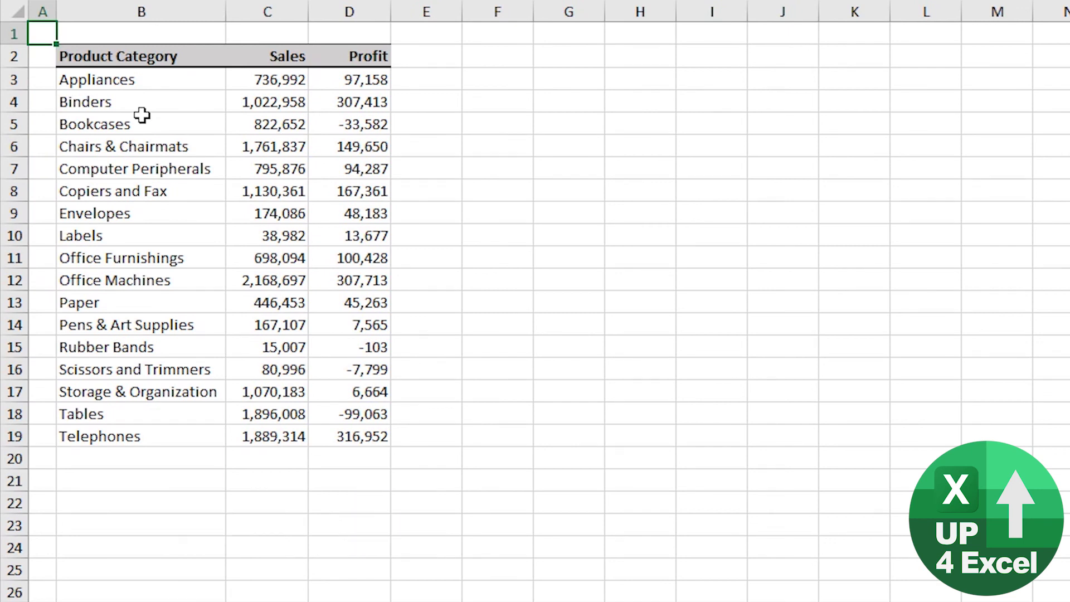
- Select the used range A1:D19 with Ctrl+Home then Ctrl+Shift+End, after trying Ctrl+End and Ctrl+Shift+Home
{"action": "key", "text": "ctrl+End"}
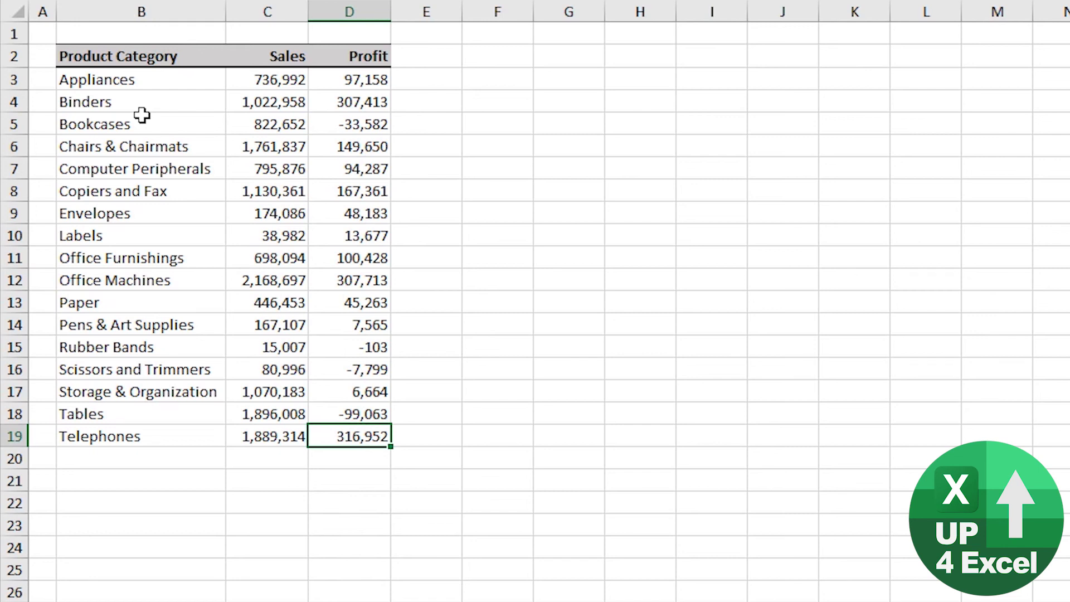
{"action": "key", "text": "ctrl+shift+Home"}
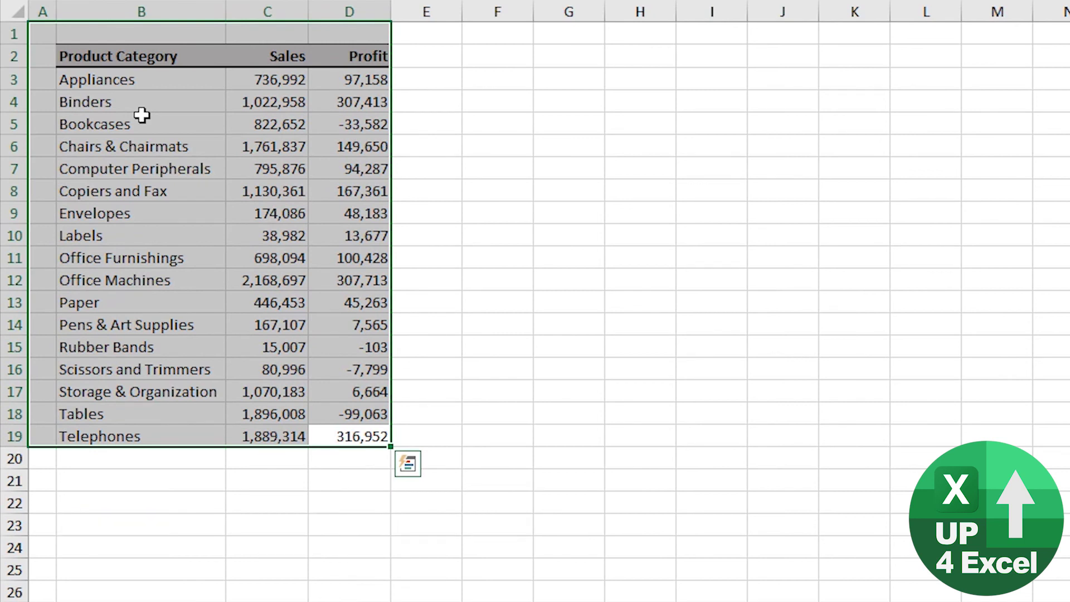
{"action": "key", "text": "ctrl+shift+Right"}
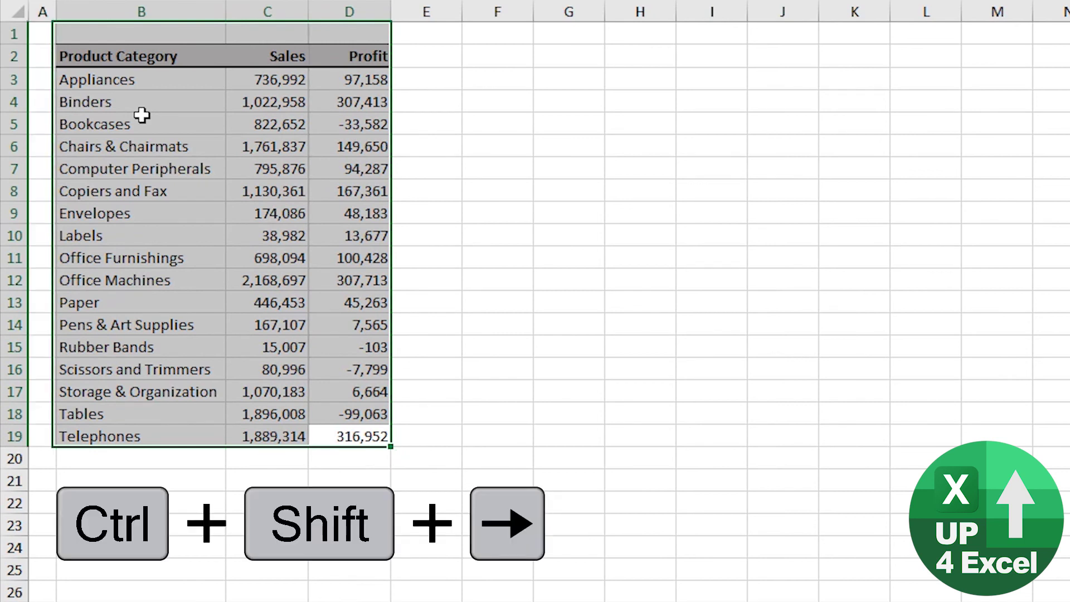
{"action": "key", "text": "ctrl+shift+Down"}
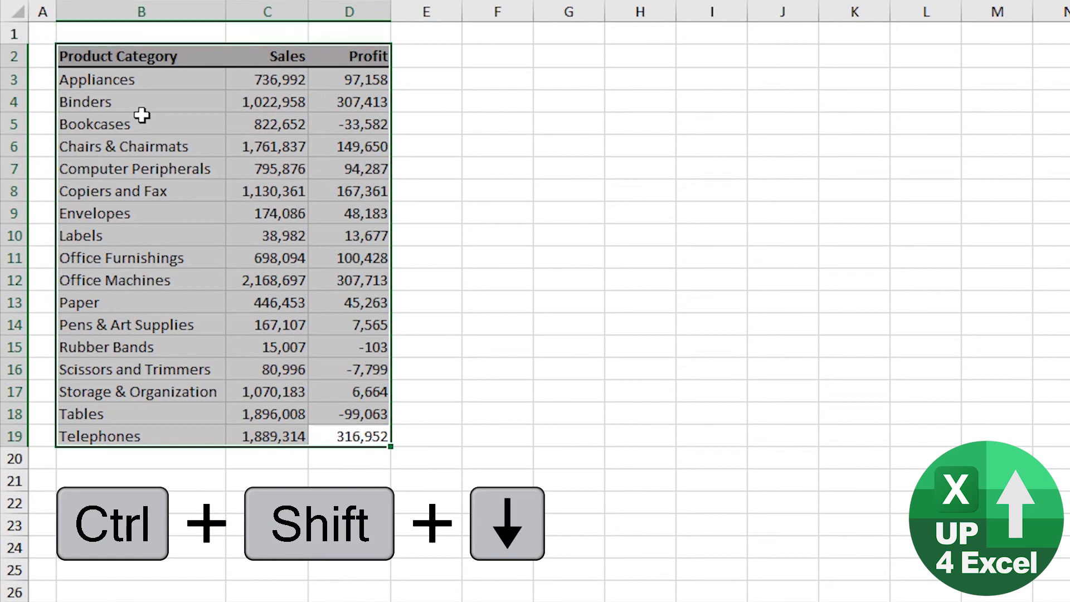
{"action": "key", "text": "ctrl+q"}
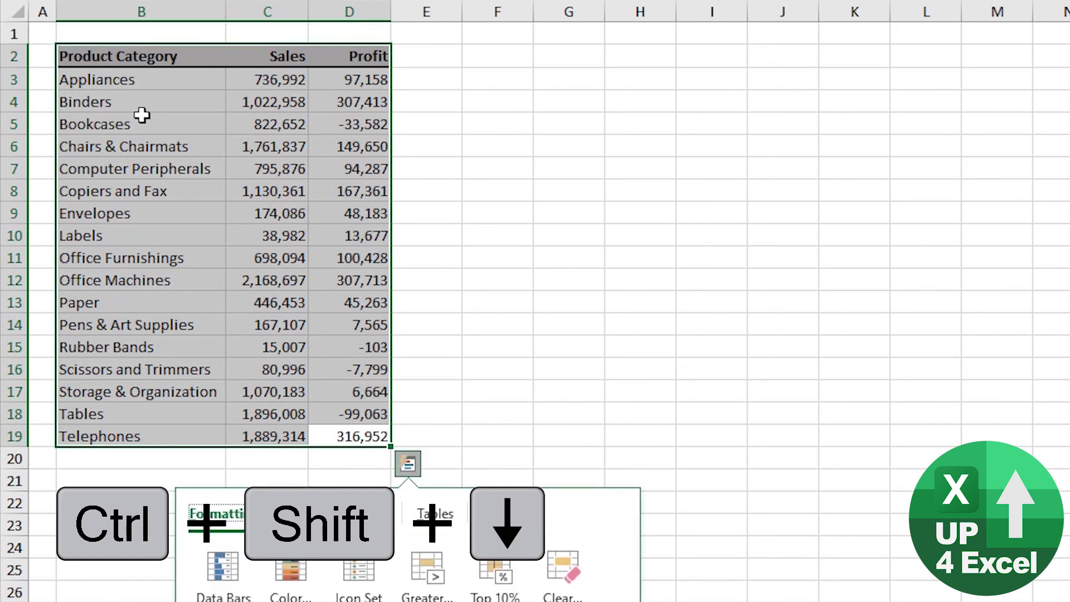
{"action": "key", "text": "Escape"}
{"action": "key", "text": "ctrl+Home"}
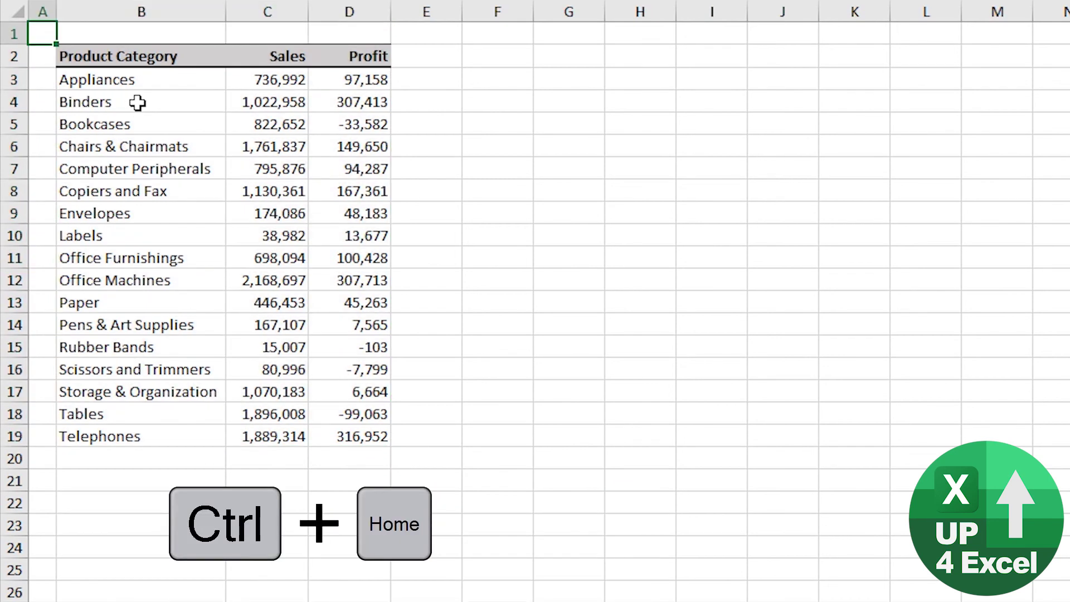
{"action": "key", "text": "ctrl+shift+End"}
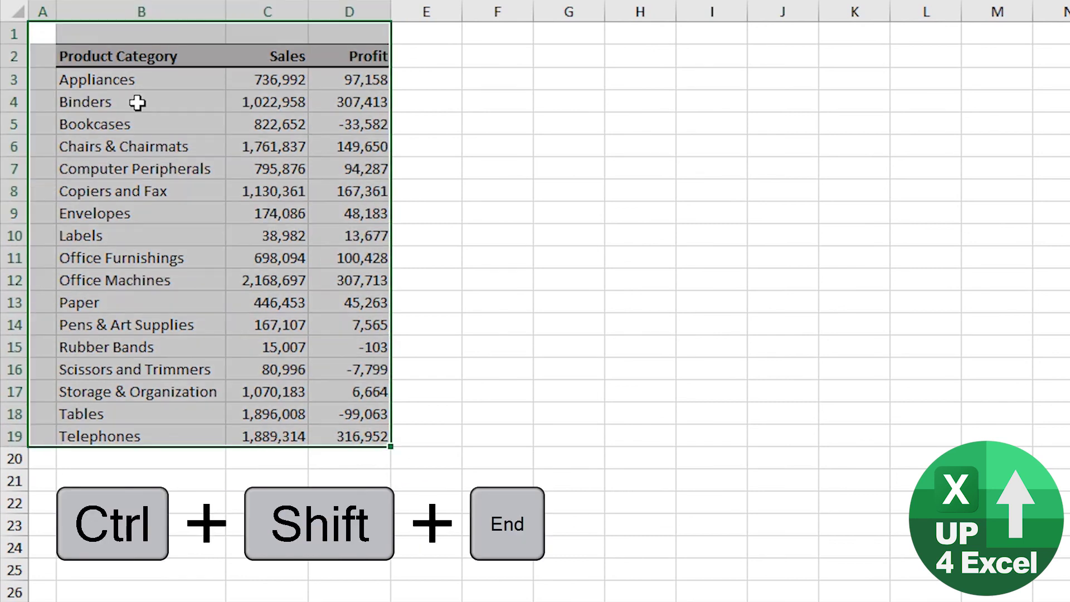